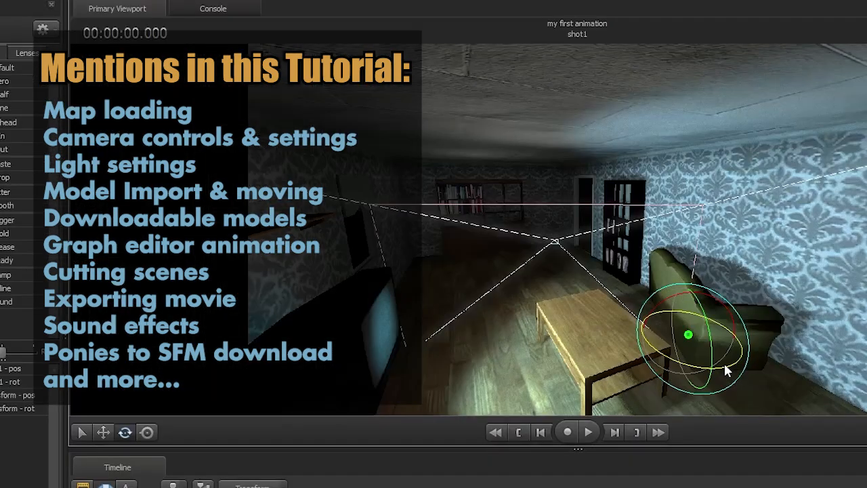
{"action": "left_click_drag", "start_coordinate": [723, 361], "coordinate": [650, 339]}
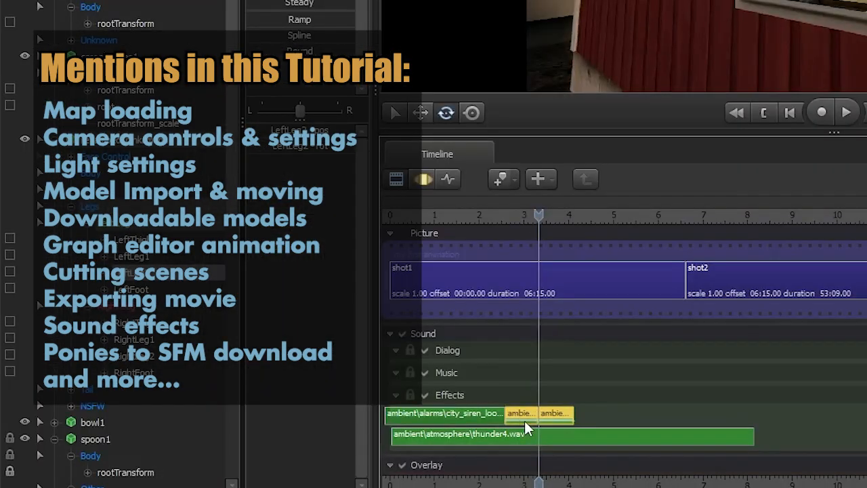
{"action": "right_click", "coordinate": [525, 421]}
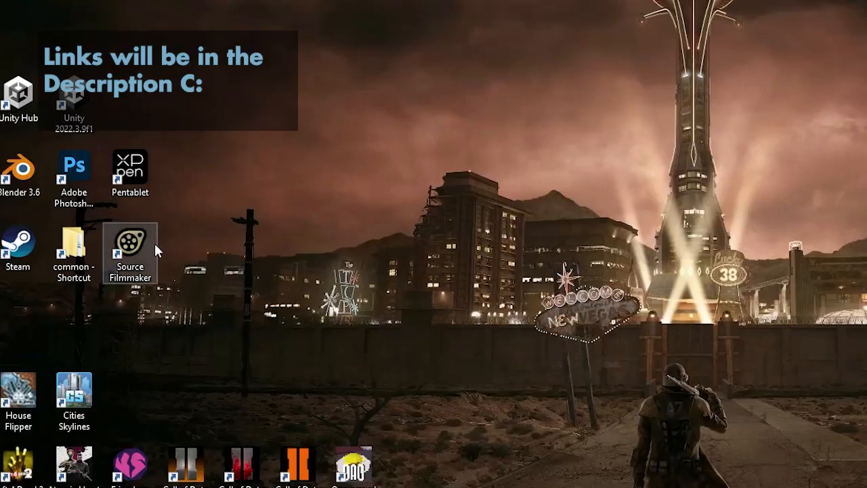
Launch Source Filmmaker and create a new session named "my first animation" at 24 frames per second
{"action": "double_click", "coordinate": [146, 242]}
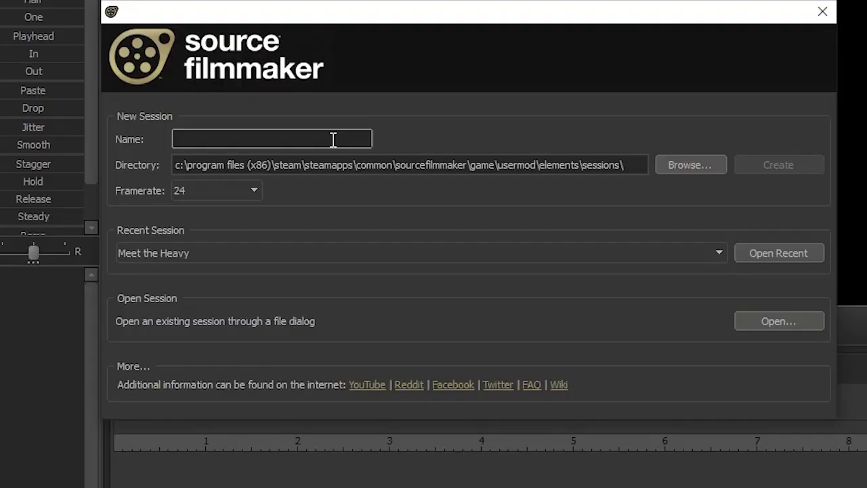
{"action": "type", "text": "animation"}
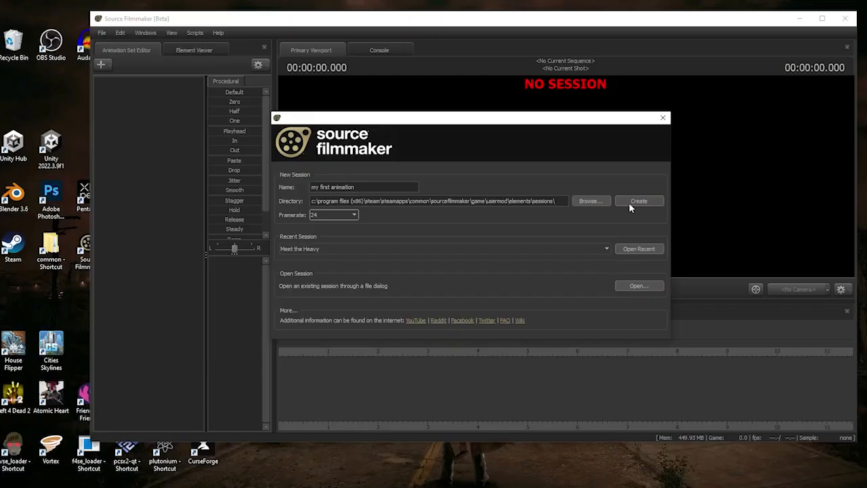
{"action": "left_click", "coordinate": [683, 189]}
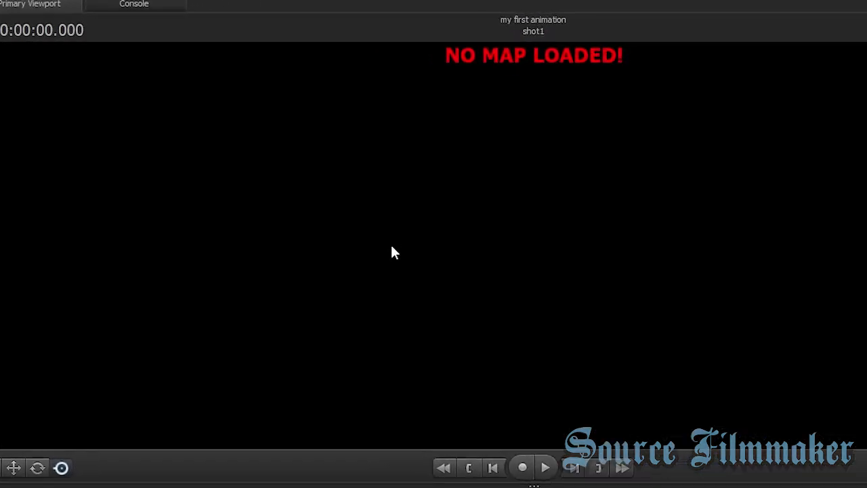
Browse the available maps, filter them to the tf mod and load cp_dustbowl.bsp
{"action": "right_click", "coordinate": [496, 171]}
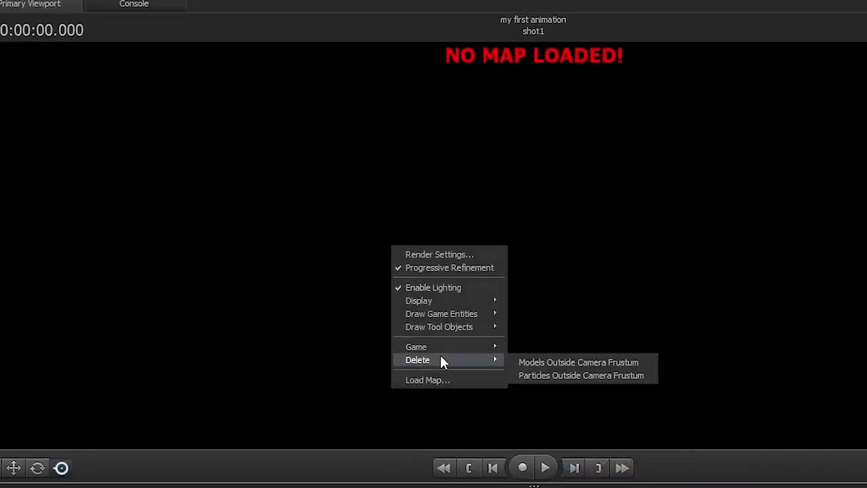
{"action": "left_click", "coordinate": [446, 380]}
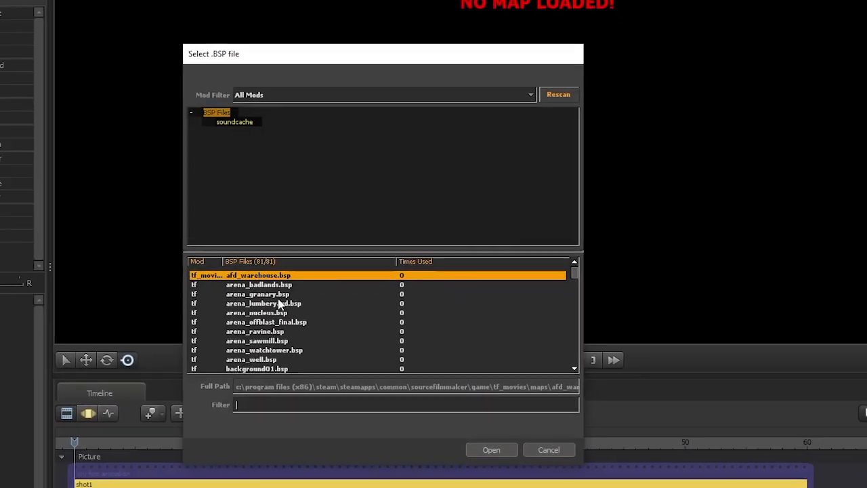
{"action": "scroll", "coordinate": [311, 317], "scroll_direction": "down", "scroll_amount": 2}
{"action": "scroll", "coordinate": [310, 313], "scroll_direction": "down", "scroll_amount": 15}
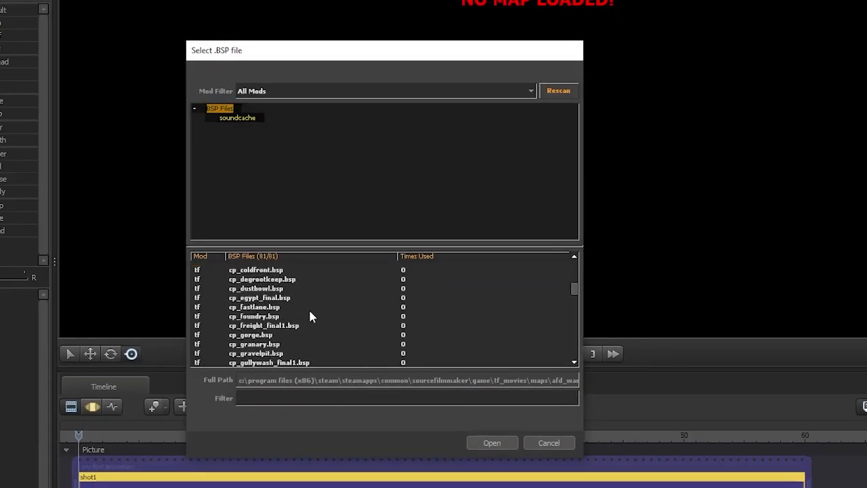
{"action": "scroll", "coordinate": [310, 315], "scroll_direction": "down", "scroll_amount": 2}
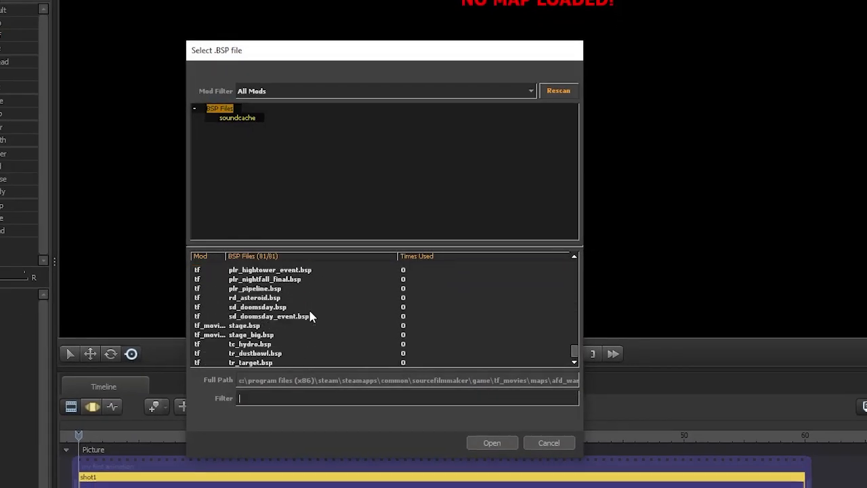
{"action": "scroll", "coordinate": [310, 315], "scroll_direction": "up", "scroll_amount": 3}
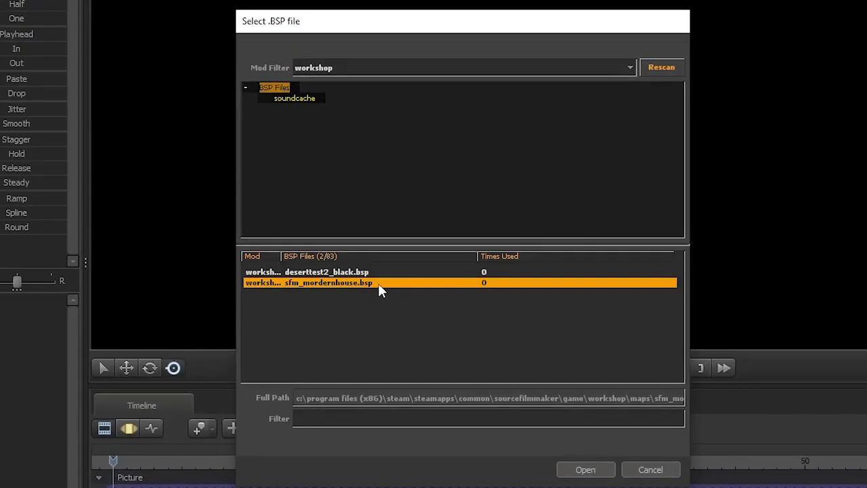
{"action": "left_click", "coordinate": [623, 67]}
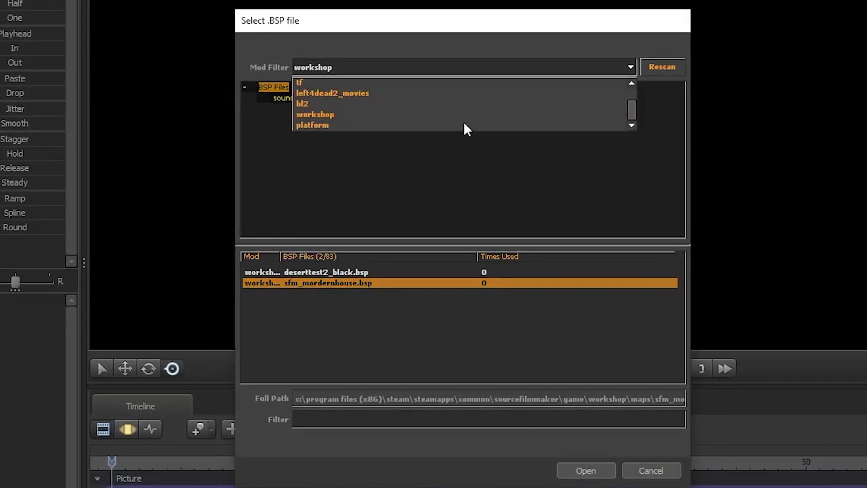
{"action": "scroll", "coordinate": [467, 101], "scroll_direction": "up", "scroll_amount": 1}
{"action": "left_click", "coordinate": [472, 85]}
{"action": "scroll", "coordinate": [406, 332], "scroll_direction": "down", "scroll_amount": 5}
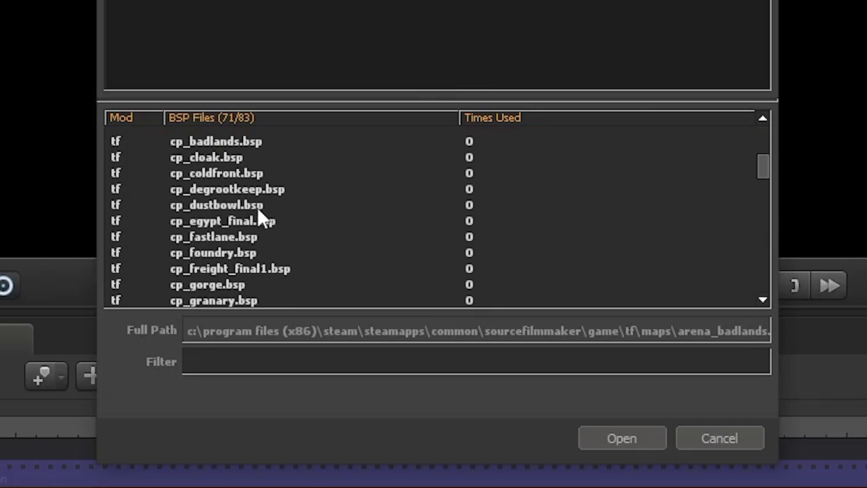
{"action": "left_click", "coordinate": [261, 210]}
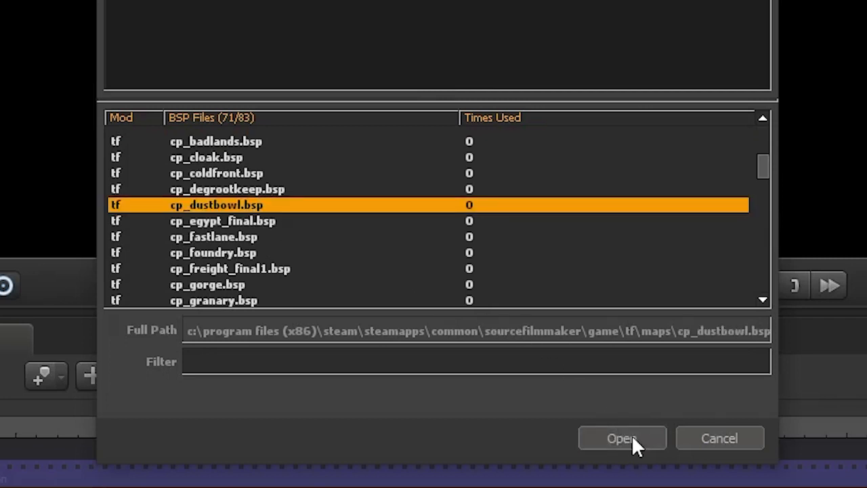
{"action": "left_click", "coordinate": [630, 436]}
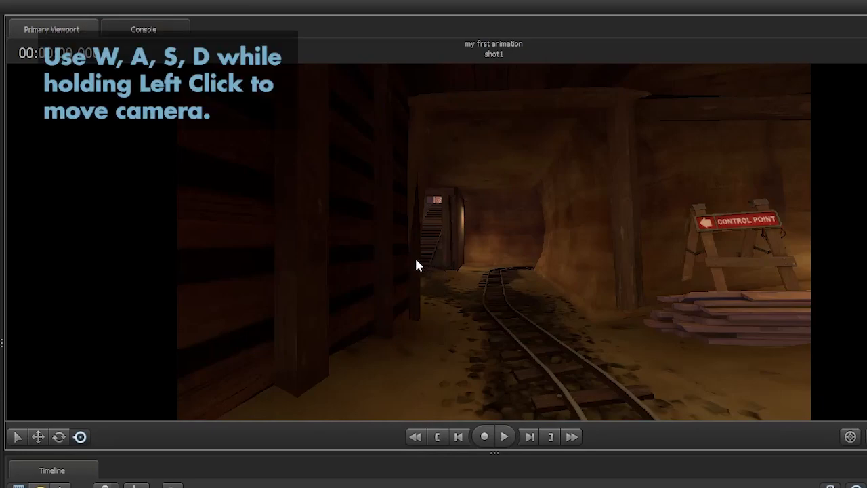
Fly the work camera through the dustbowl map, from the mine tunnel up over the roofs and into the yard
{"action": "left_click_drag", "start_coordinate": [416, 260], "coordinate": [504, 245]}
{"action": "key", "text": "w"}
{"action": "key", "text": "w"}
{"action": "key", "text": "shift+w"}
{"action": "key", "text": "shift+w"}
{"action": "key", "text": "s"}
{"action": "left_click_drag", "start_coordinate": [648, 261], "coordinate": [528, 298]}
{"action": "key", "text": "w"}
{"action": "key", "text": "w"}
{"action": "left_click_drag", "start_coordinate": [494, 242], "coordinate": [663, 305]}
{"action": "key", "text": "z"}
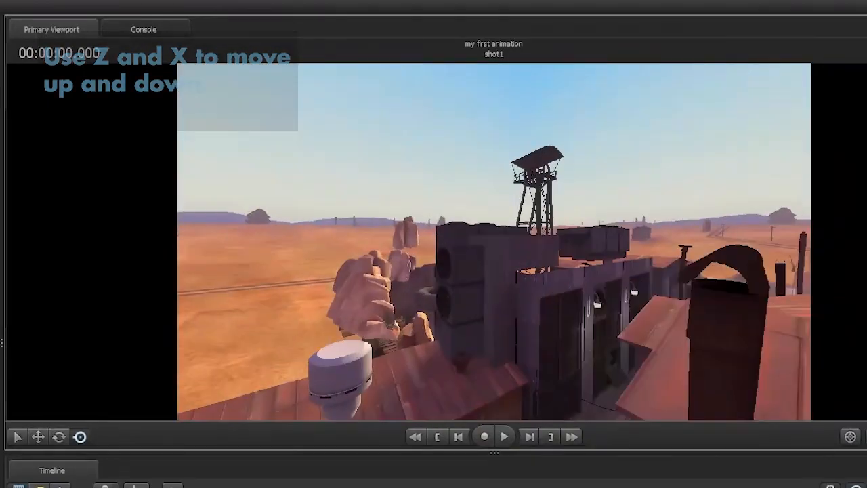
{"action": "left_click_drag", "start_coordinate": [494, 242], "coordinate": [569, 271]}
{"action": "key", "text": "w"}
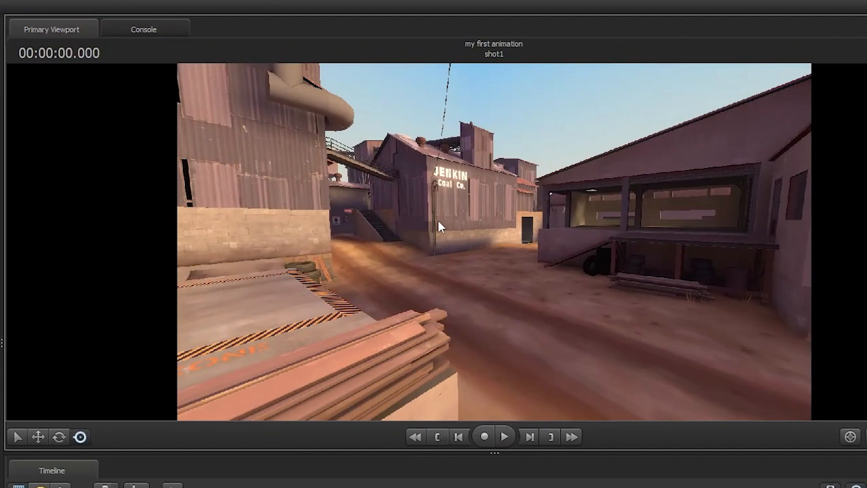
Unload the dustbowl map and open the dialog for loading a map
{"action": "right_click", "coordinate": [437, 219]}
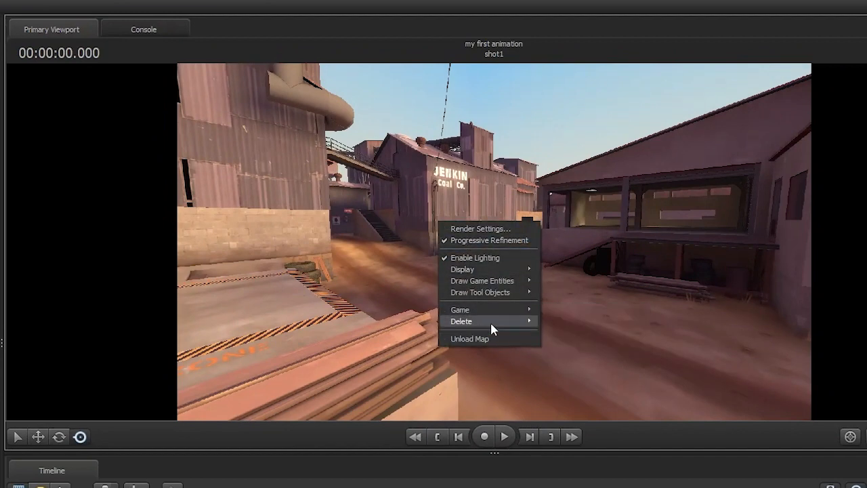
{"action": "mouse_move", "coordinate": [500, 295]}
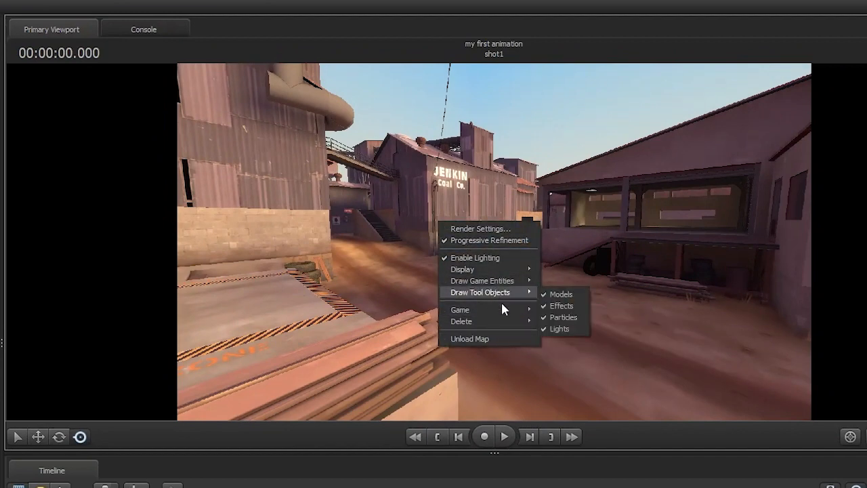
{"action": "left_click", "coordinate": [515, 341]}
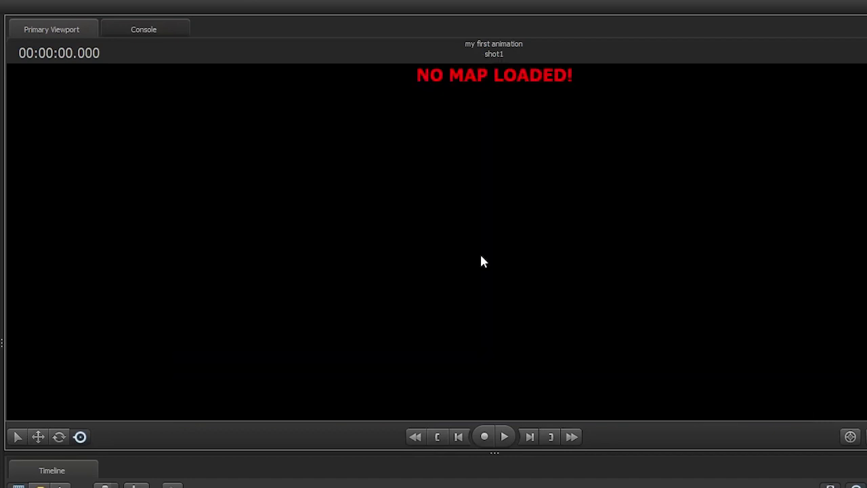
{"action": "right_click", "coordinate": [466, 250]}
{"action": "left_click", "coordinate": [505, 369]}
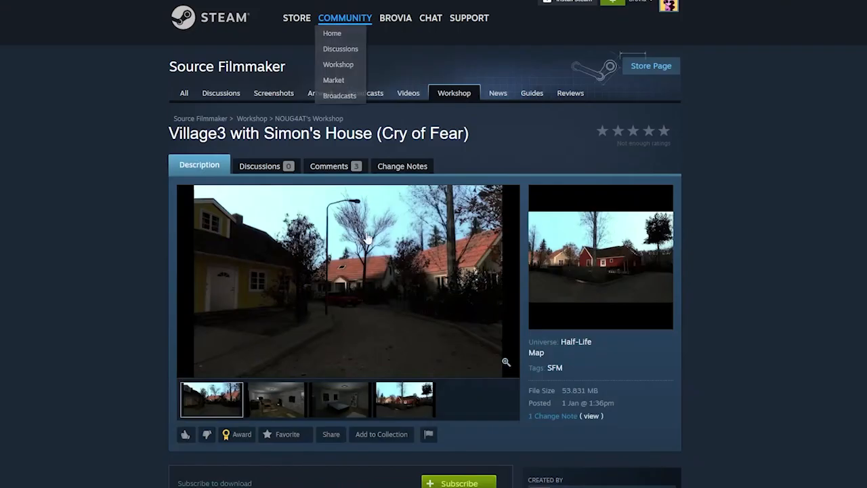
Switch to the Steam Workshop, subscribe to the "Village3 with Simon's House (Cry of Fear)" map and look over its description
{"action": "scroll", "coordinate": [135, 180], "scroll_direction": "down", "scroll_amount": 3}
{"action": "scroll", "coordinate": [151, 220], "scroll_direction": "up", "scroll_amount": 1}
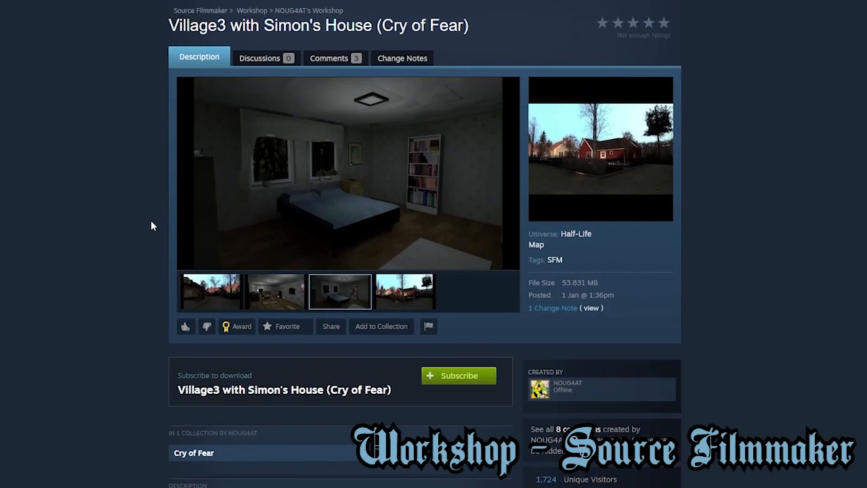
{"action": "scroll", "coordinate": [277, 294], "scroll_direction": "up", "scroll_amount": 3}
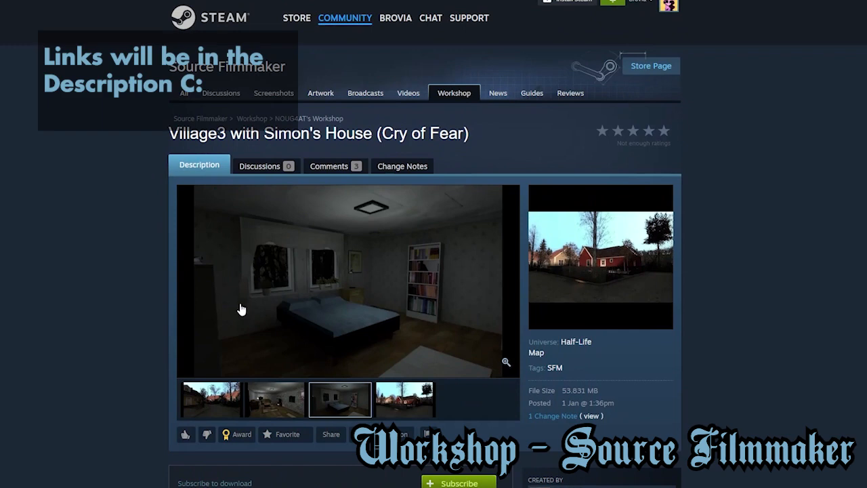
{"action": "scroll", "coordinate": [241, 310], "scroll_direction": "down", "scroll_amount": 3}
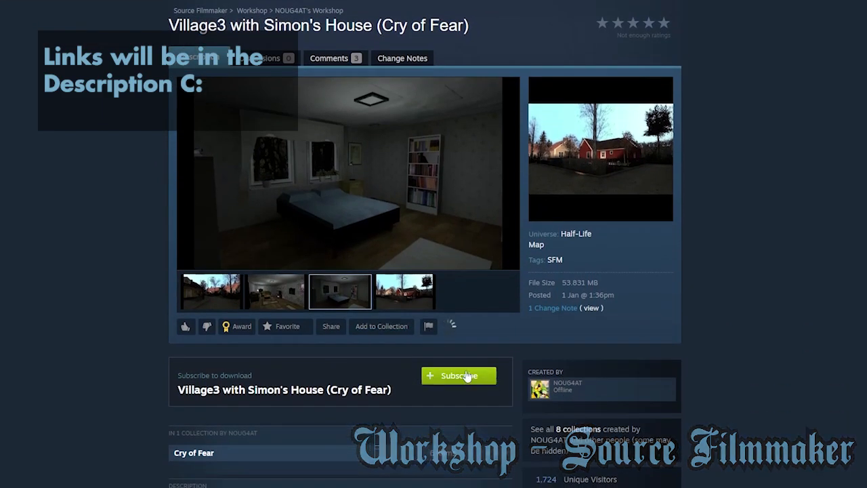
{"action": "left_click", "coordinate": [466, 376]}
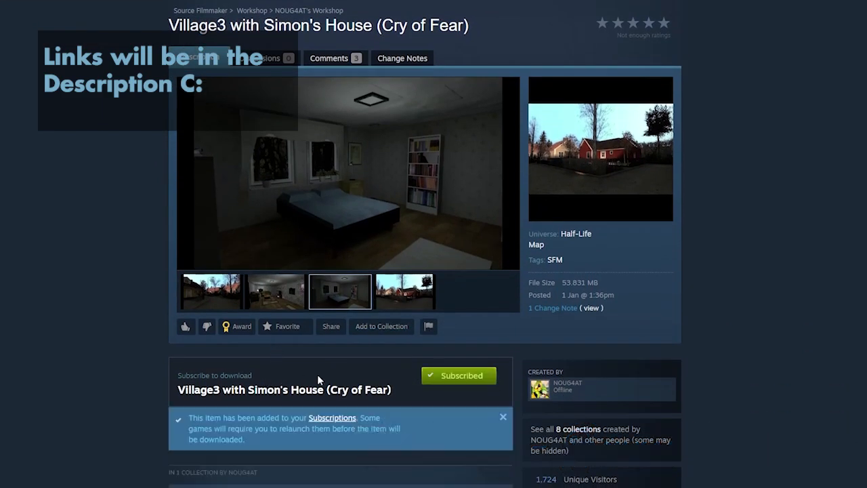
{"action": "scroll", "coordinate": [155, 362], "scroll_direction": "down", "scroll_amount": 5}
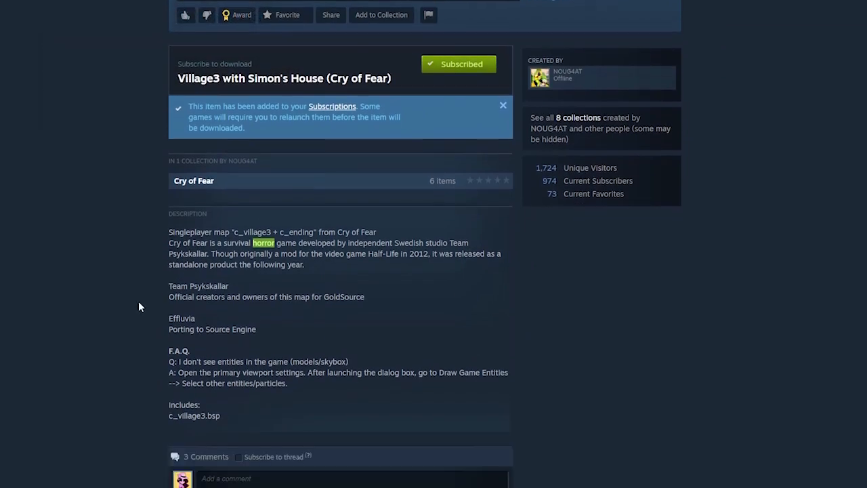
{"action": "scroll", "coordinate": [138, 303], "scroll_direction": "down", "scroll_amount": 3}
{"action": "scroll", "coordinate": [138, 303], "scroll_direction": "up", "scroll_amount": 8}
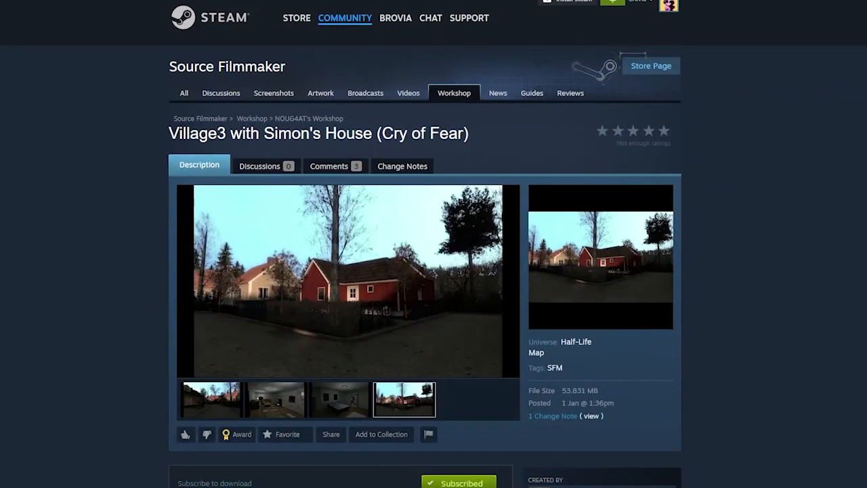
Switch to the SFM Workshop Download Queue and accept the download of "Village3 with Simon's House (Cry of Fear)"
{"action": "mouse_move", "coordinate": [264, 487]}
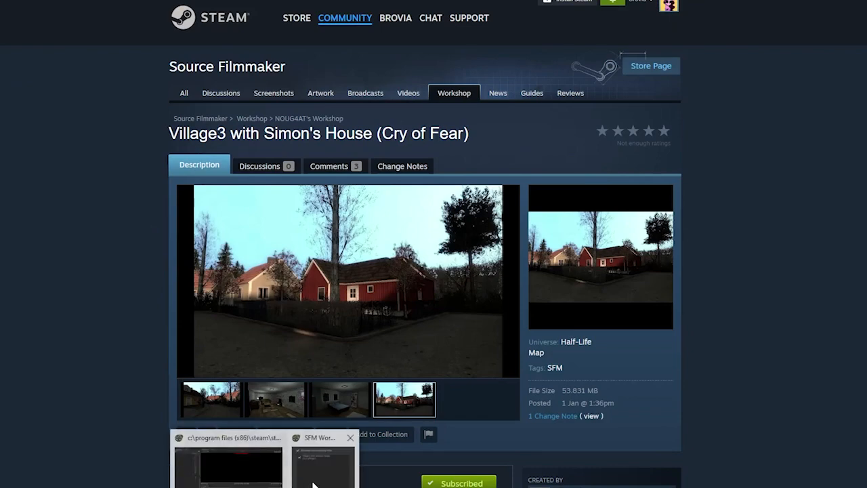
{"action": "mouse_move", "coordinate": [313, 483]}
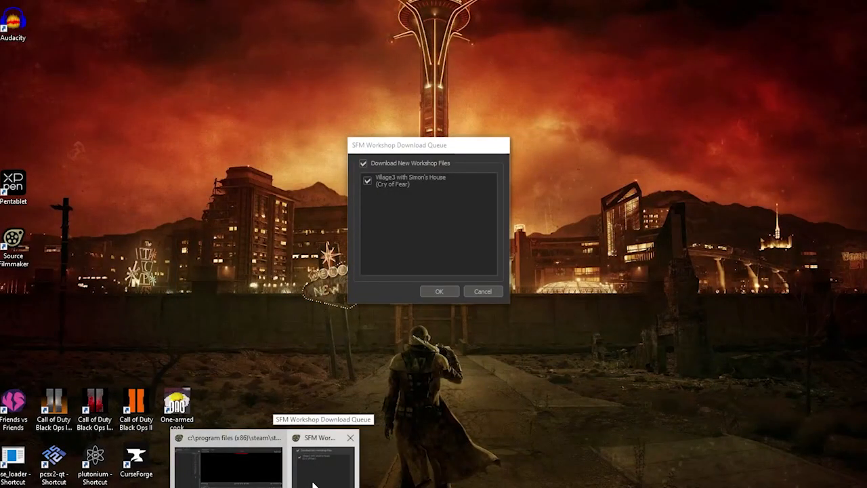
{"action": "left_click", "coordinate": [313, 483]}
{"action": "left_click", "coordinate": [437, 291]}
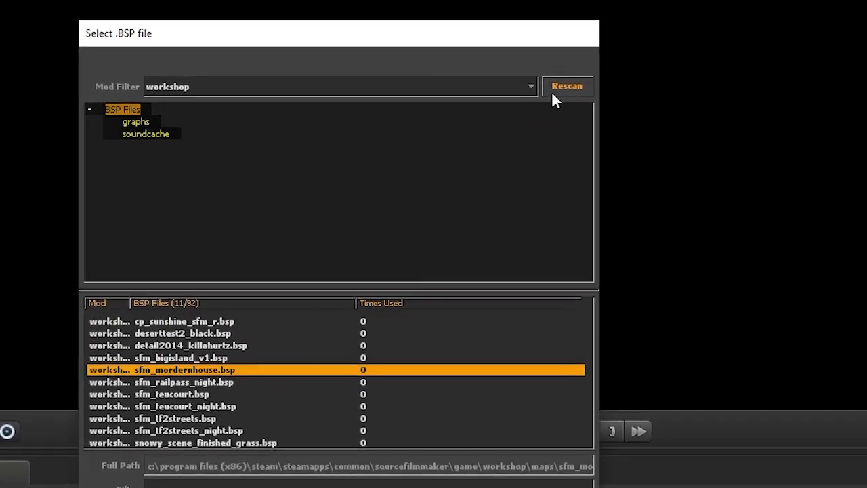
Rescan the workshop maps, find c_village3.bsp in the list and try to open it
{"action": "left_click", "coordinate": [566, 98]}
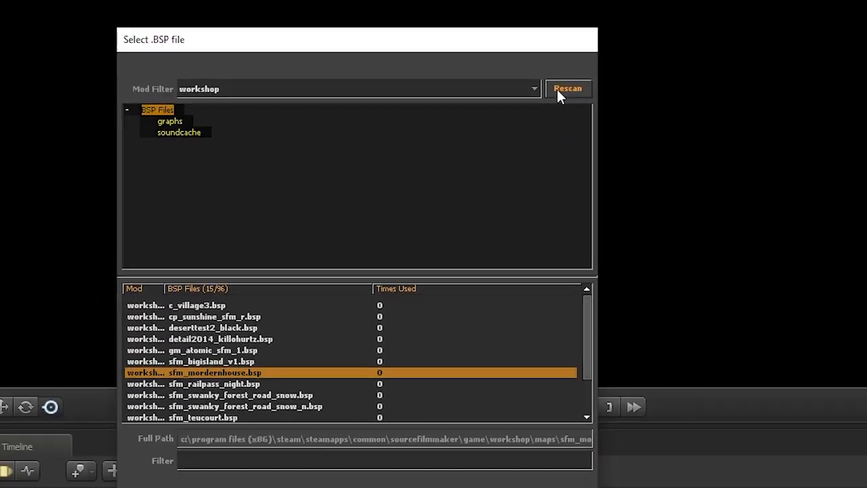
{"action": "scroll", "coordinate": [344, 364], "scroll_direction": "down", "scroll_amount": 2}
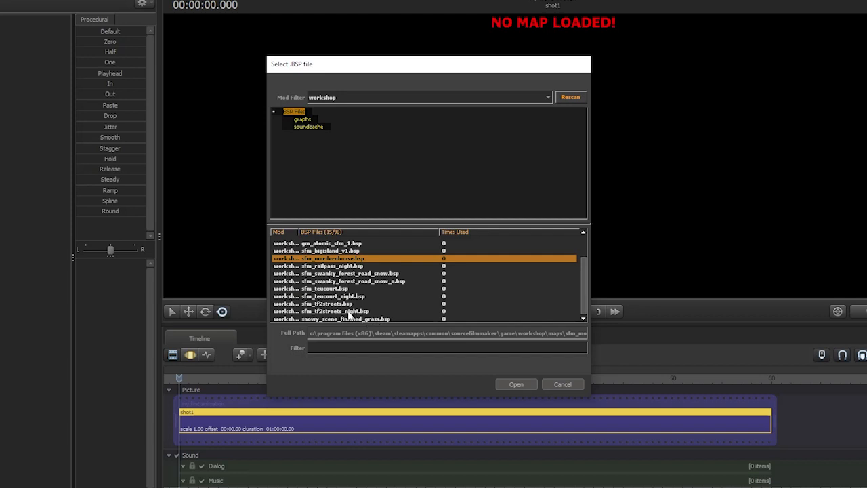
{"action": "scroll", "coordinate": [335, 273], "scroll_direction": "up", "scroll_amount": 2}
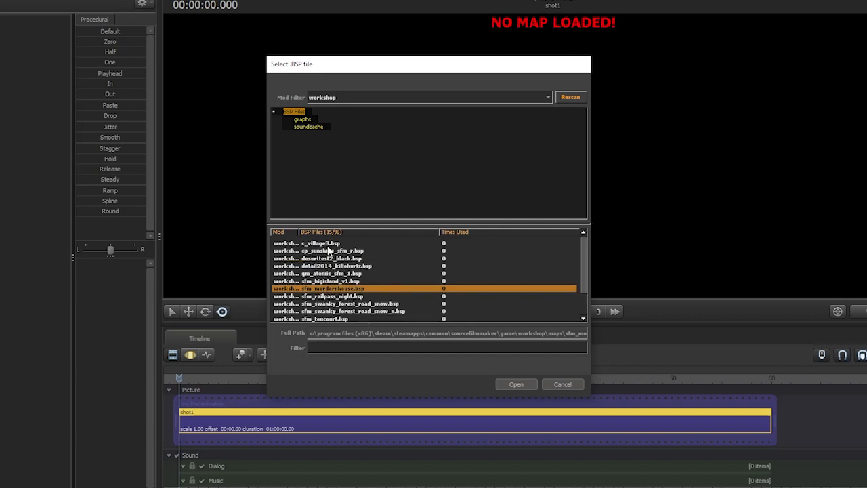
{"action": "left_click", "coordinate": [513, 384]}
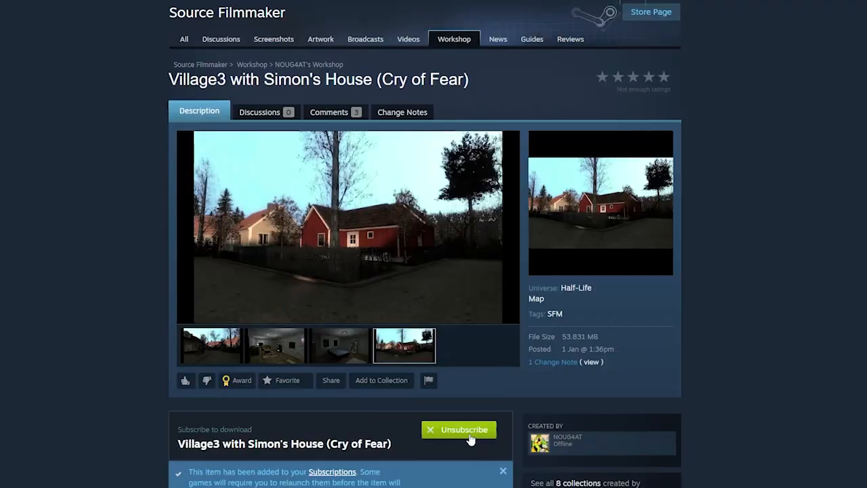
Unsubscribe from the Village3 with Simon's House map on the Steam Workshop and subscribe to it again
{"action": "left_click", "coordinate": [470, 437]}
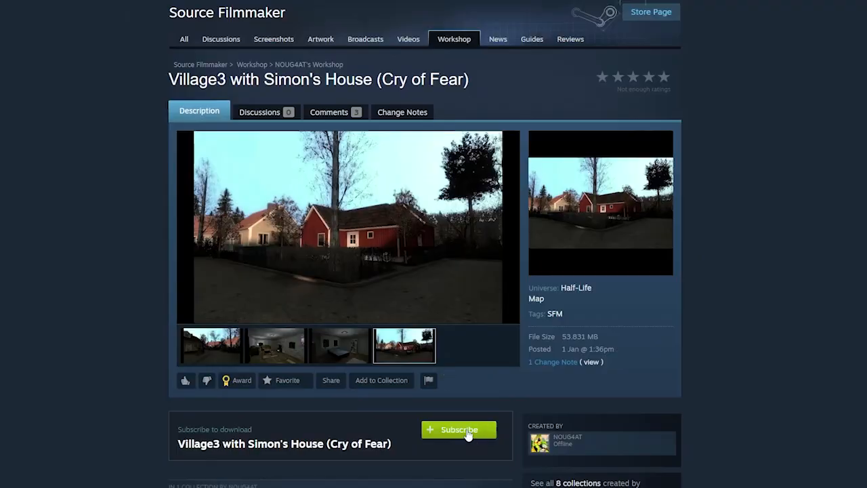
{"action": "left_click", "coordinate": [467, 434]}
{"action": "scroll", "coordinate": [183, 375], "scroll_direction": "down", "scroll_amount": 3}
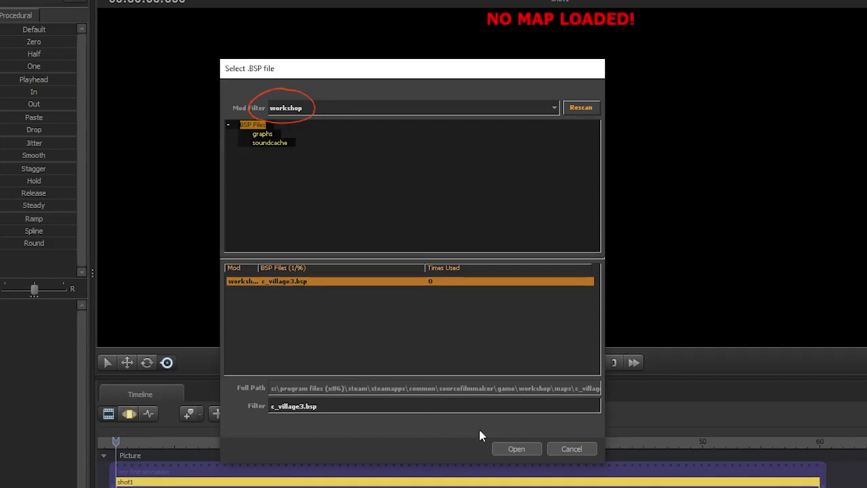
Load the c_village3.bsp map and fly through the living room until the table, window and TV are all in frame
{"action": "left_click", "coordinate": [506, 448]}
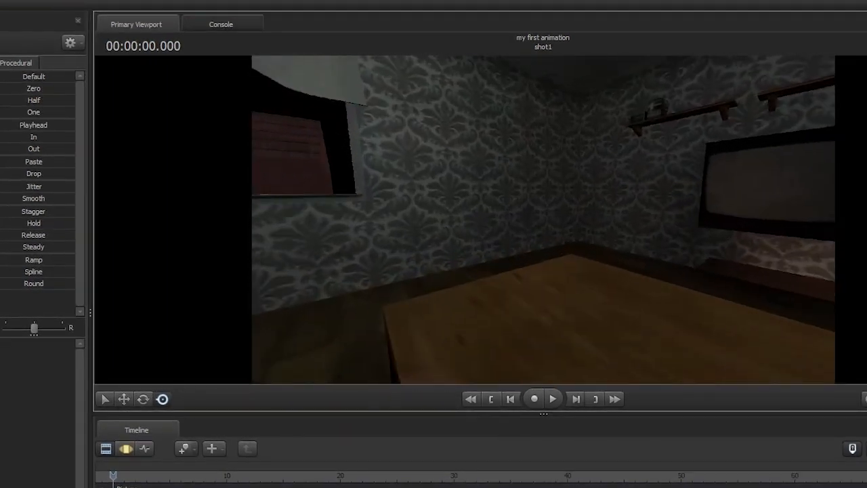
{"action": "key", "text": "s"}
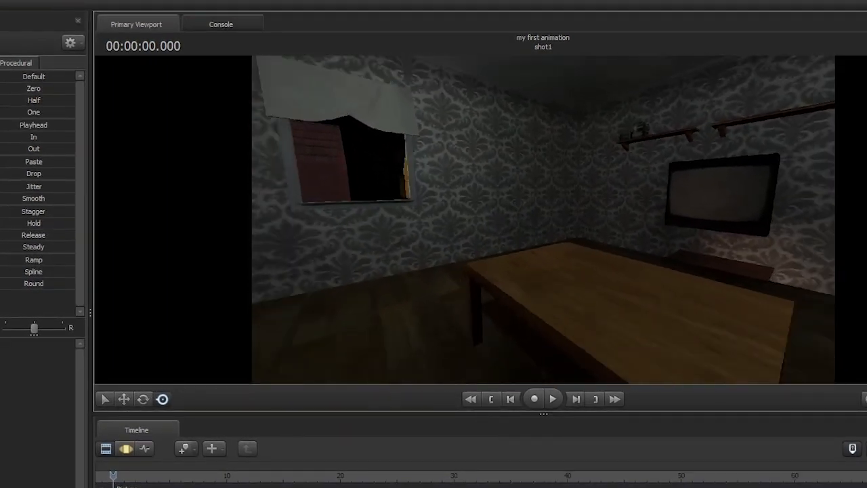
{"action": "key", "text": "w"}
{"action": "key", "text": "w"}
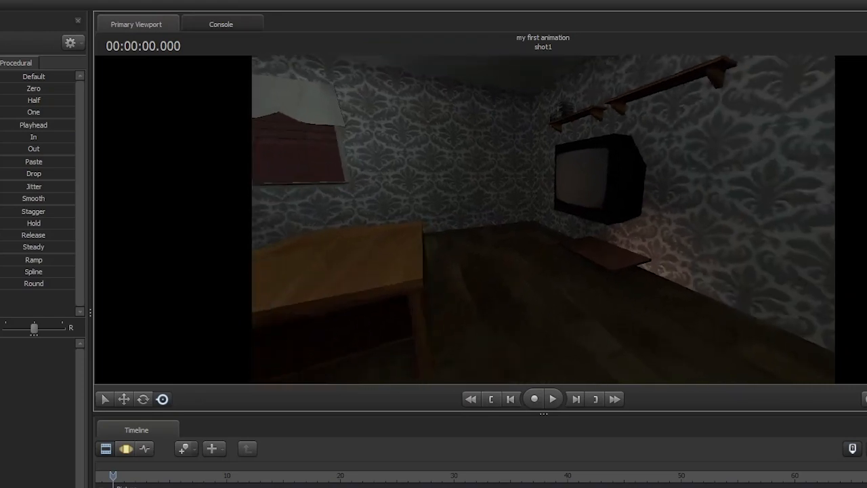
{"action": "key", "text": "s"}
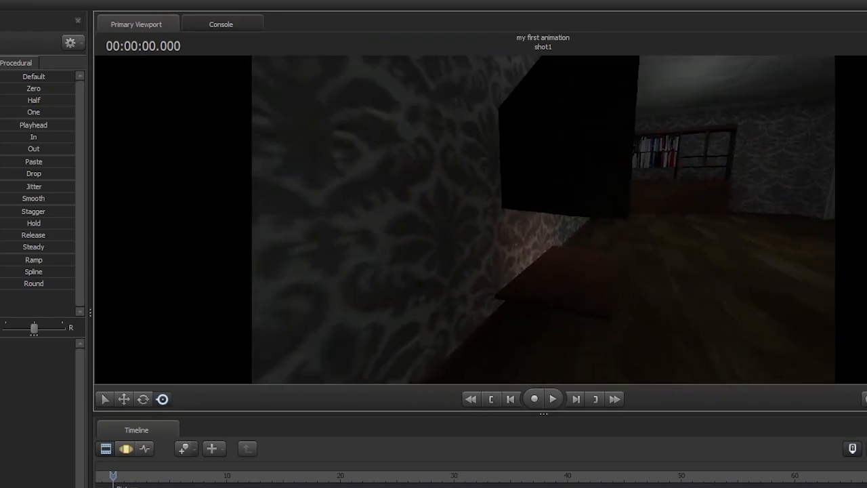
{"action": "key", "text": "w"}
{"action": "key", "text": "s"}
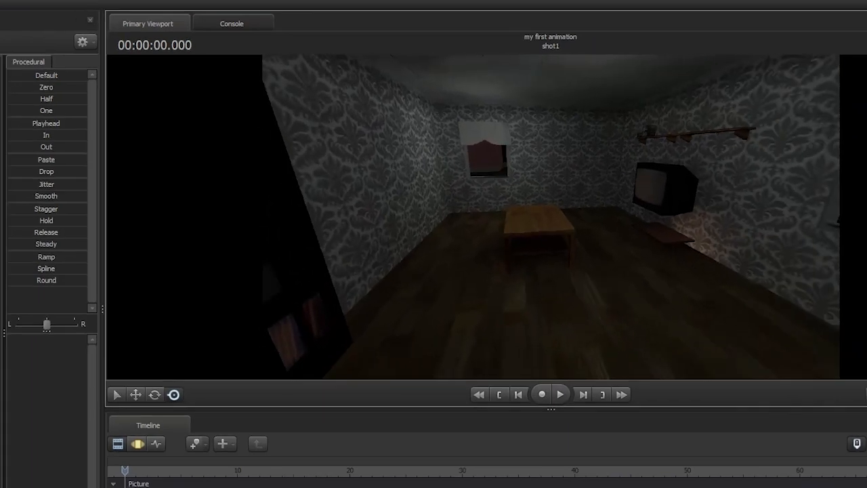
{"action": "left_click_drag", "start_coordinate": [455, 272], "coordinate": [472, 254]}
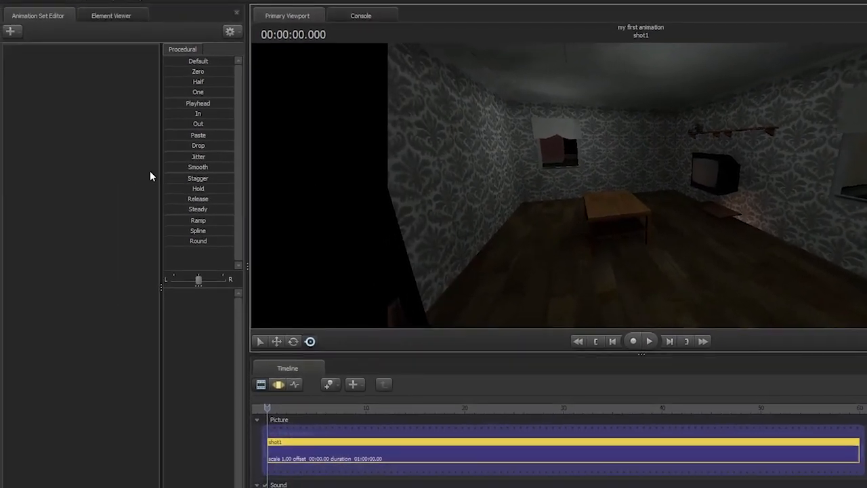
Create an animation set for a new light, look through light1 and aim it at the wall behind the table
{"action": "key", "text": "F4"}
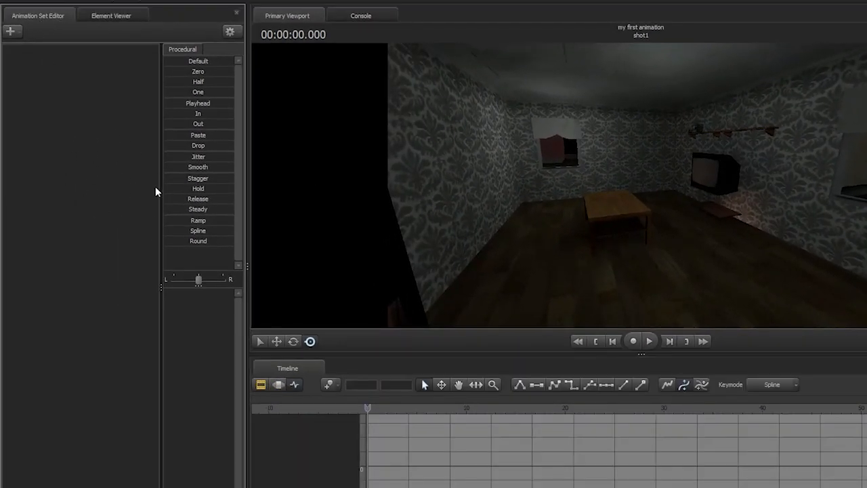
{"action": "right_click", "coordinate": [105, 190]}
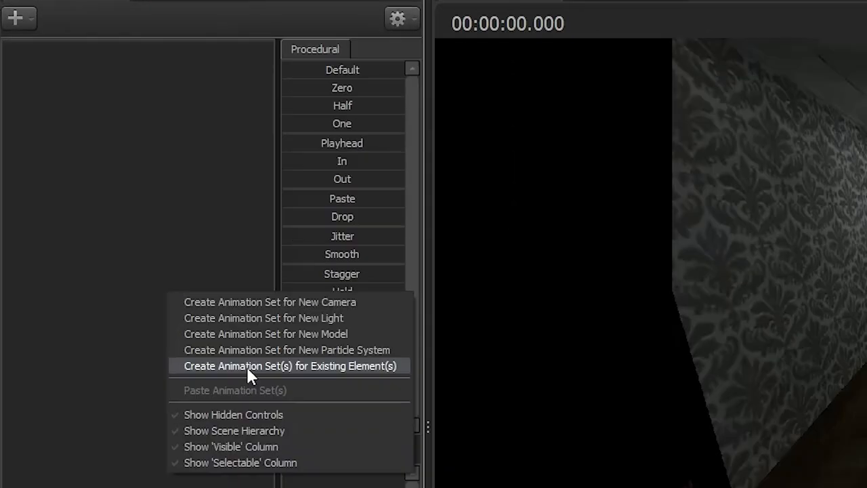
{"action": "left_click", "coordinate": [246, 322]}
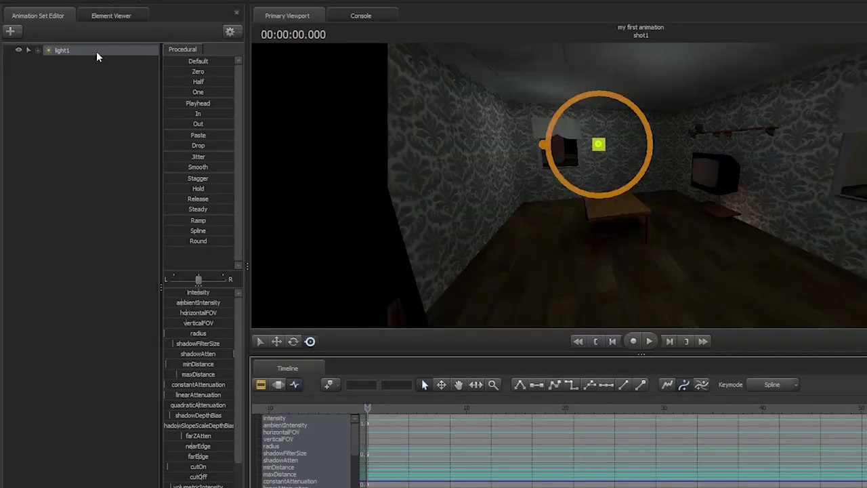
{"action": "left_click_drag", "start_coordinate": [96, 52], "coordinate": [394, 134]}
{"action": "left_click_drag", "start_coordinate": [565, 207], "coordinate": [514, 135]}
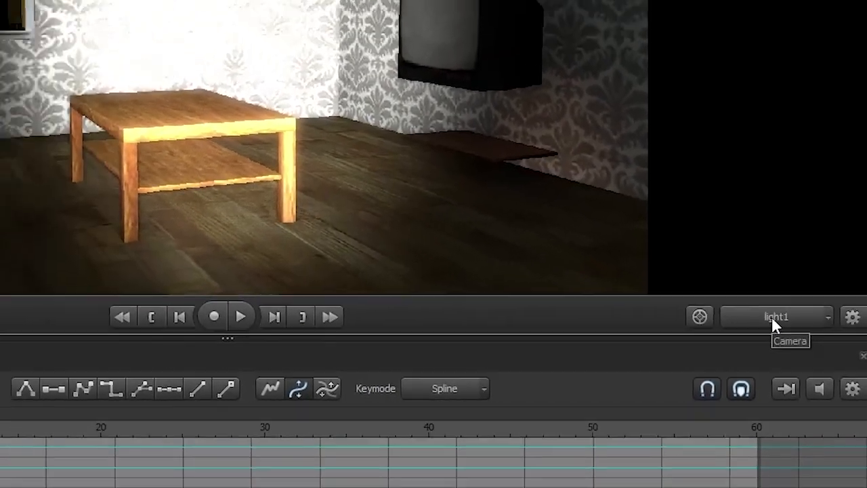
Switch the viewport from light1 to the work camera and look around the lit room
{"action": "left_click", "coordinate": [771, 317]}
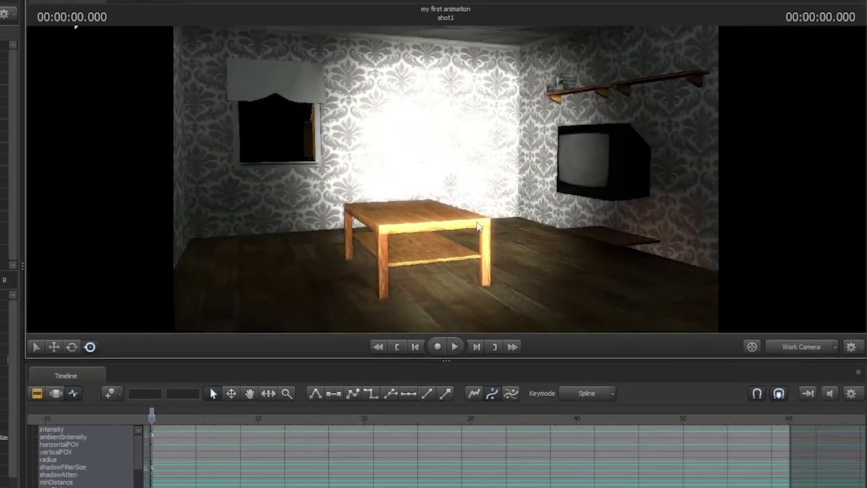
{"action": "left_click_drag", "start_coordinate": [477, 225], "coordinate": [339, 214]}
{"action": "left_click", "coordinate": [791, 350]}
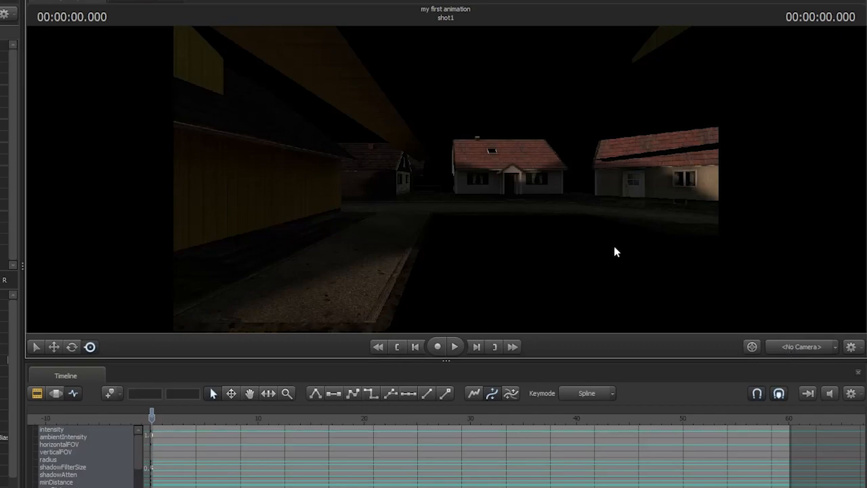
Create an animation set for a new camera, look through camera1 and move it into the room to face the TV above the table
{"action": "right_click", "coordinate": [117, 123]}
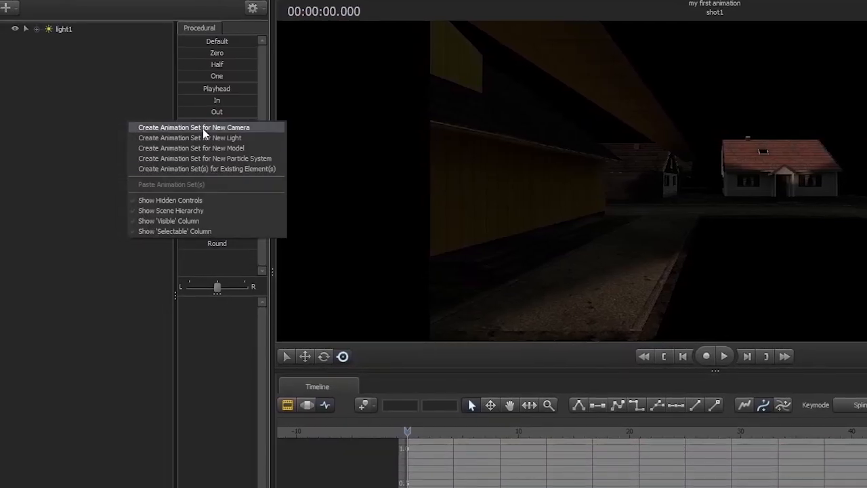
{"action": "left_click", "coordinate": [203, 127]}
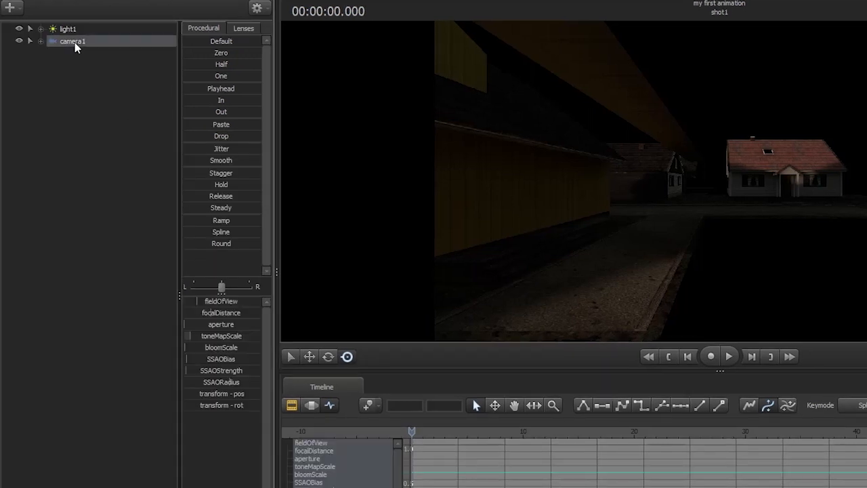
{"action": "left_click_drag", "start_coordinate": [74, 42], "coordinate": [661, 199]}
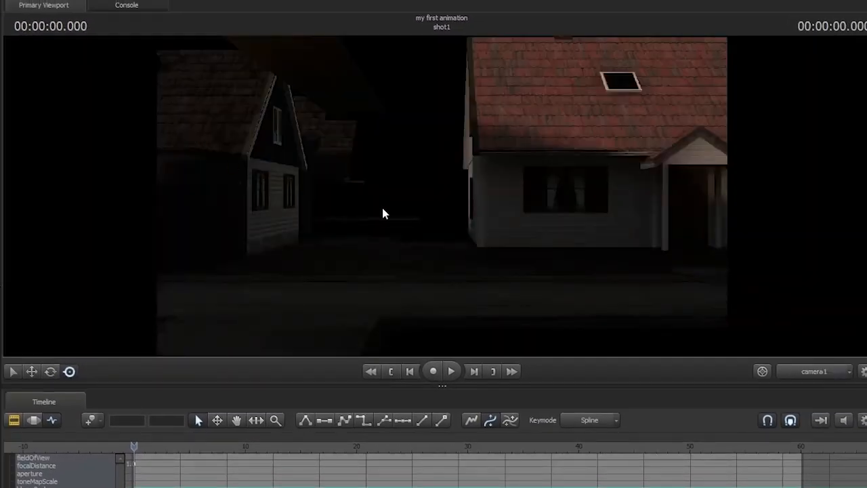
{"action": "left_click_drag", "start_coordinate": [382, 213], "coordinate": [3, 196]}
{"action": "key", "text": "d"}
{"action": "key", "text": "w"}
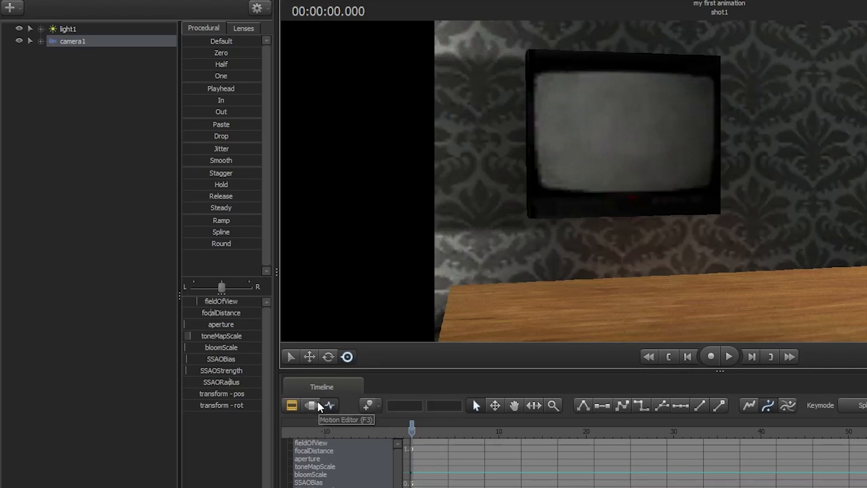
Widen camera1's fieldOfView in the Motion Editor and reposition it to frame the table, window and TV
{"action": "left_click", "coordinate": [312, 405]}
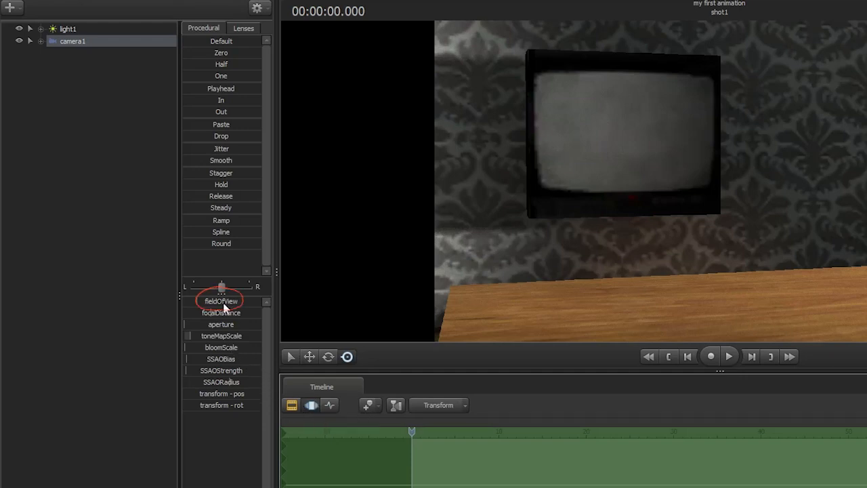
{"action": "left_click_drag", "start_coordinate": [226, 302], "coordinate": [251, 302]}
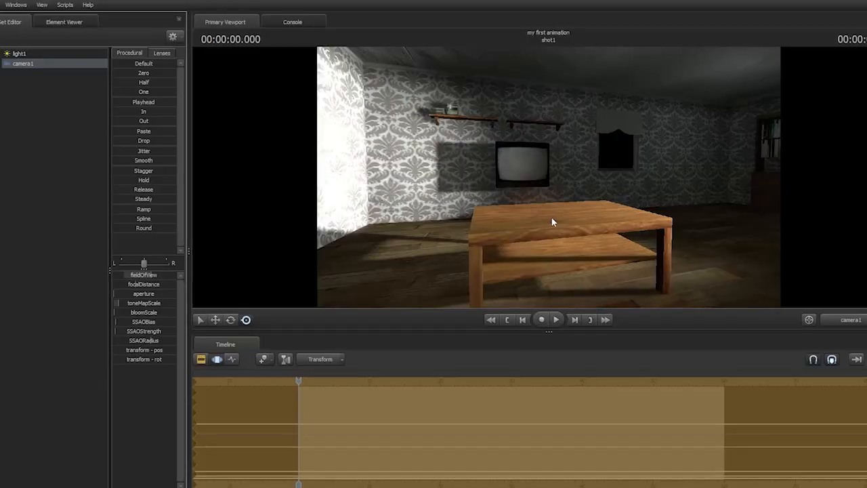
{"action": "left_click_drag", "start_coordinate": [552, 222], "coordinate": [493, 227]}
{"action": "key", "text": "w"}
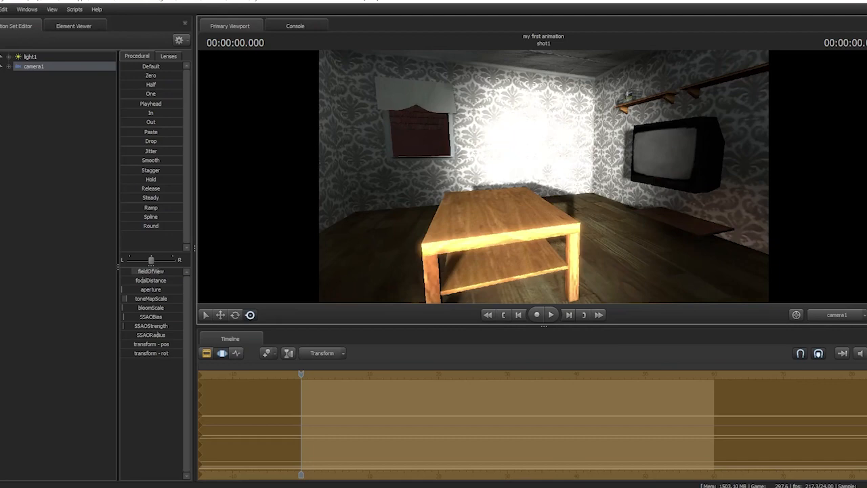
{"action": "key", "text": "w"}
{"action": "key", "text": "s"}
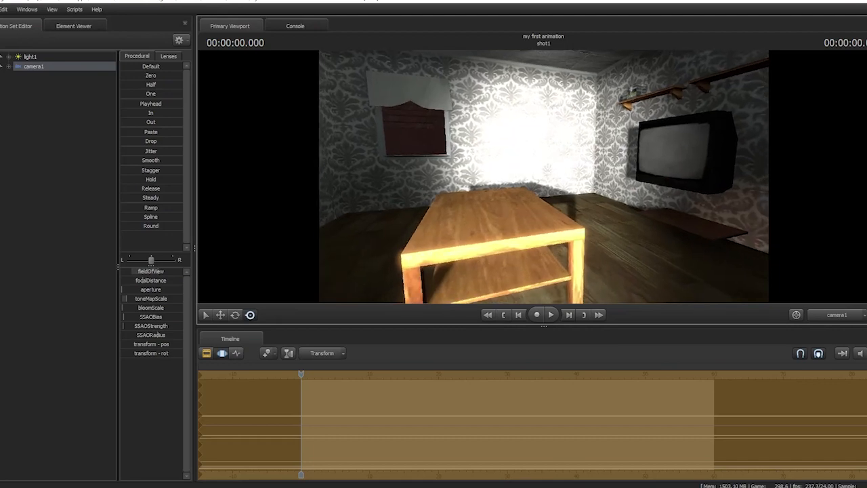
{"action": "key", "text": "s"}
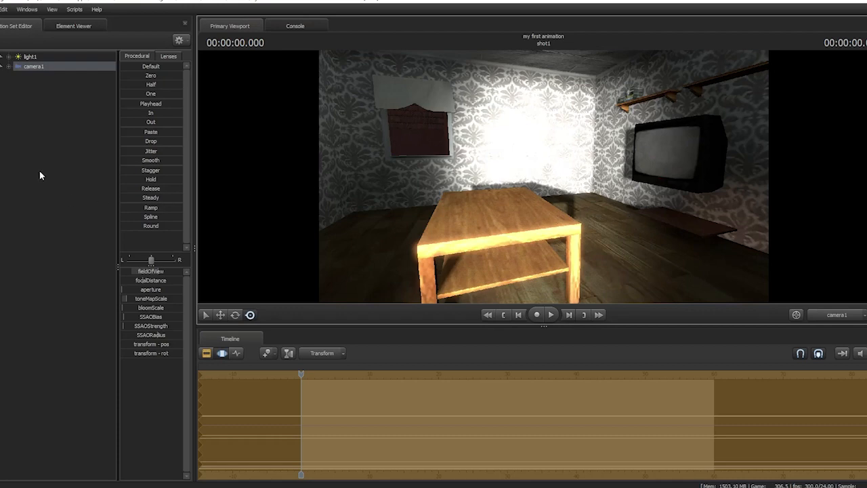
{"action": "right_click", "coordinate": [59, 182]}
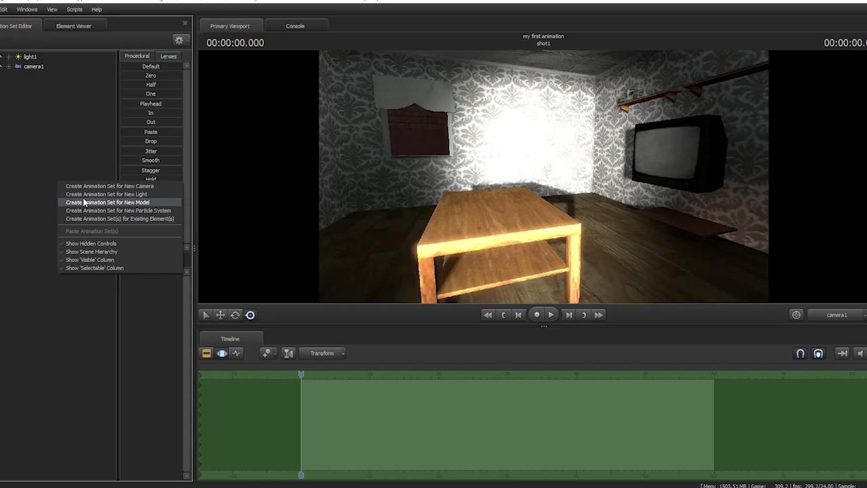
{"action": "left_click", "coordinate": [41, 159]}
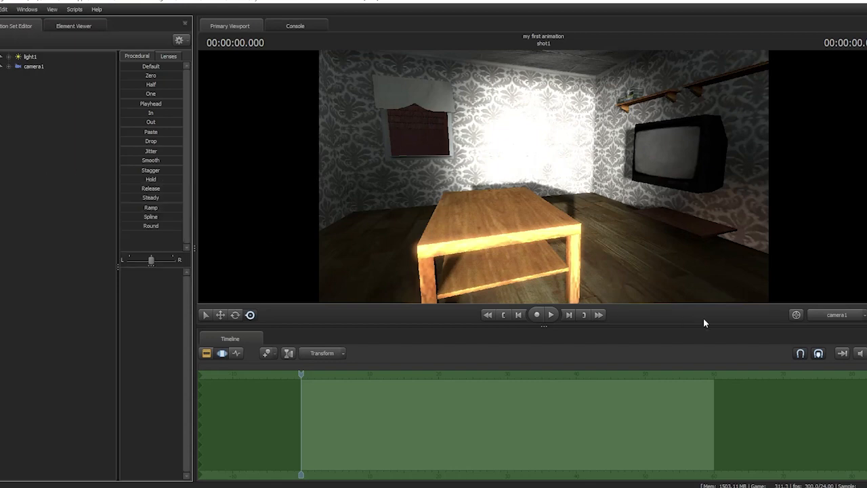
Switch the viewport to the work camera and examine camera1's position and view cone from across the room
{"action": "left_click", "coordinate": [835, 315]}
{"action": "left_click_drag", "start_coordinate": [651, 241], "coordinate": [569, 162]}
{"action": "left_click_drag", "start_coordinate": [564, 222], "coordinate": [245, 211]}
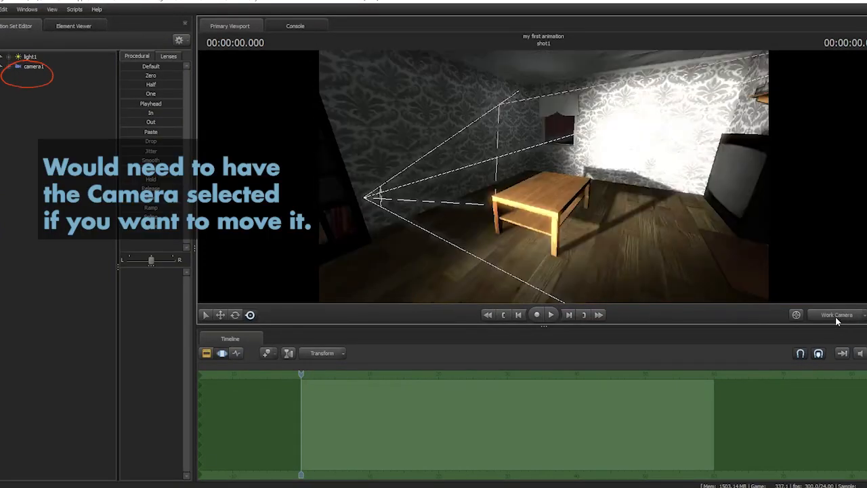
Load camera1 back into the viewport and raise its toneMapScale to brighten the shot
{"action": "left_click", "coordinate": [38, 67]}
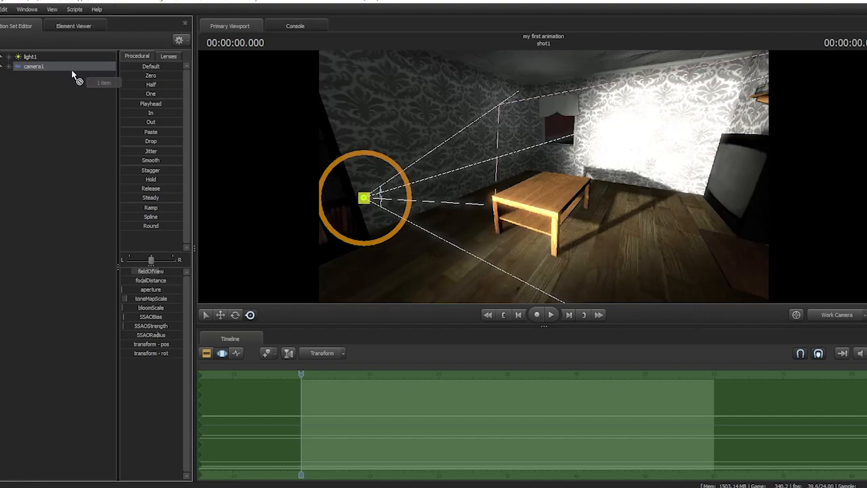
{"action": "left_click_drag", "start_coordinate": [74, 76], "coordinate": [345, 102]}
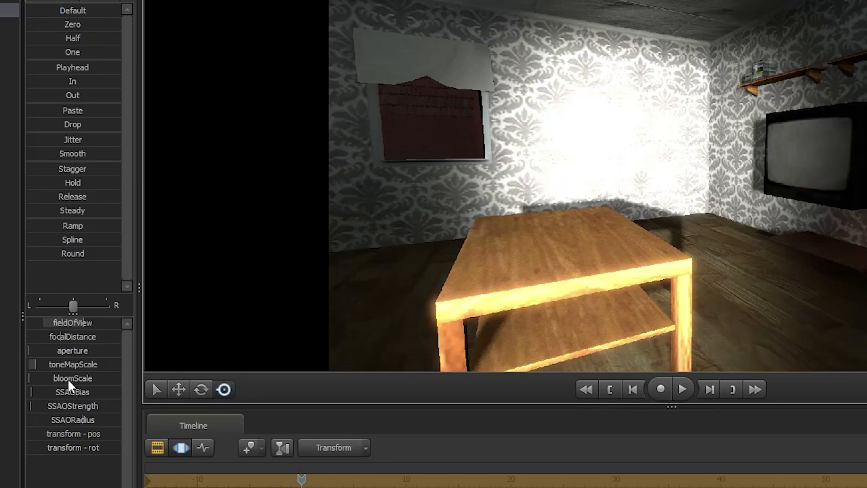
{"action": "mouse_move", "coordinate": [68, 385]}
{"action": "left_mouse_down"}
{"action": "mouse_move", "coordinate": [99, 384]}
{"action": "mouse_move", "coordinate": [28, 378]}
{"action": "mouse_move", "coordinate": [78, 382]}
{"action": "mouse_move", "coordinate": [78, 364]}
{"action": "mouse_move", "coordinate": [91, 364]}
{"action": "mouse_move", "coordinate": [52, 364]}
{"action": "left_mouse_up"}
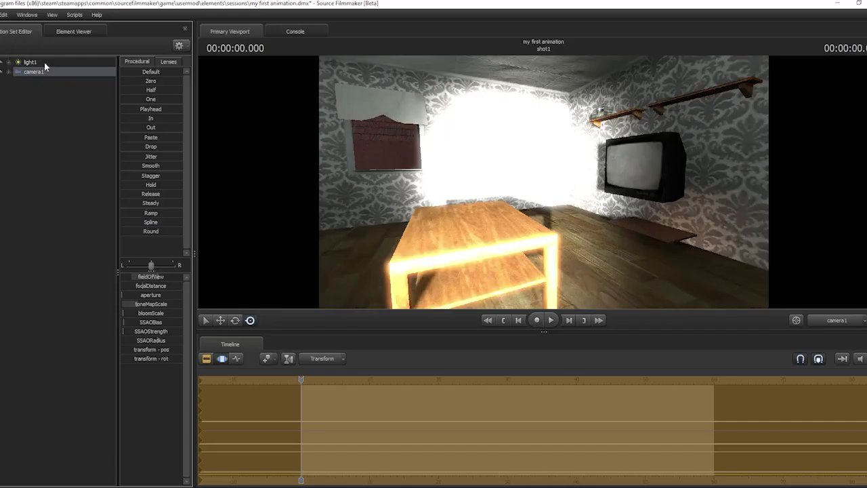
Widen light1's horizontalFOV slightly and lower its intensity a little
{"action": "left_click", "coordinate": [44, 61]}
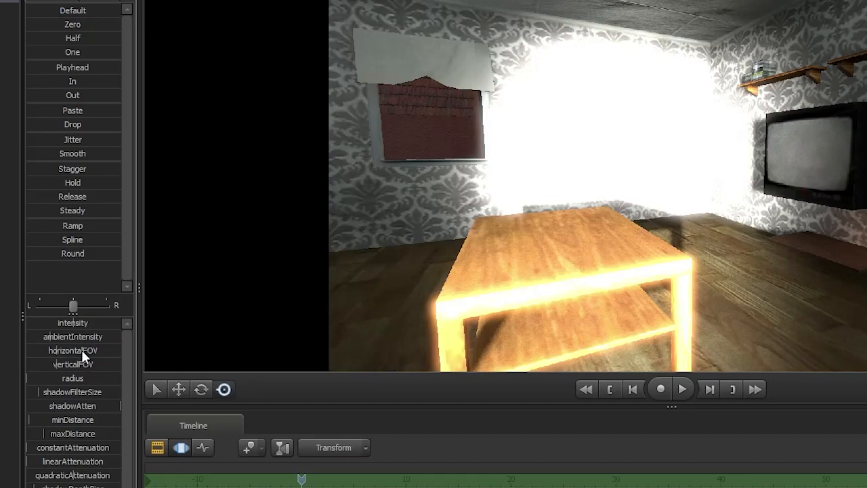
{"action": "mouse_move", "coordinate": [83, 350]}
{"action": "left_mouse_down"}
{"action": "mouse_move", "coordinate": [112, 349]}
{"action": "mouse_move", "coordinate": [86, 349]}
{"action": "left_mouse_up"}
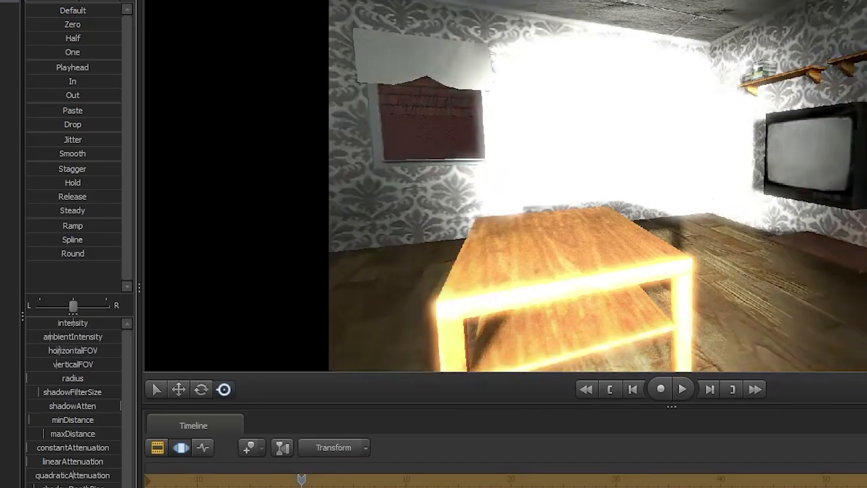
{"action": "mouse_move", "coordinate": [73, 322]}
{"action": "left_mouse_down"}
{"action": "mouse_move", "coordinate": [36, 322]}
{"action": "mouse_move", "coordinate": [71, 322]}
{"action": "left_mouse_up"}
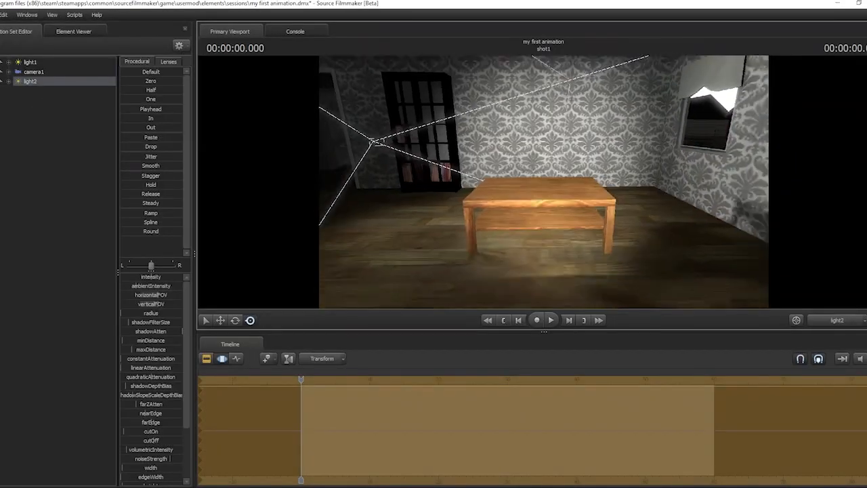
View the room through the work camera instead of light2 and lower light2's intensity
{"action": "left_click", "coordinate": [837, 322]}
{"action": "left_click_drag", "start_coordinate": [544, 182], "coordinate": [609, 181]}
{"action": "left_click_drag", "start_coordinate": [153, 277], "coordinate": [144, 277]}
Reduce light2's color_red and color_green to give its light a cool blue tint
{"action": "scroll", "coordinate": [133, 348], "scroll_direction": "down", "scroll_amount": 3}
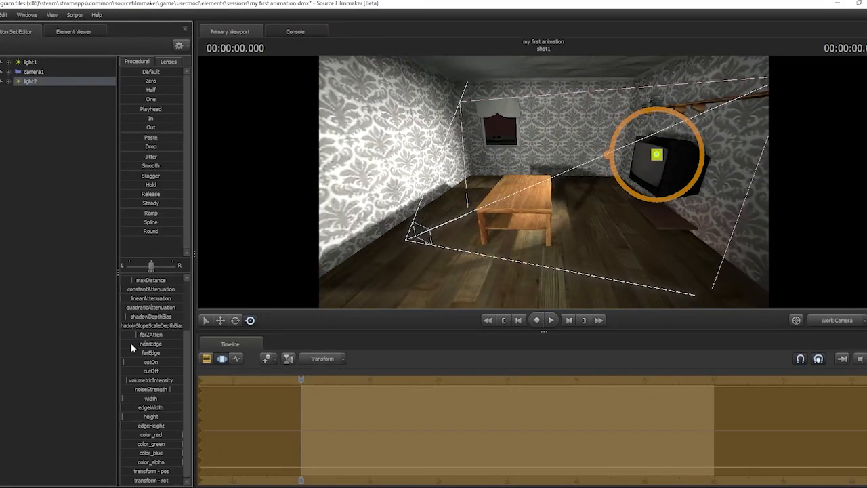
{"action": "left_click_drag", "start_coordinate": [165, 437], "coordinate": [180, 449]}
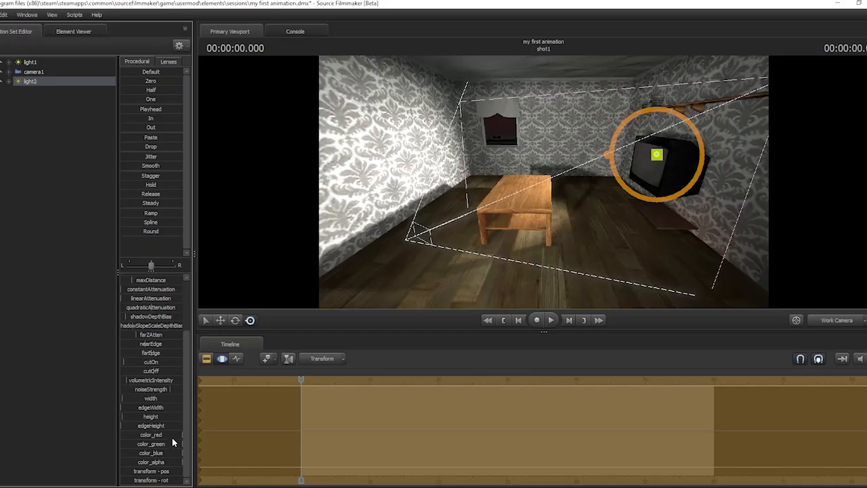
{"action": "left_click_drag", "start_coordinate": [105, 422], "coordinate": [59, 422]}
{"action": "left_click_drag", "start_coordinate": [151, 434], "coordinate": [149, 434]}
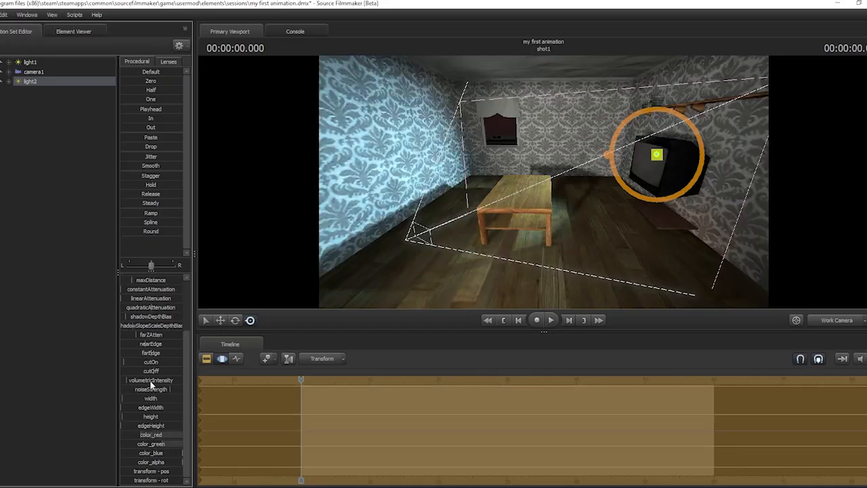
Switch between light2's view and the work camera to re-aim the blue light across the wall and floor
{"action": "scroll", "coordinate": [151, 385], "scroll_direction": "up", "scroll_amount": 3}
{"action": "left_click", "coordinate": [828, 323]}
{"action": "left_click", "coordinate": [828, 324]}
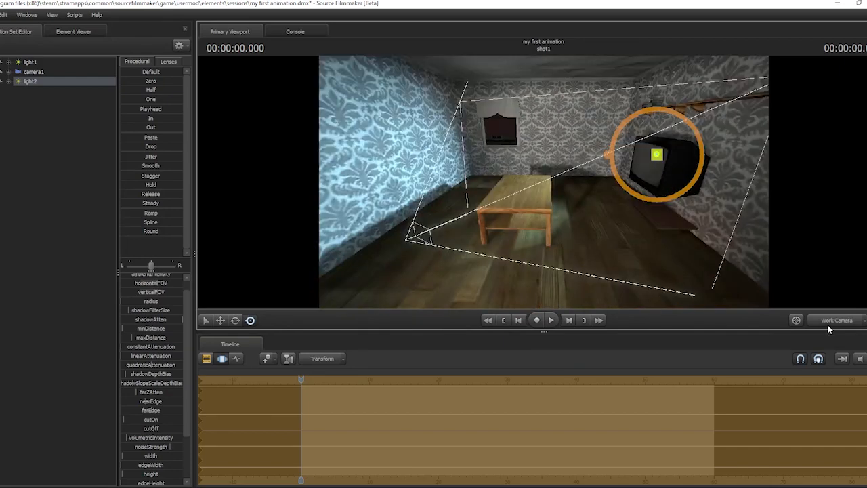
{"action": "left_click", "coordinate": [828, 324]}
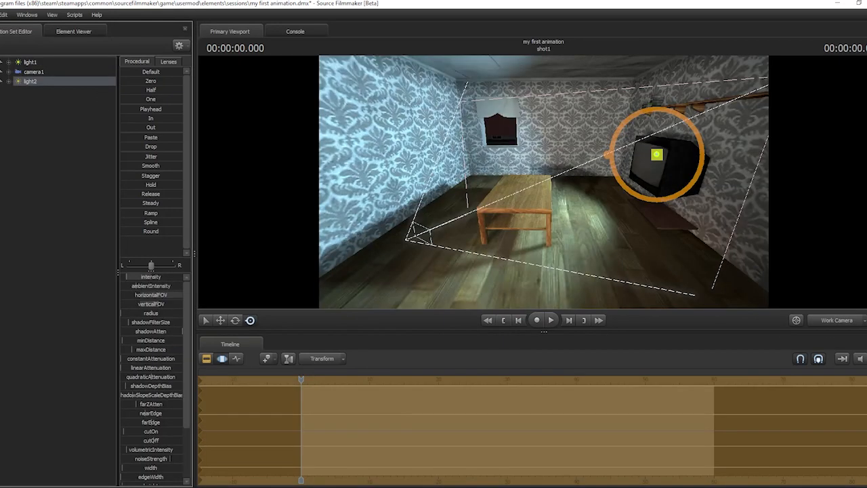
Duplicate light2 by copying its animation set and pasting it into the animation set list
{"action": "left_click_drag", "start_coordinate": [151, 303], "coordinate": [147, 278]}
{"action": "right_click", "coordinate": [59, 82]}
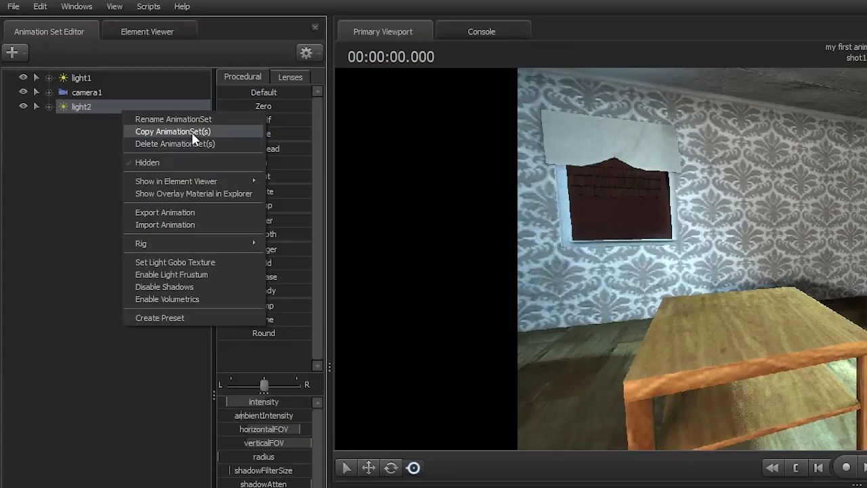
{"action": "left_click", "coordinate": [192, 132]}
{"action": "left_click", "coordinate": [86, 145]}
{"action": "right_click", "coordinate": [88, 147]}
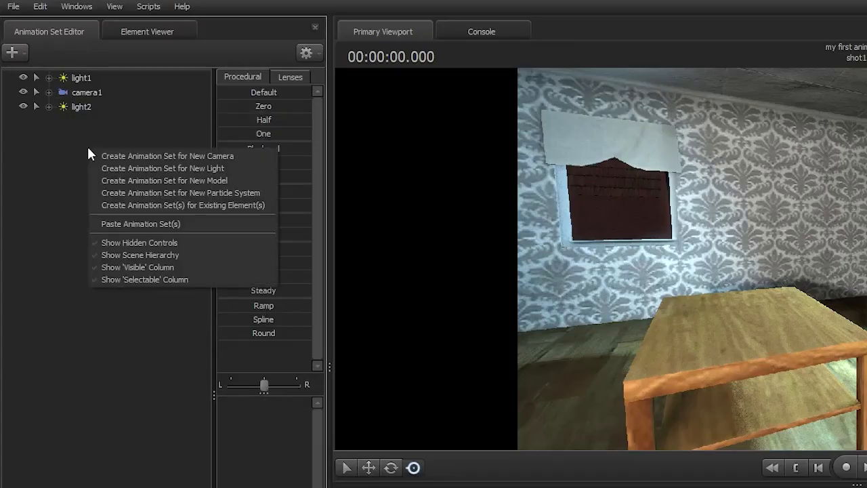
{"action": "left_click", "coordinate": [180, 224]}
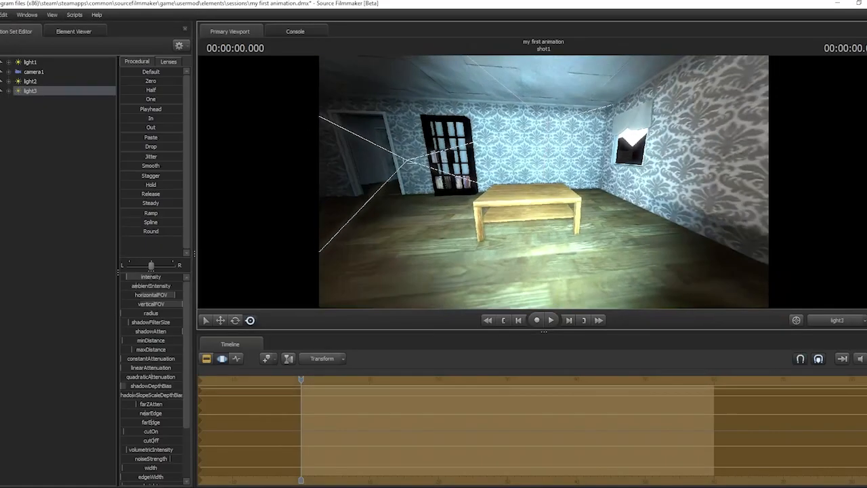
Aim light3 at the television screen with a narrower beam and return the viewport to camera1
{"action": "left_click_drag", "start_coordinate": [543, 181], "coordinate": [399, 177]}
{"action": "key", "text": "w"}
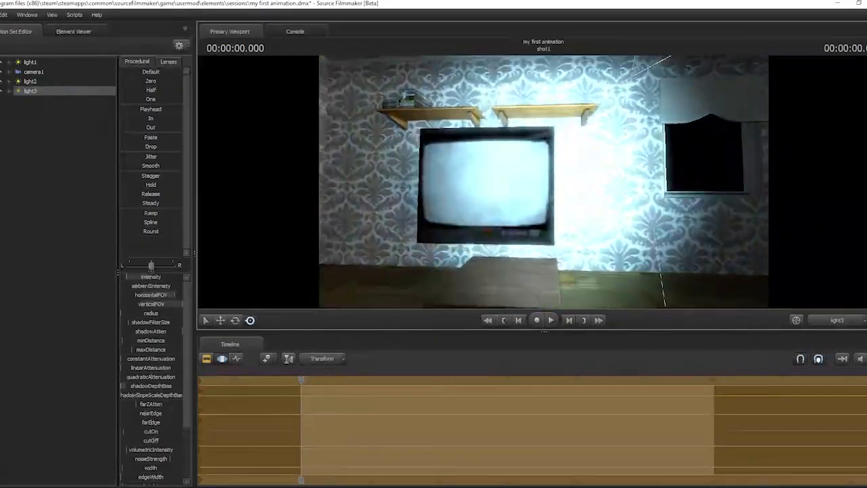
{"action": "left_click", "coordinate": [823, 320]}
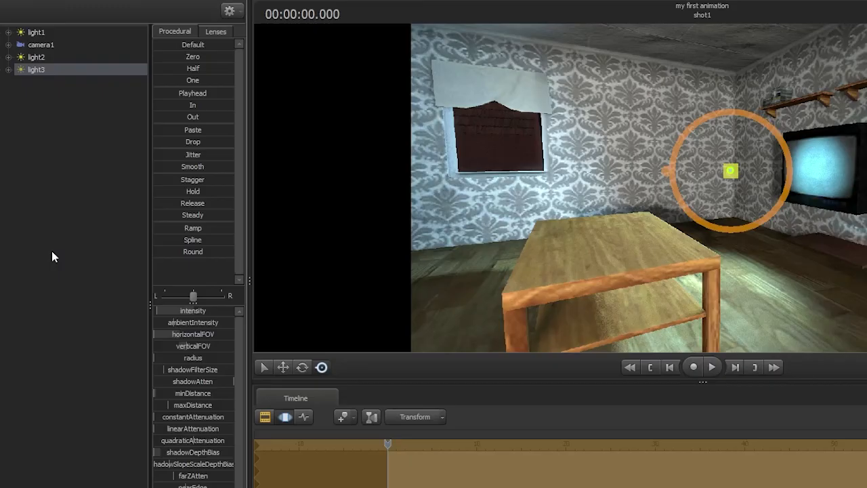
Start an animation set for a new model and rotate the preview of the sofa model 2msoffa.mdl
{"action": "left_click", "coordinate": [44, 230]}
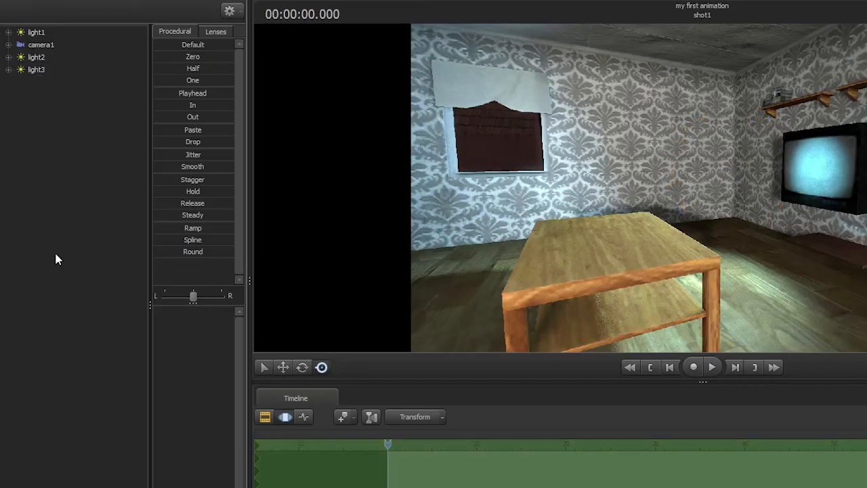
{"action": "right_click", "coordinate": [44, 233]}
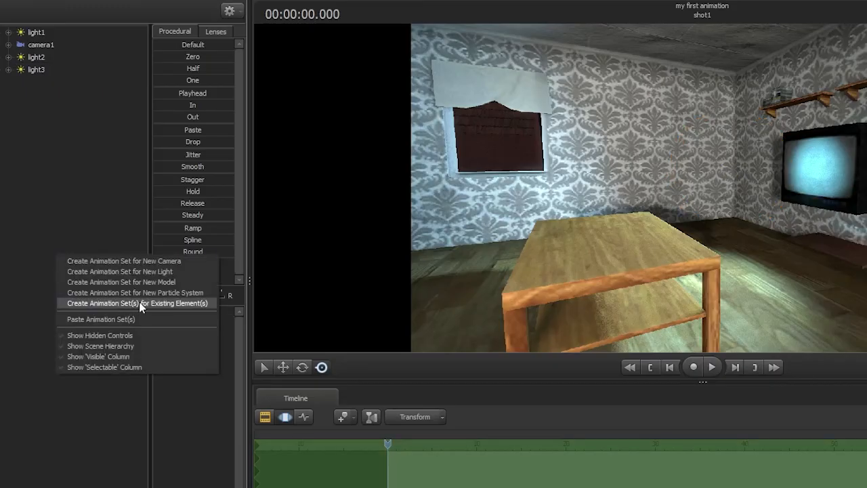
{"action": "left_click", "coordinate": [141, 284]}
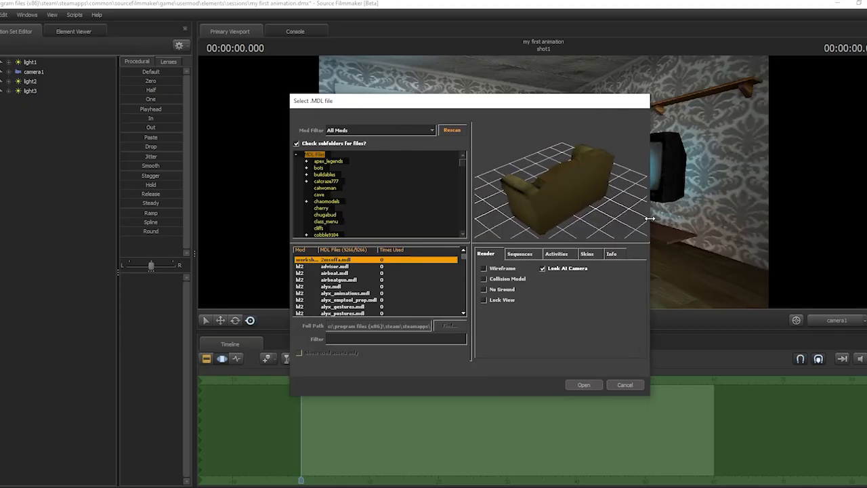
{"action": "left_click_drag", "start_coordinate": [566, 215], "coordinate": [643, 212]}
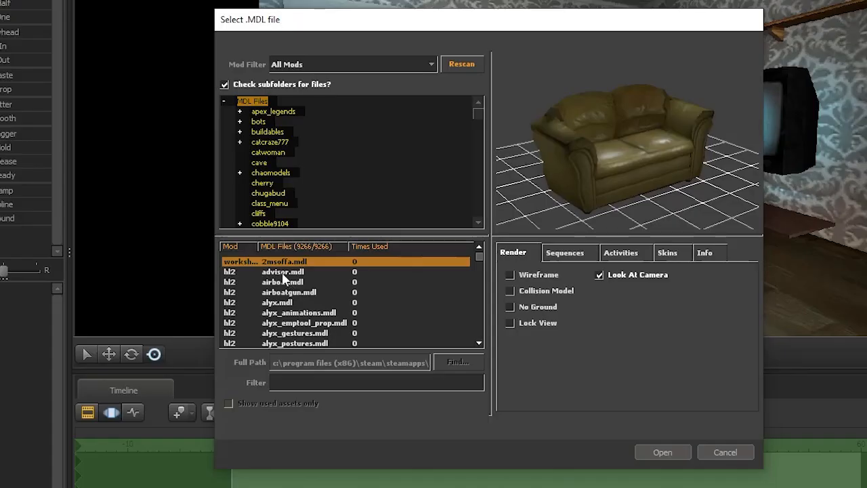
Look through the model folders and the sofa's Render and Skins options, and load 2msoffa.mdl into the shot
{"action": "left_click", "coordinate": [283, 272]}
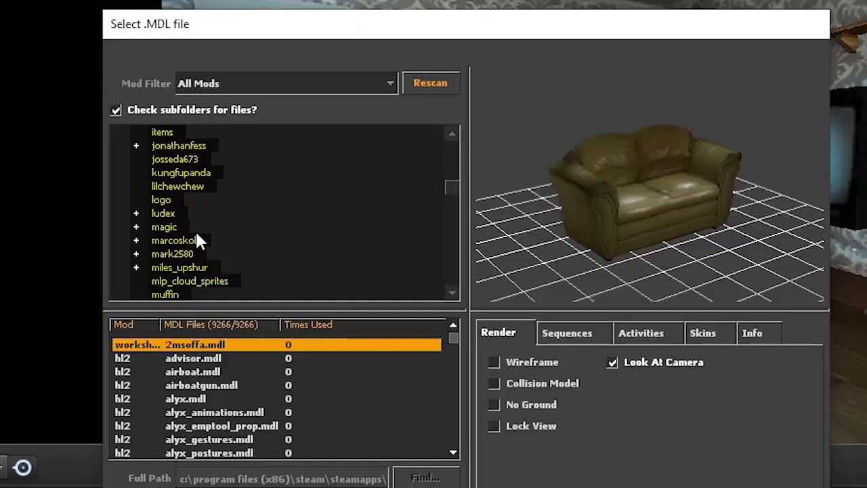
{"action": "scroll", "coordinate": [179, 227], "scroll_direction": "down", "scroll_amount": 10}
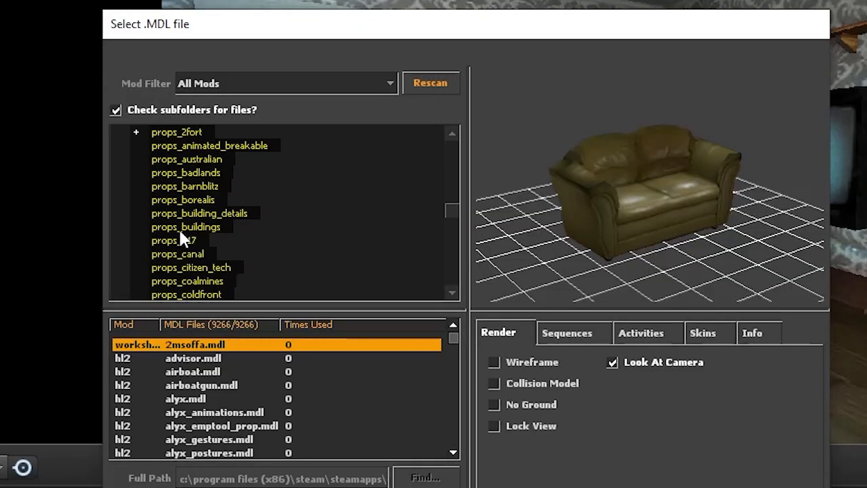
{"action": "scroll", "coordinate": [178, 227], "scroll_direction": "down", "scroll_amount": 13}
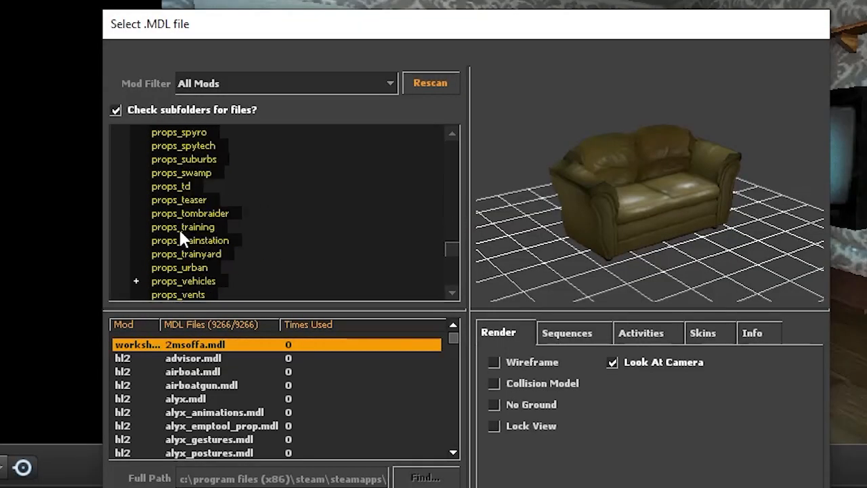
{"action": "scroll", "coordinate": [178, 227], "scroll_direction": "up", "scroll_amount": 7}
{"action": "scroll", "coordinate": [179, 232], "scroll_direction": "up", "scroll_amount": 20}
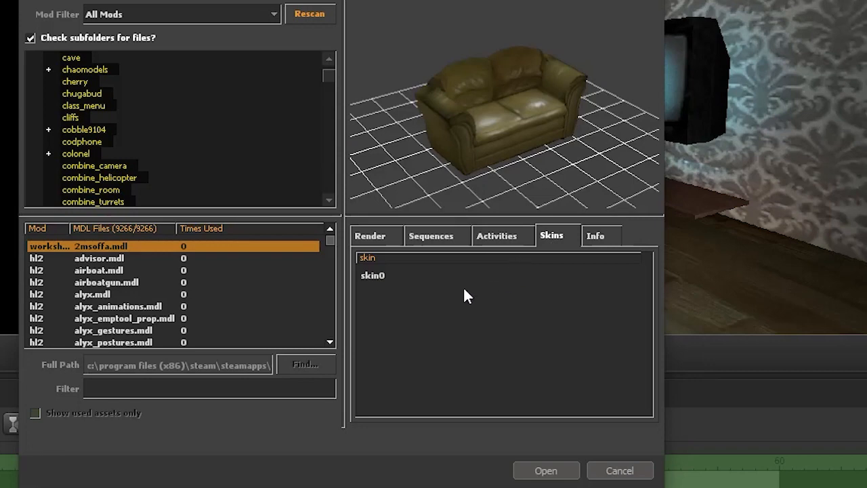
{"action": "left_click", "coordinate": [391, 237]}
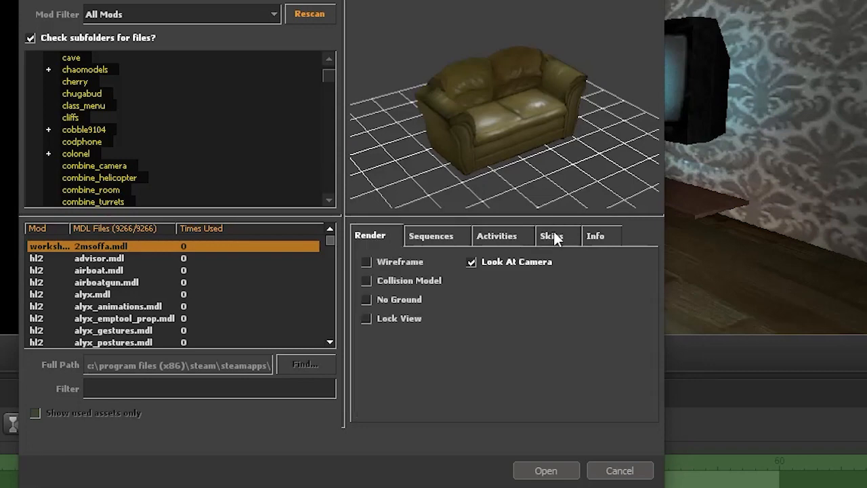
{"action": "left_click", "coordinate": [545, 236]}
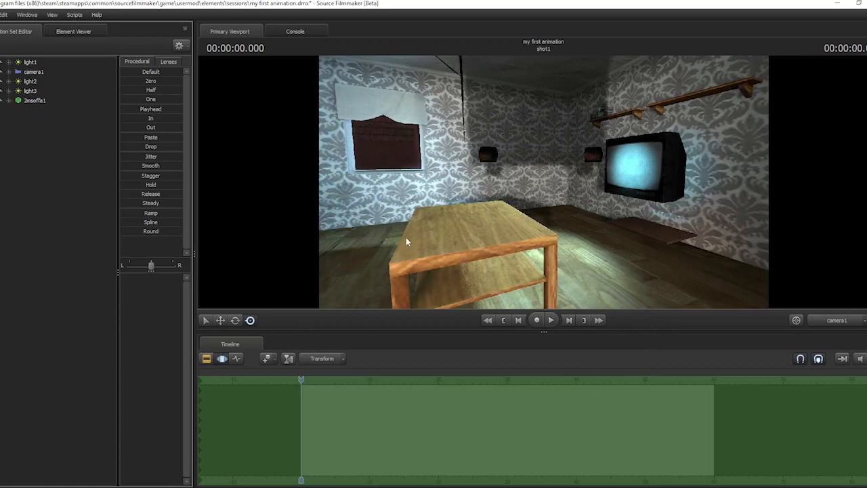
Switch from camera1 to the work camera and turn it to view the selected sofa across the living room
{"action": "left_click", "coordinate": [827, 322]}
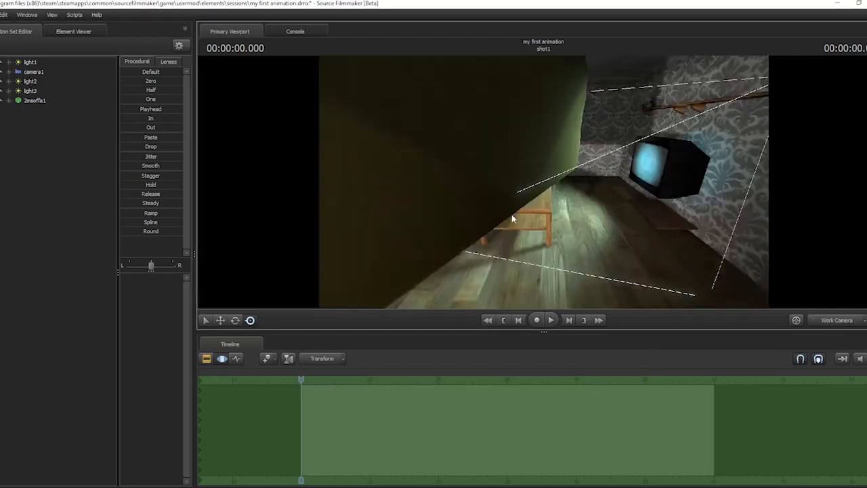
{"action": "left_click_drag", "start_coordinate": [511, 214], "coordinate": [474, 178]}
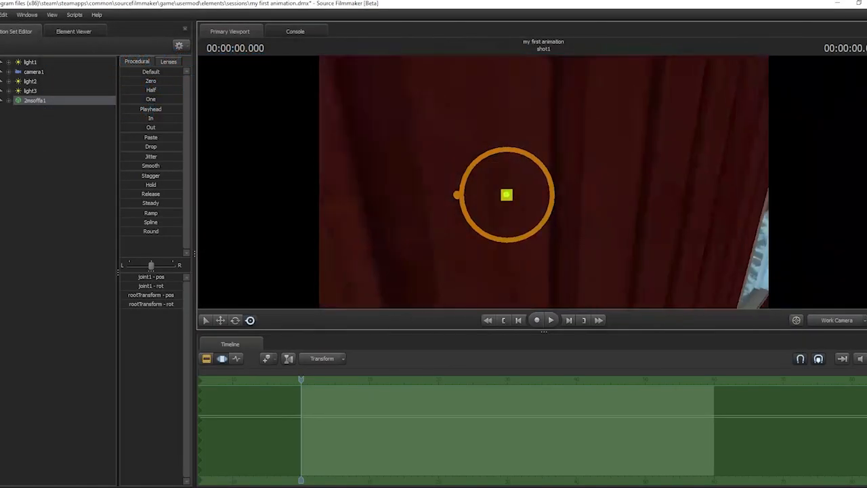
{"action": "left_click_drag", "start_coordinate": [544, 181], "coordinate": [595, 237]}
Undo the recent moves and rotations of the sofa
{"action": "key", "text": "ctrl+z"}
{"action": "key", "text": "ctrl+z"}
{"action": "key", "text": "ctrl+z"}
{"action": "key", "text": "ctrl+z"}
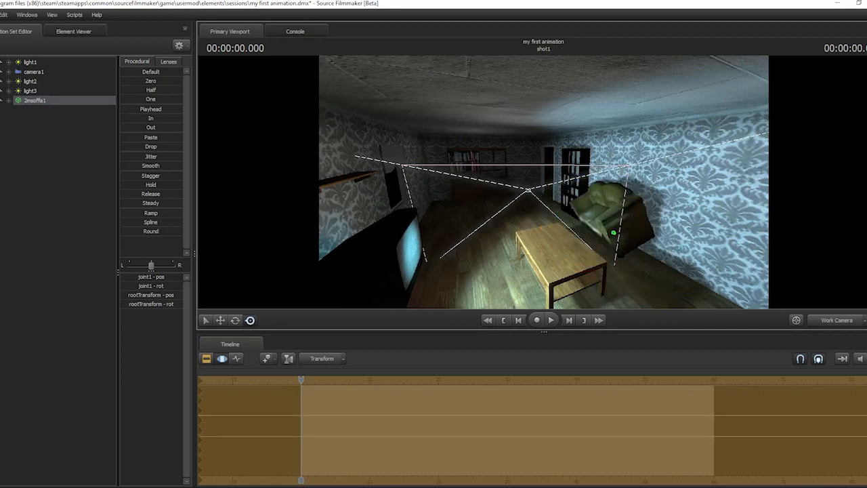
{"action": "key", "text": "ctrl+z"}
{"action": "key", "text": "ctrl+z"}
{"action": "key", "text": "ctrl+z"}
{"action": "key", "text": "ctrl+z"}
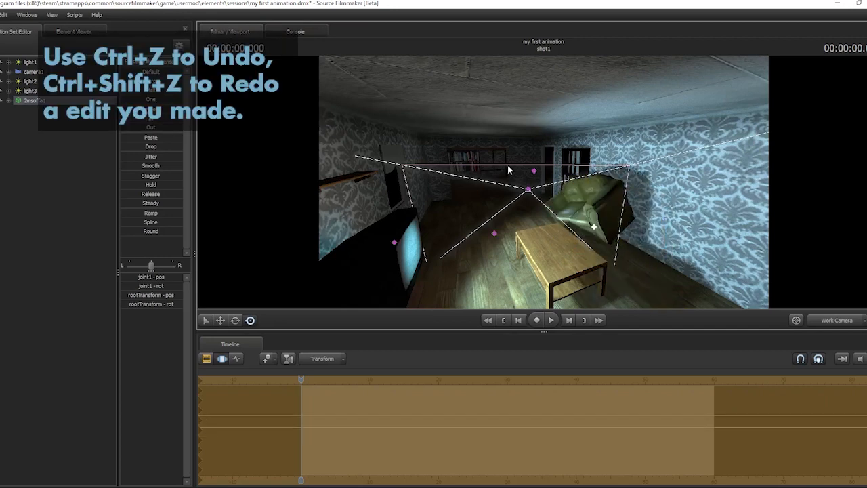
{"action": "key", "text": "ctrl+z"}
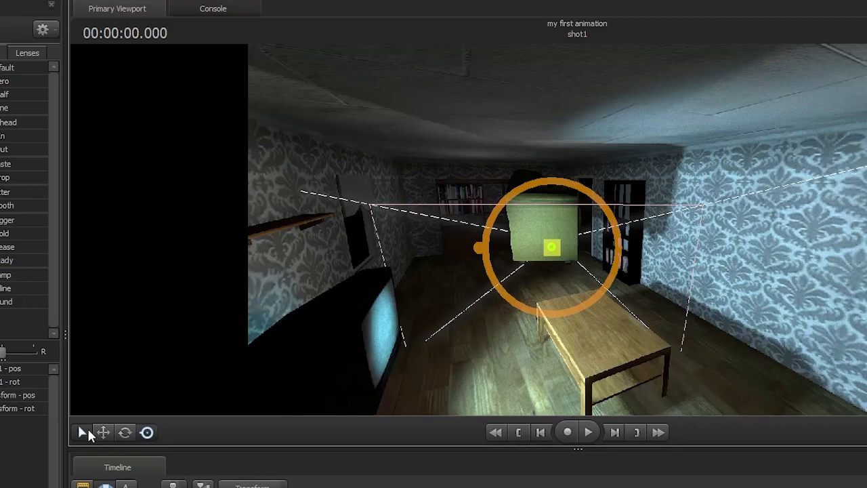
Use the Move tool to shift the sofa along its axes to the floor between the coffee table and the wall
{"action": "left_click", "coordinate": [88, 430]}
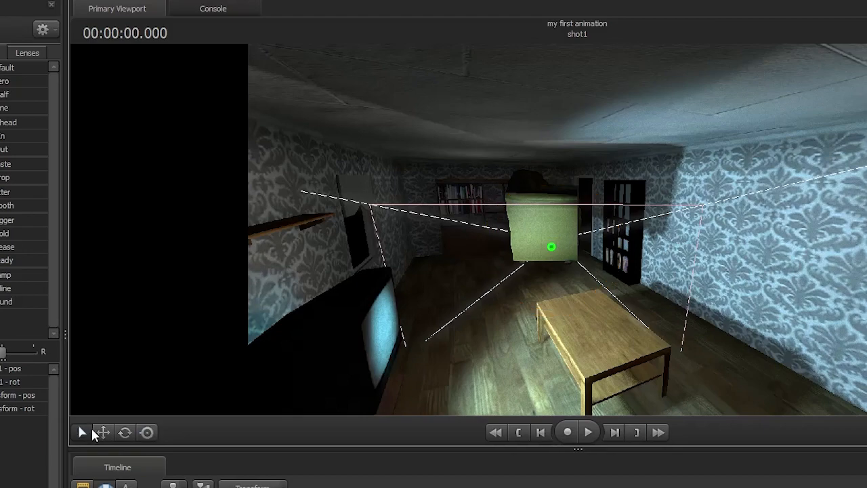
{"action": "left_click", "coordinate": [105, 429]}
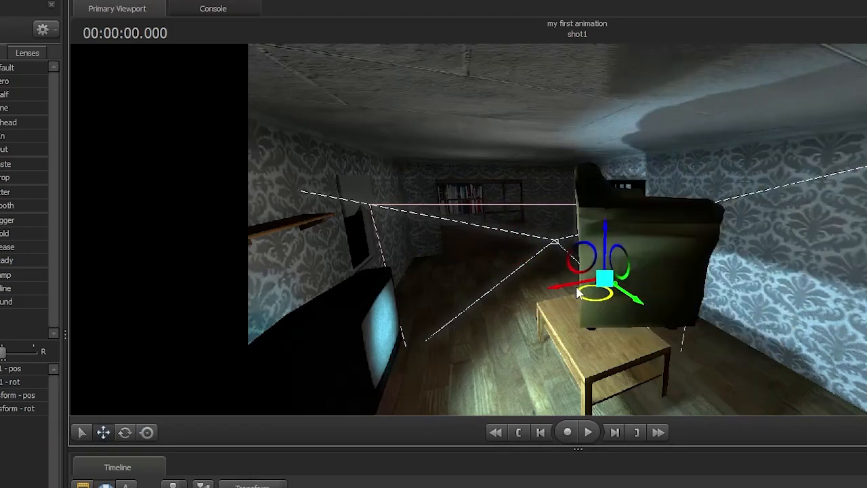
{"action": "left_click_drag", "start_coordinate": [577, 289], "coordinate": [605, 270]}
{"action": "left_click_drag", "start_coordinate": [637, 220], "coordinate": [638, 243]}
{"action": "left_click_drag", "start_coordinate": [628, 298], "coordinate": [685, 361]}
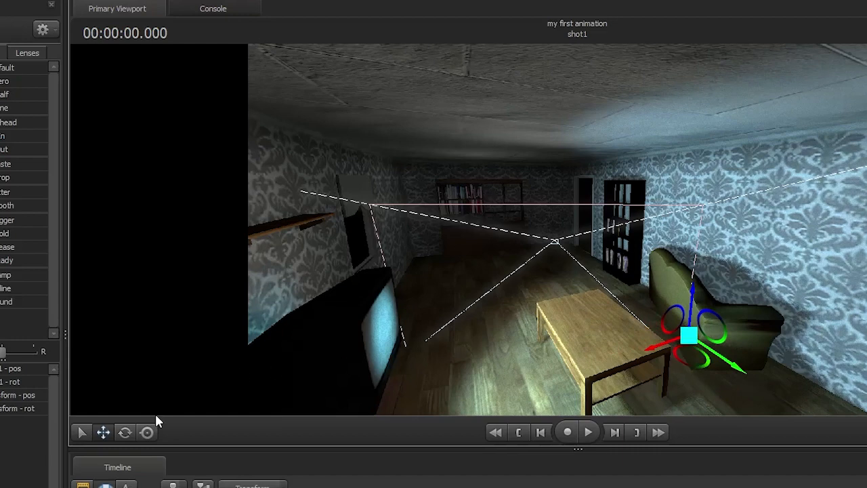
Rotate the sofa about its vertical axis so its back is against the wall and its seat faces the coffee table
{"action": "left_click", "coordinate": [127, 432]}
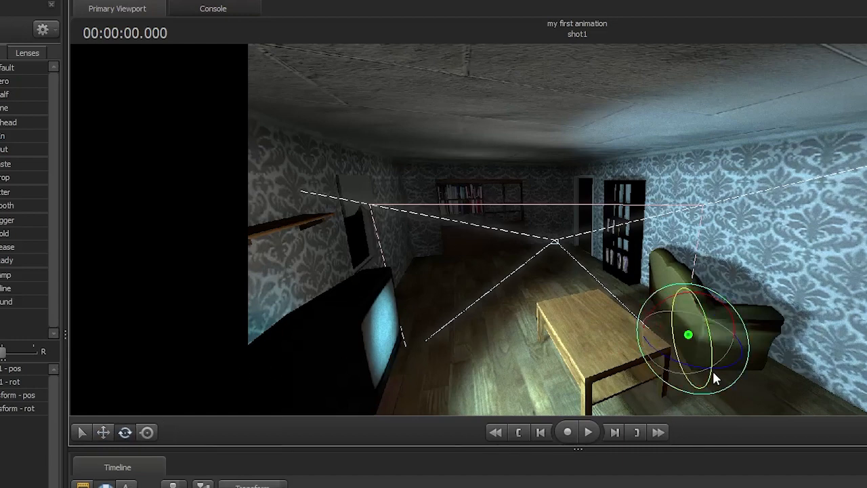
{"action": "left_click_drag", "start_coordinate": [723, 359], "coordinate": [636, 312]}
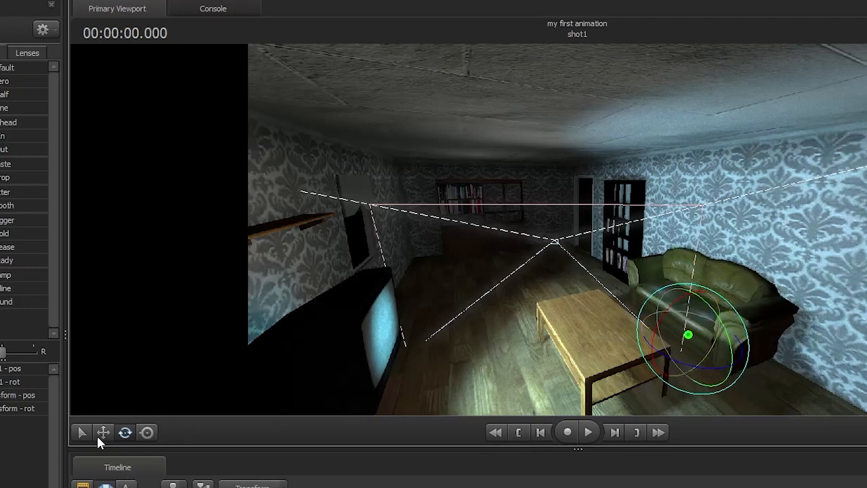
{"action": "left_click", "coordinate": [100, 435]}
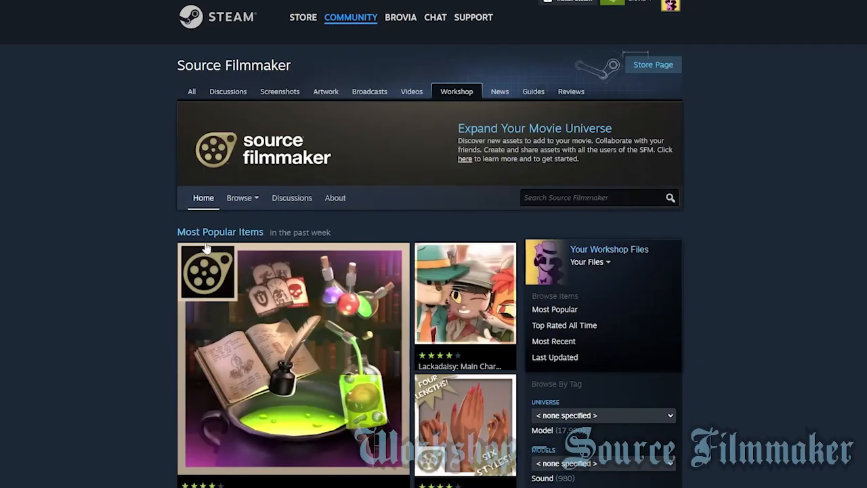
Switch to the Source Filmmaker Workshop on Steam and look through its most popular items
{"action": "scroll", "coordinate": [156, 266], "scroll_direction": "down", "scroll_amount": 3}
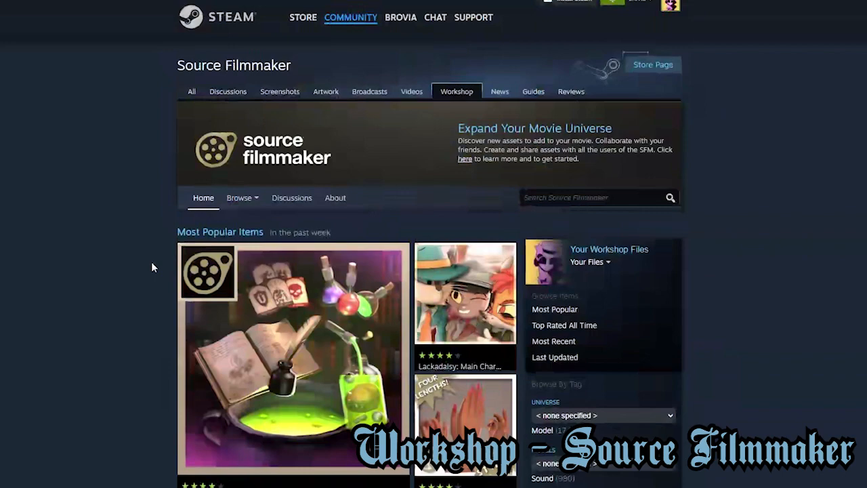
{"action": "scroll", "coordinate": [150, 264], "scroll_direction": "down", "scroll_amount": 8}
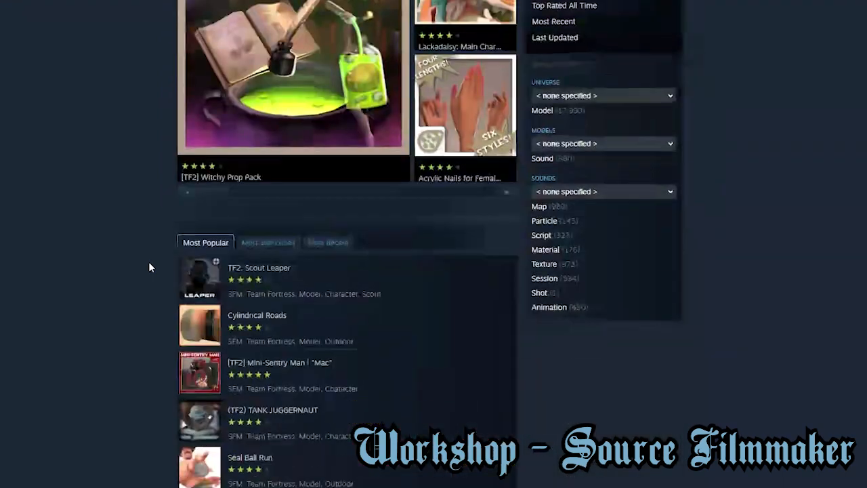
{"action": "scroll", "coordinate": [150, 267], "scroll_direction": "up", "scroll_amount": 6}
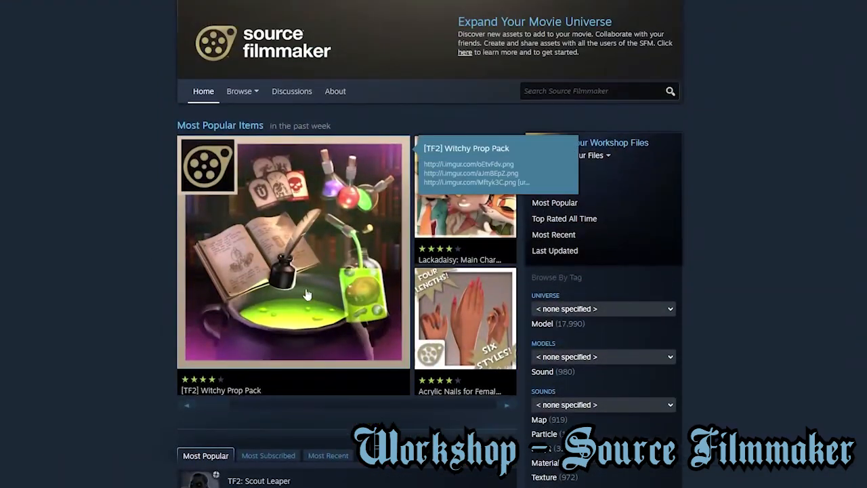
{"action": "left_click", "coordinate": [505, 405]}
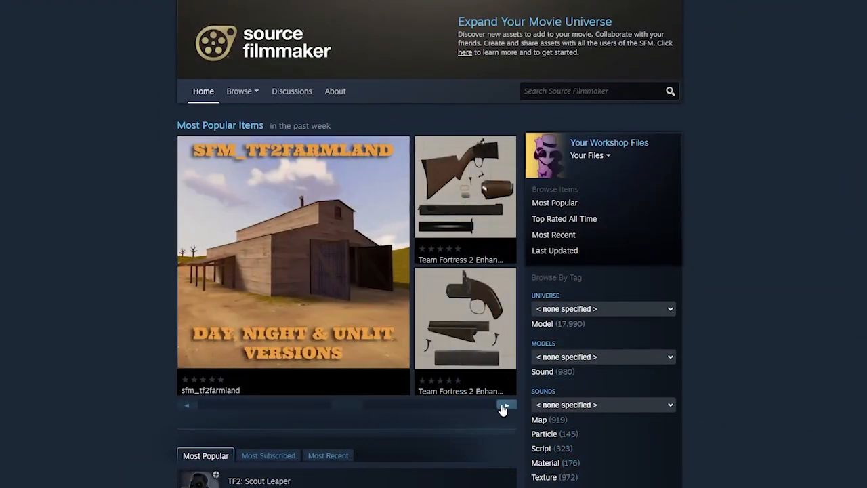
Search the Workshop's Model items for "Cereal" and open the Tattletail Boxes item page
{"action": "left_click", "coordinate": [541, 198]}
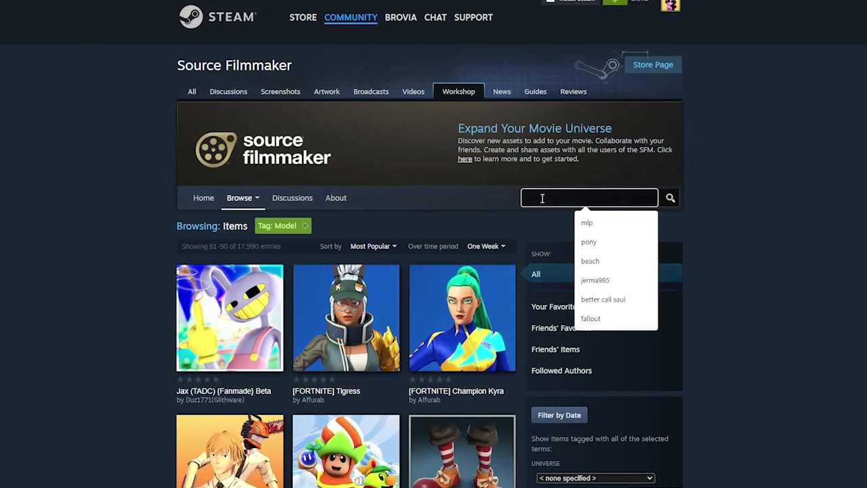
{"action": "type", "text": "ce"}
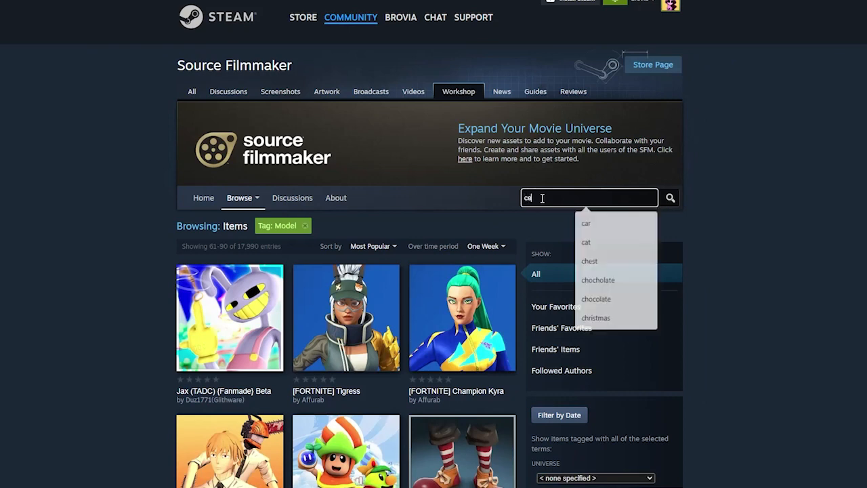
{"action": "type", "text": "areal"}
{"action": "key", "text": "Return"}
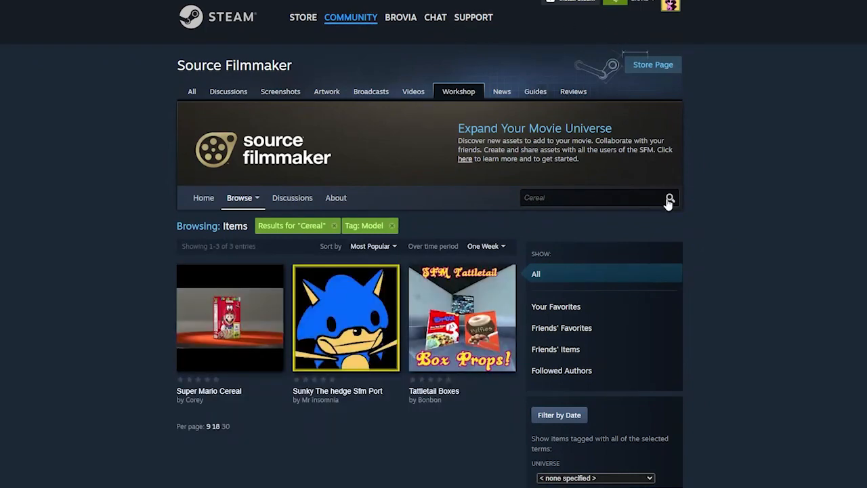
{"action": "mouse_move", "coordinate": [496, 330]}
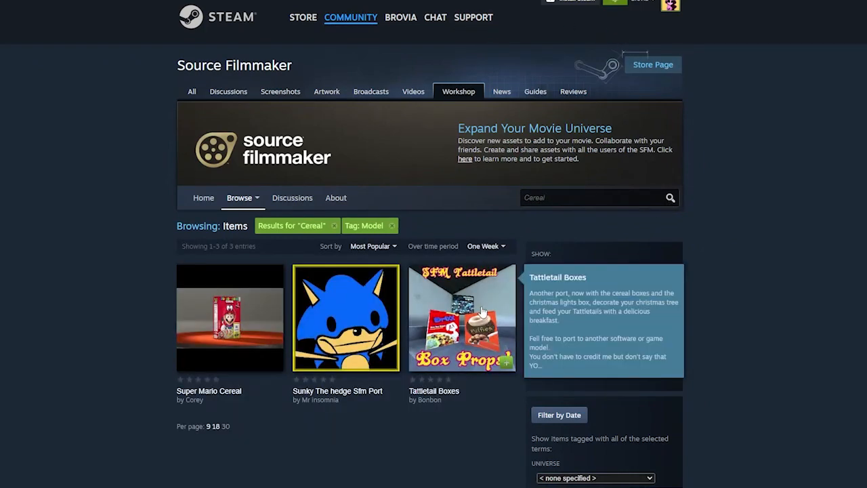
{"action": "left_click", "coordinate": [482, 310]}
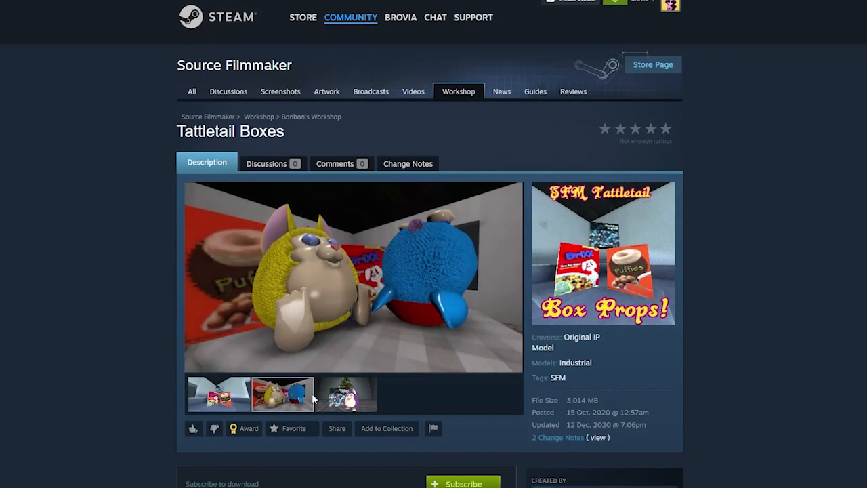
View the item's preview images and copy the path TattletailProps\cerealpuffies.mdl from its description
{"action": "left_click", "coordinate": [336, 400]}
{"action": "left_click", "coordinate": [239, 393]}
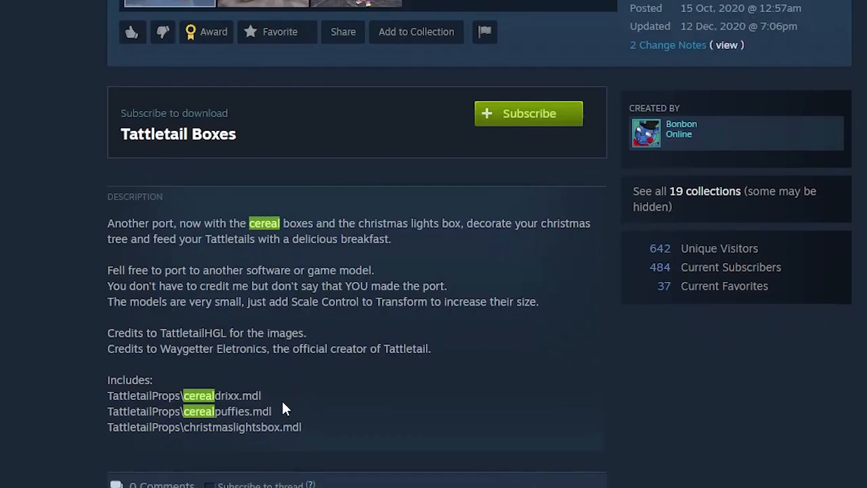
{"action": "left_click_drag", "start_coordinate": [273, 411], "coordinate": [106, 415]}
{"action": "key", "text": "ctrl+c"}
{"action": "scroll", "coordinate": [107, 409], "scroll_direction": "up", "scroll_amount": 1}
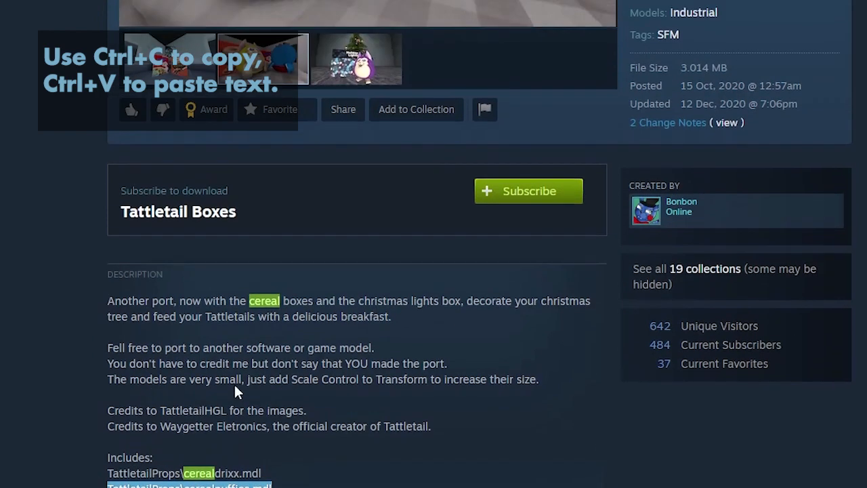
{"action": "left_click", "coordinate": [351, 363]}
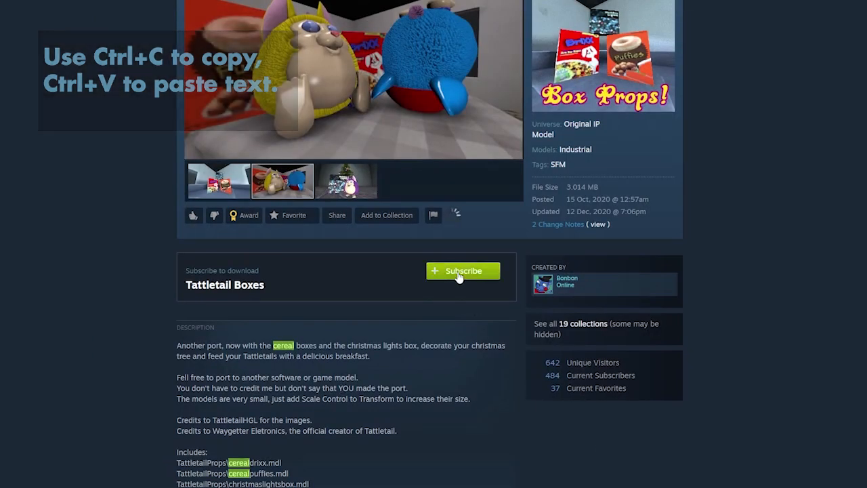
Subscribe to Tattletail Boxes, switch back to Source Filmmaker and download the queued Workshop files
{"action": "left_click", "coordinate": [458, 272]}
{"action": "scroll", "coordinate": [433, 270], "scroll_direction": "up", "scroll_amount": 2}
{"action": "left_click", "coordinate": [257, 476]}
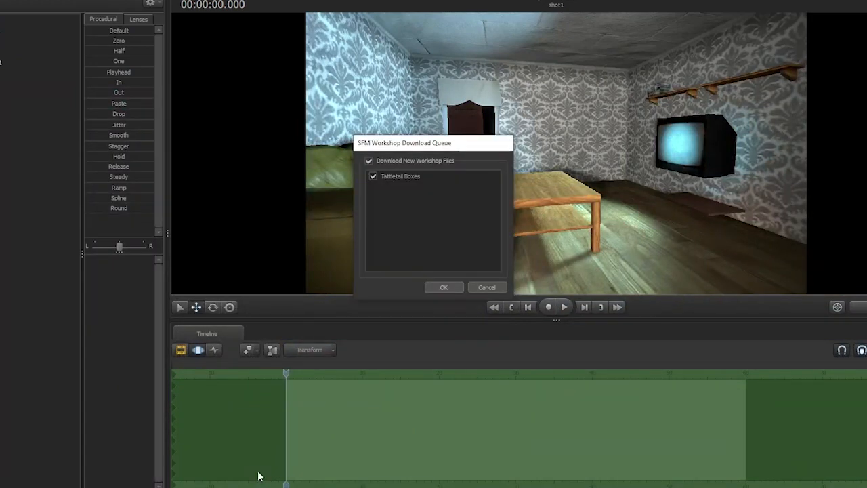
{"action": "left_click", "coordinate": [444, 287]}
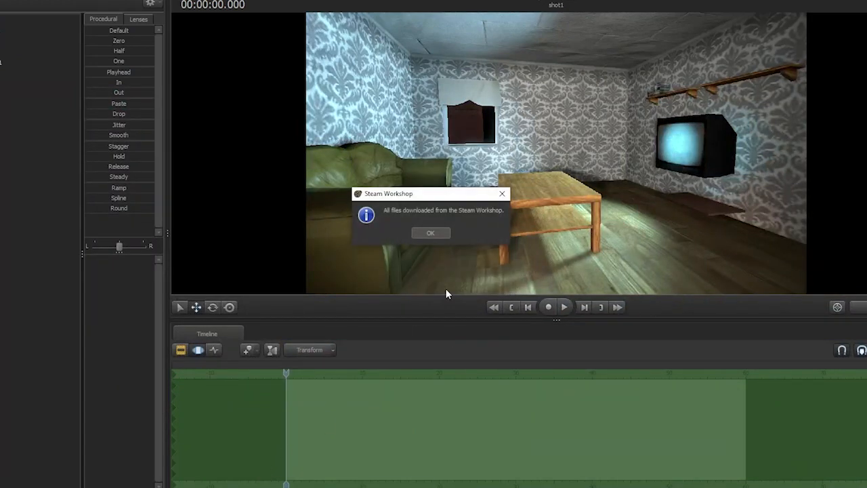
{"action": "left_click", "coordinate": [438, 233]}
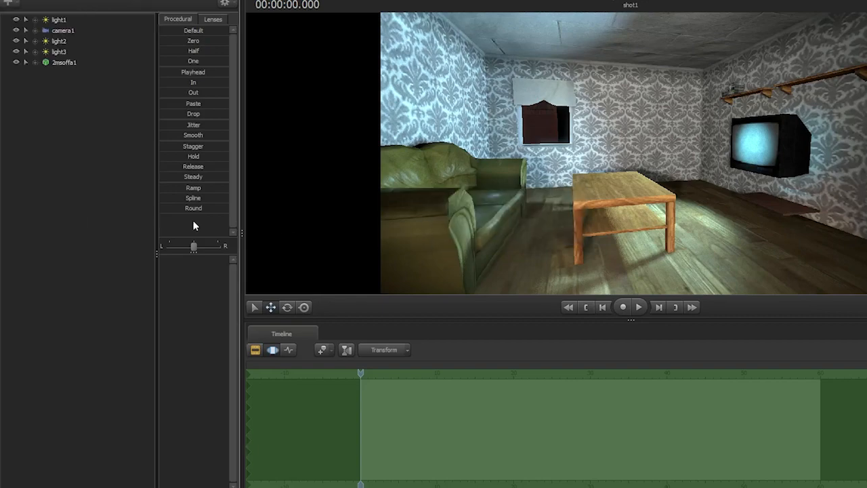
Start creating an animation set for a new model, rescan the model list and limit it to the workshop mod
{"action": "right_click", "coordinate": [78, 151]}
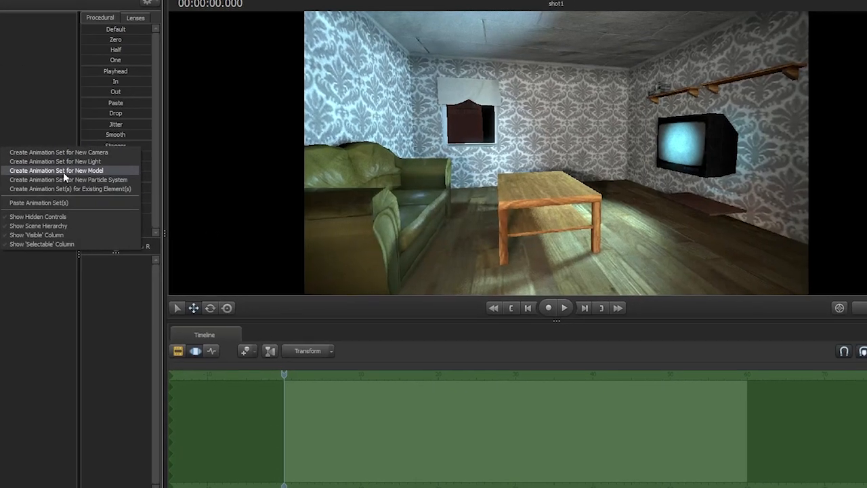
{"action": "left_click", "coordinate": [63, 171]}
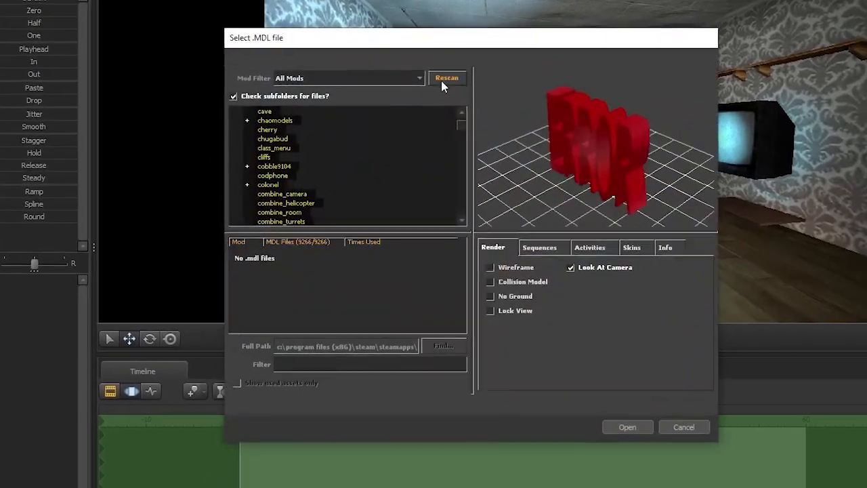
{"action": "left_click", "coordinate": [441, 80]}
{"action": "left_click", "coordinate": [377, 78]}
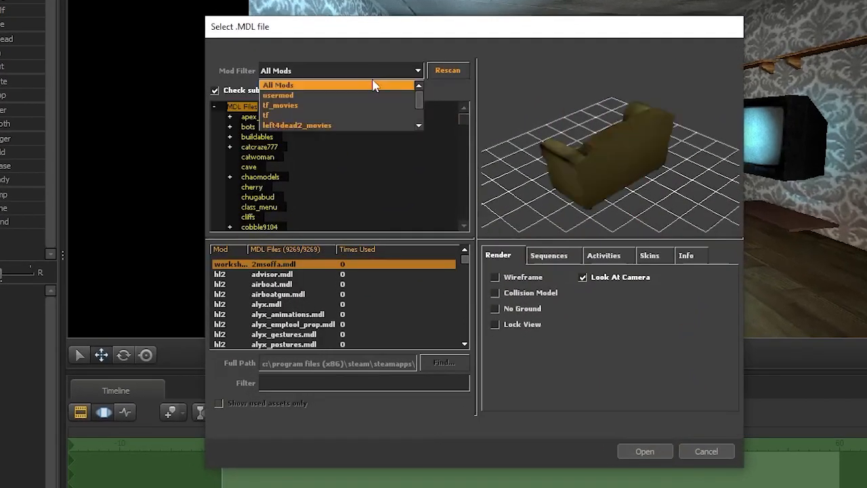
{"action": "scroll", "coordinate": [373, 94], "scroll_direction": "down", "scroll_amount": 3}
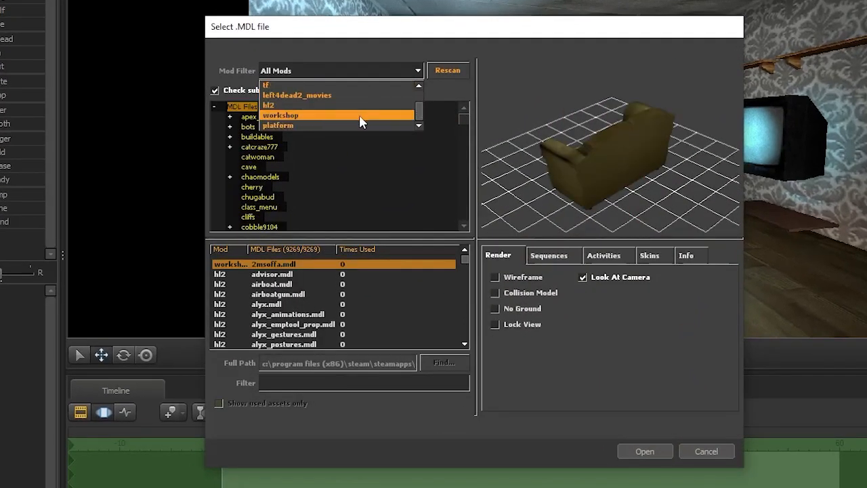
{"action": "left_click", "coordinate": [358, 117]}
Filter the models by the copied path TattletailProps\cerealpuffies.mdl, inspect the preview and add the cereal box to the scene
{"action": "left_click", "coordinate": [328, 379]}
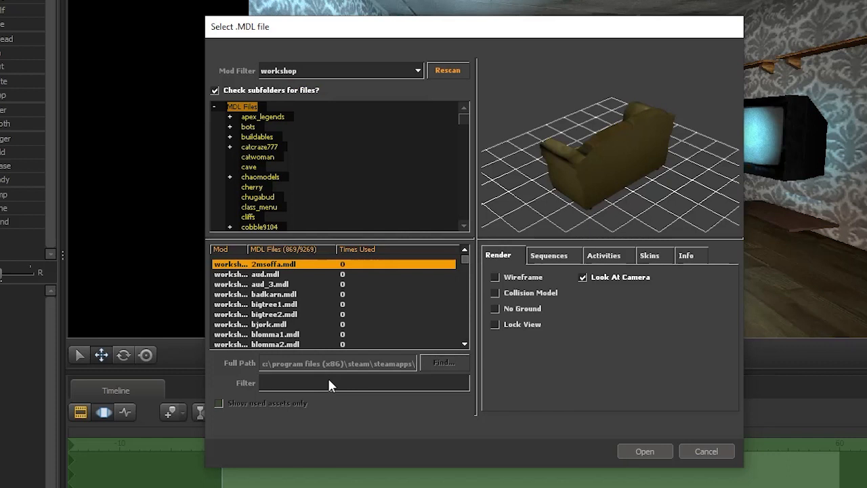
{"action": "key", "text": "ctrl+v"}
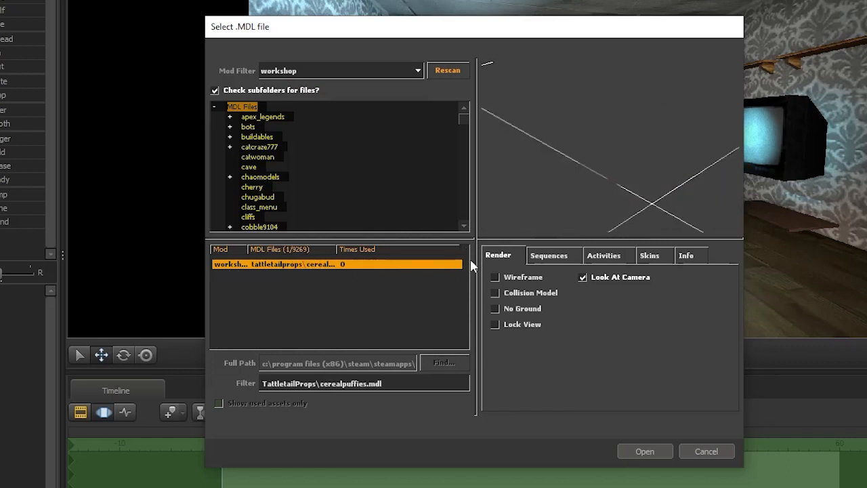
{"action": "left_click_drag", "start_coordinate": [599, 216], "coordinate": [648, 209]}
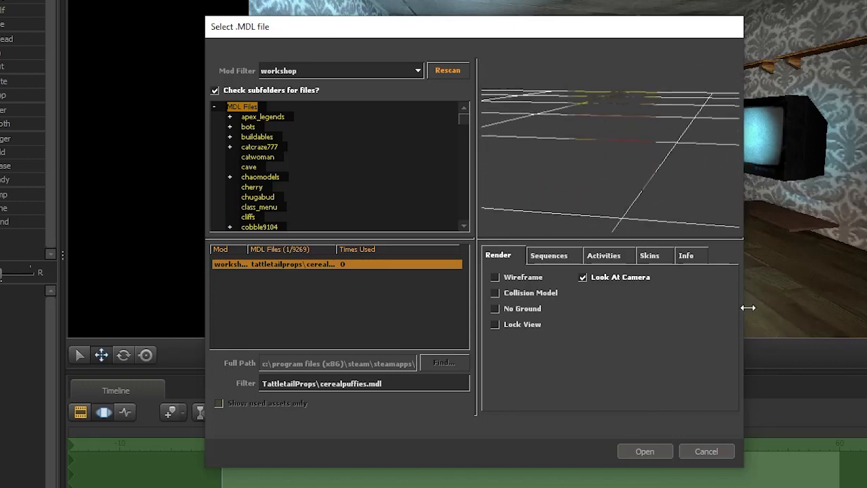
{"action": "left_click", "coordinate": [650, 256]}
{"action": "left_click", "coordinate": [495, 256]}
{"action": "left_click", "coordinate": [647, 450]}
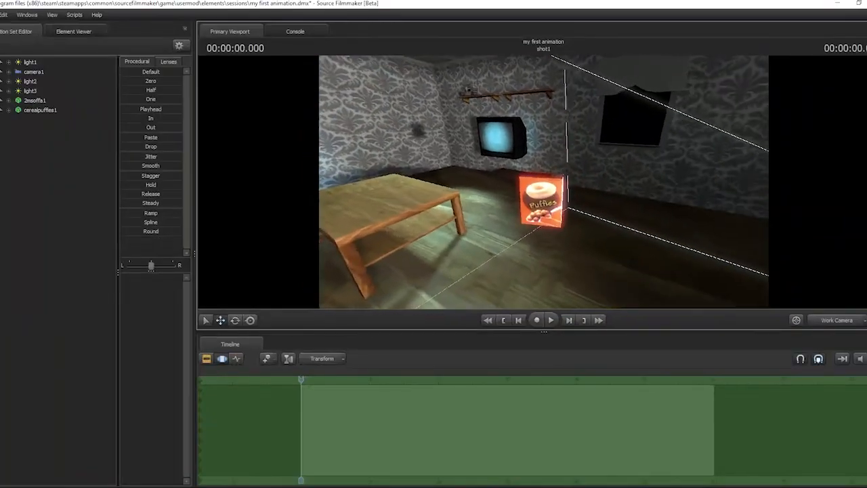
Move the Puffies cereal box along its axes onto the top of the coffee table
{"action": "left_click_drag", "start_coordinate": [543, 182], "coordinate": [638, 220]}
{"action": "left_click", "coordinate": [30, 110]}
{"action": "left_click_drag", "start_coordinate": [615, 153], "coordinate": [612, 192]}
{"action": "left_click_drag", "start_coordinate": [609, 223], "coordinate": [522, 200]}
{"action": "left_click_drag", "start_coordinate": [524, 201], "coordinate": [623, 210]}
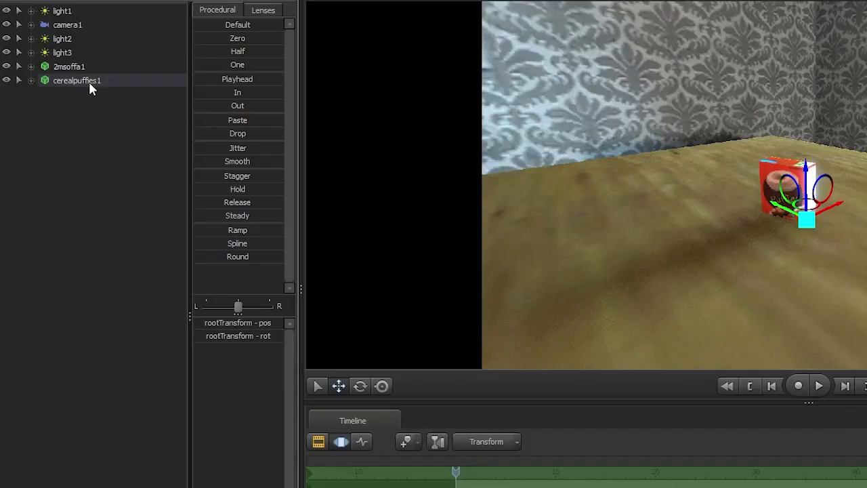
Add a scale control to the cerealpuffies1 model
{"action": "right_click", "coordinate": [47, 111]}
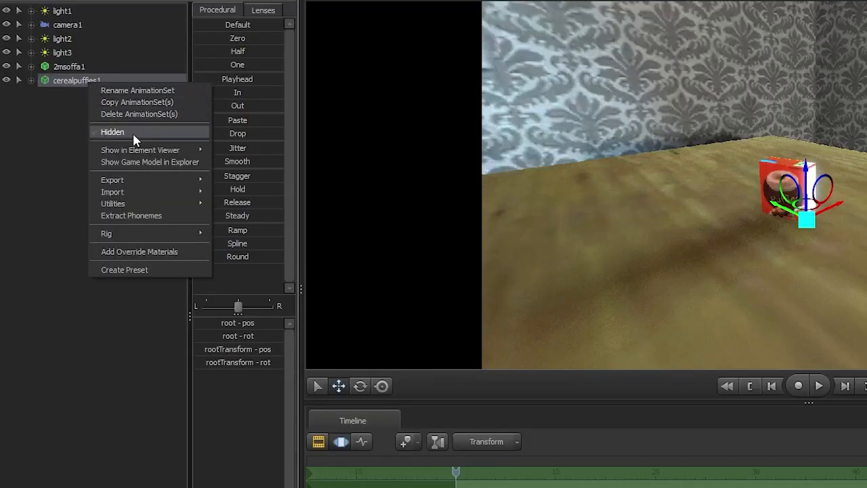
{"action": "mouse_move", "coordinate": [160, 183]}
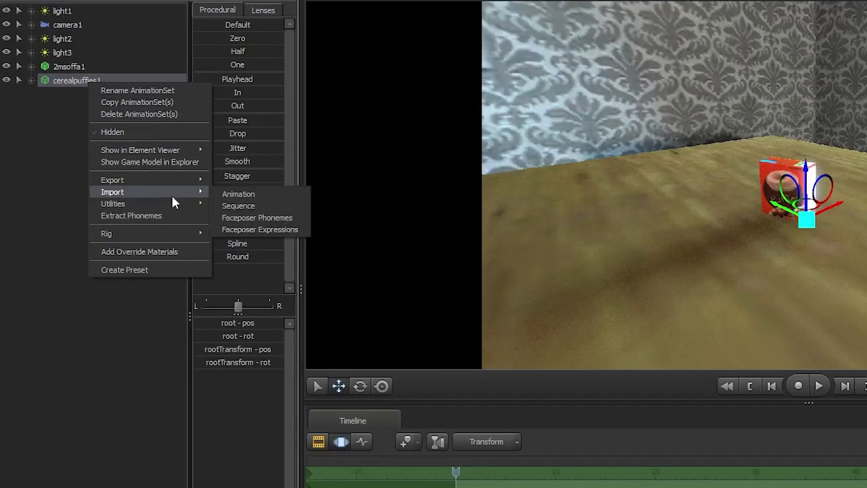
{"action": "mouse_move", "coordinate": [188, 203]}
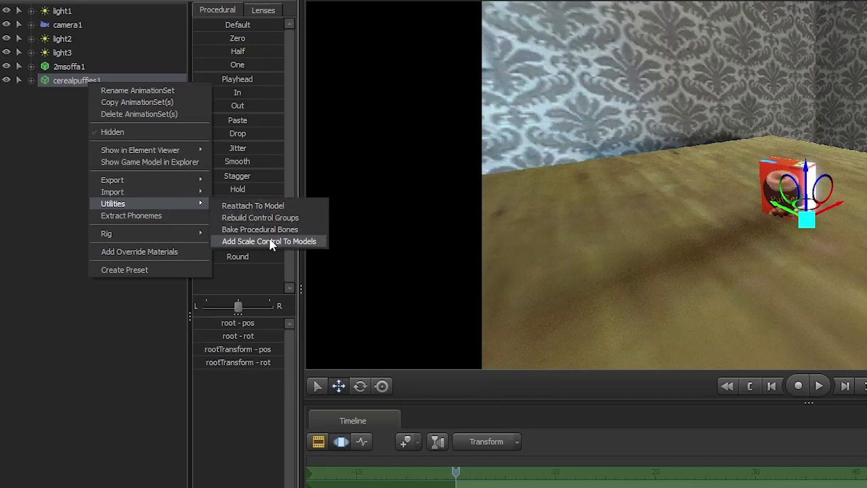
{"action": "left_click", "coordinate": [170, 180]}
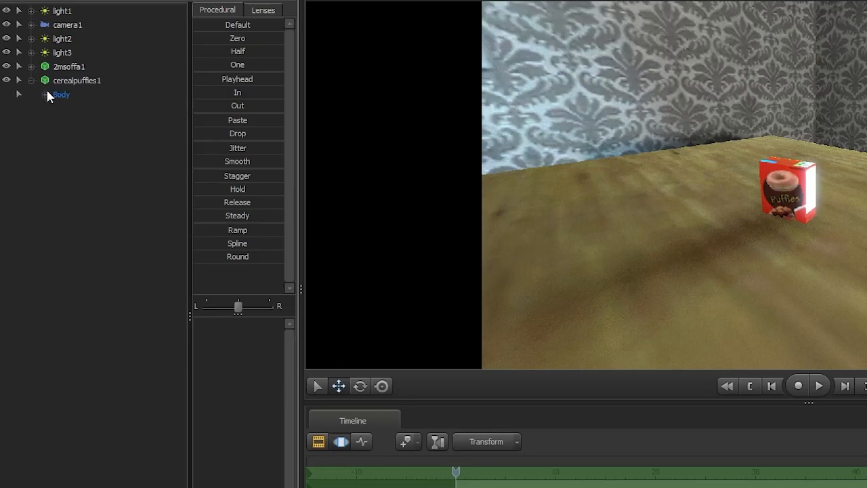
Adjust the rootTransform_scale control in the cereal box's Body group to enlarge the box moderately on the table
{"action": "left_click", "coordinate": [45, 95]}
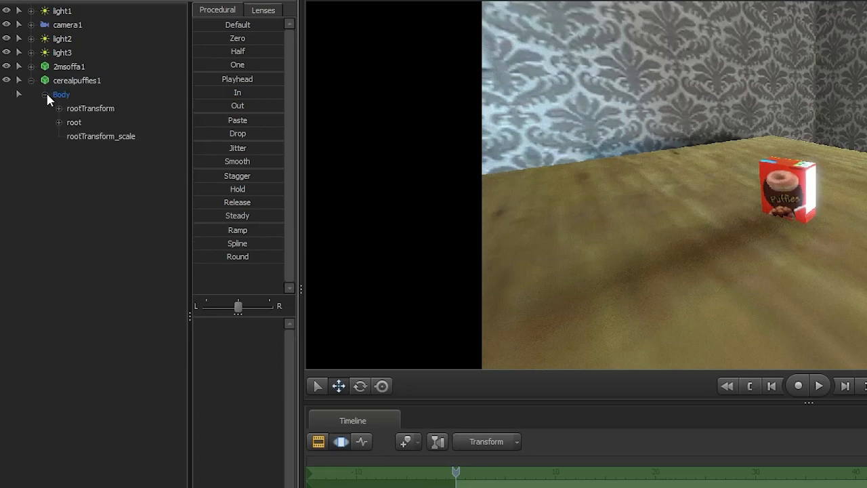
{"action": "left_click", "coordinate": [86, 137]}
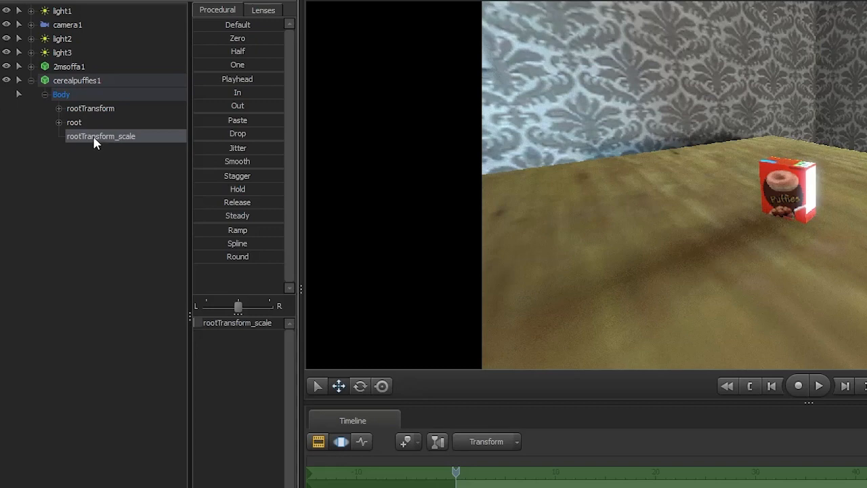
{"action": "left_click_drag", "start_coordinate": [216, 319], "coordinate": [386, 359]}
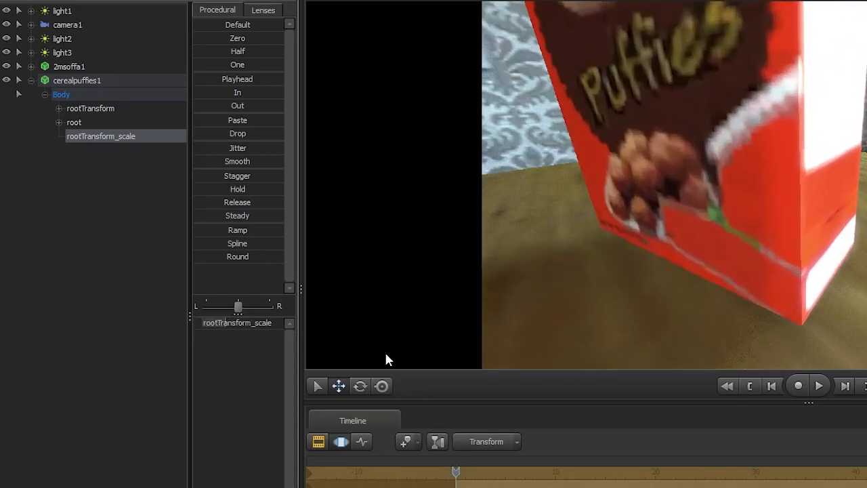
{"action": "left_click_drag", "start_coordinate": [225, 322], "coordinate": [209, 323]}
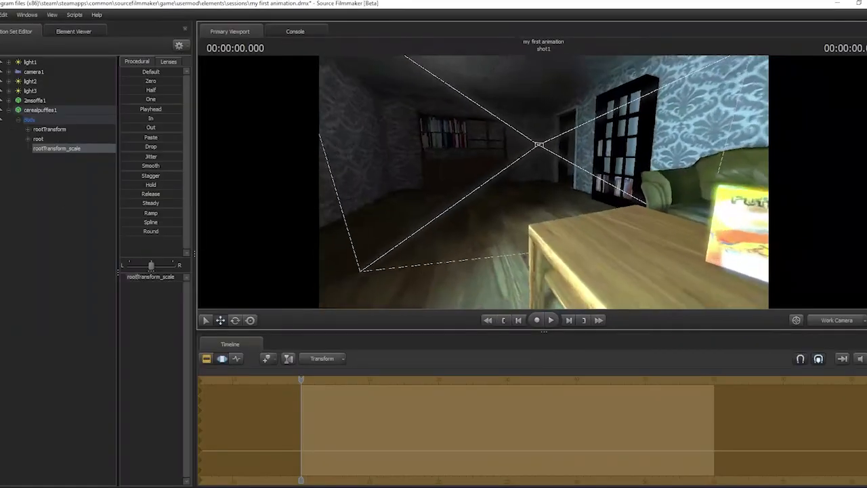
Use the Rotate tool to turn the cereal box about its vertical axis on the coffee table
{"action": "left_click_drag", "start_coordinate": [650, 241], "coordinate": [419, 240]}
{"action": "key", "text": "e"}
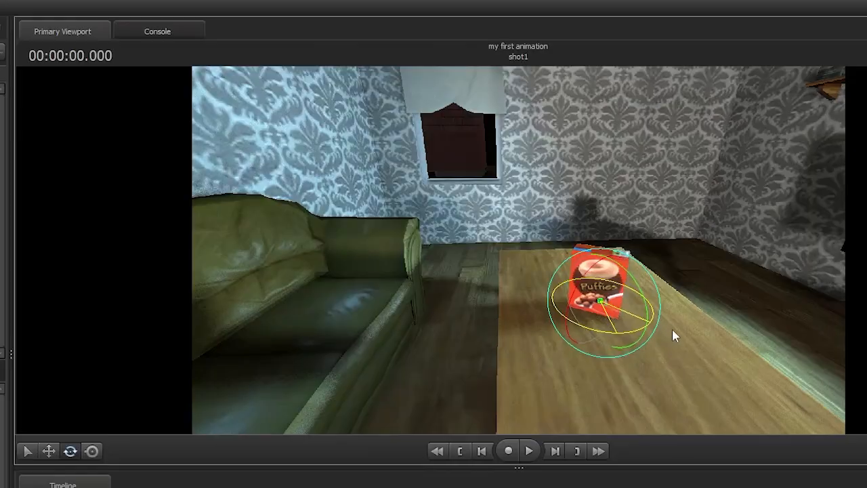
{"action": "left_click_drag", "start_coordinate": [672, 329], "coordinate": [698, 315]}
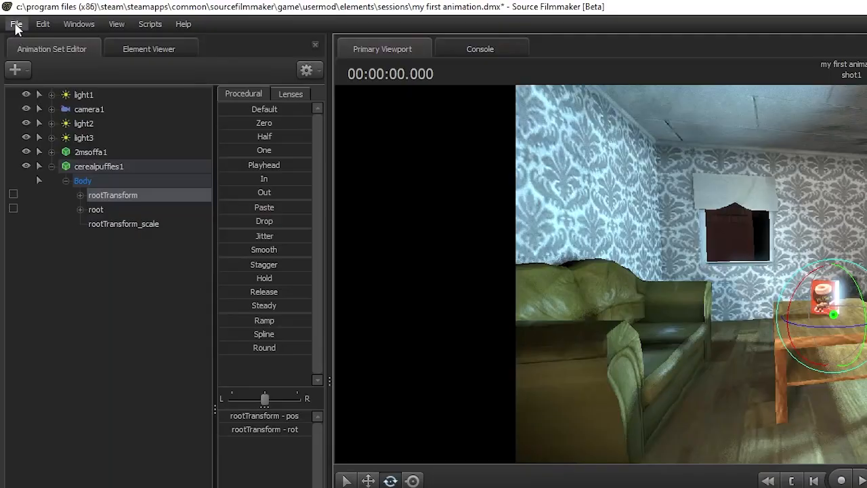
Save the "my first animation" session
{"action": "left_click", "coordinate": [16, 24]}
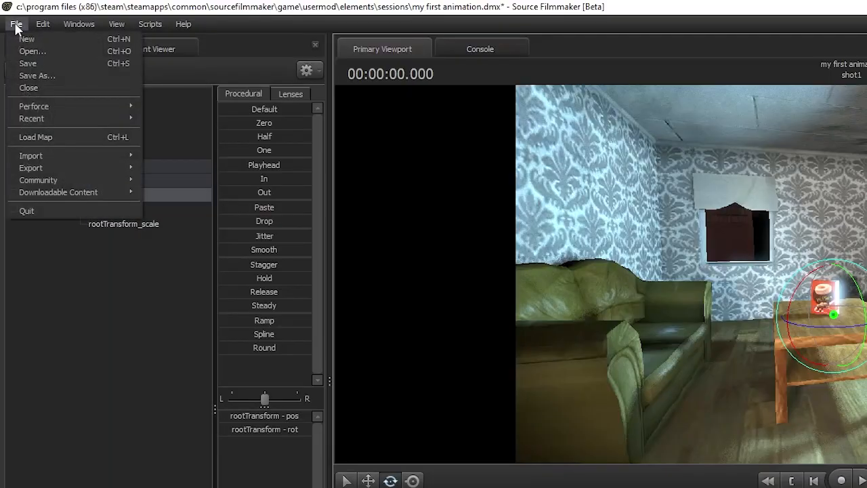
{"action": "left_click", "coordinate": [44, 61]}
{"action": "left_click", "coordinate": [18, 25]}
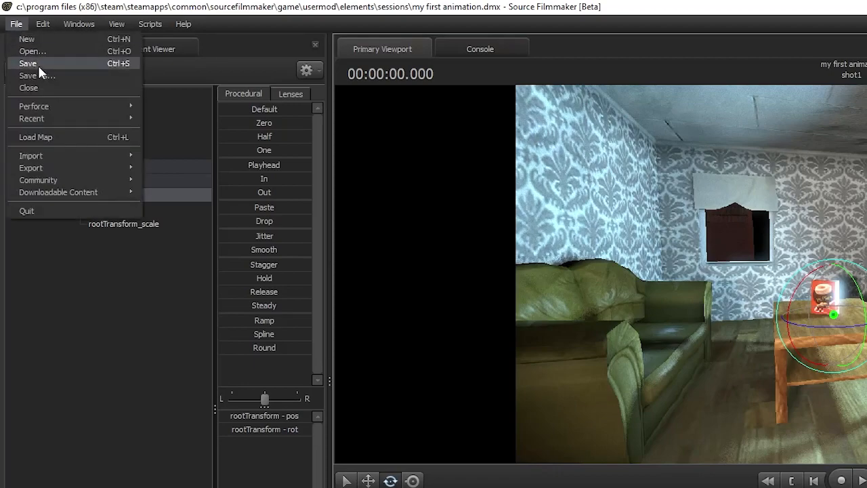
{"action": "left_click", "coordinate": [38, 65]}
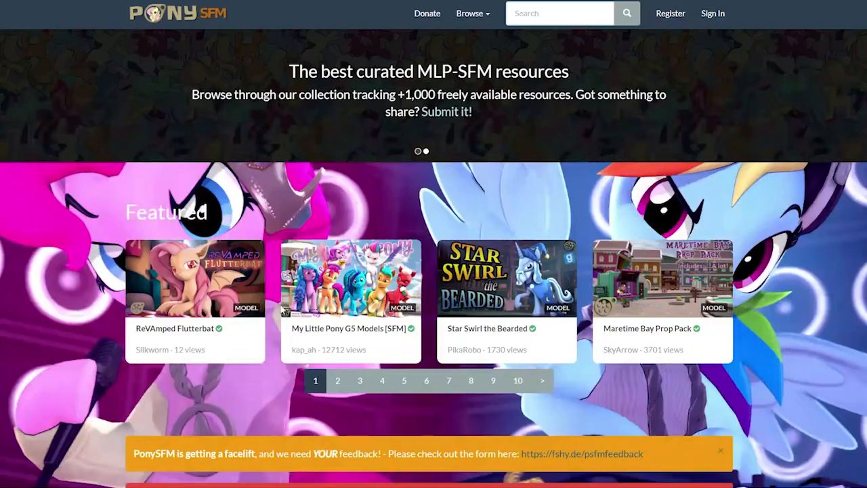
Browse the latest and featured models on the PonySFM site and view the "ReVAmped SFW Ponies - Updated Release" page
{"action": "scroll", "coordinate": [485, 312], "scroll_direction": "down", "scroll_amount": 8}
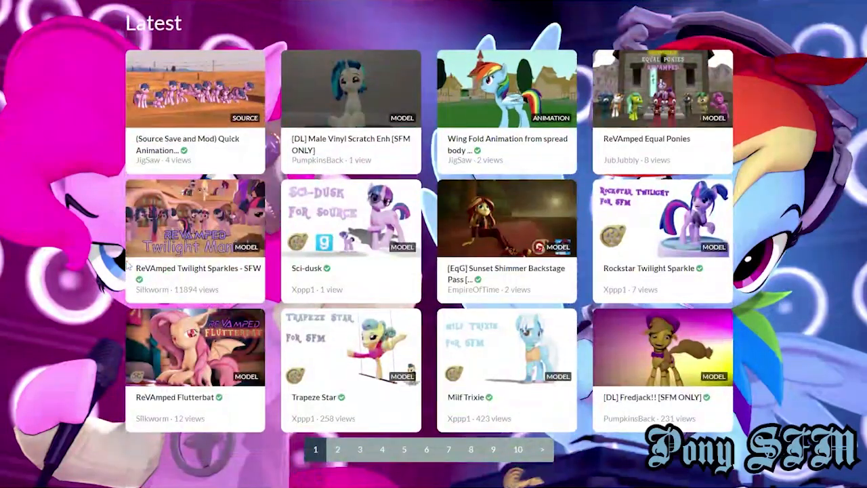
{"action": "scroll", "coordinate": [126, 263], "scroll_direction": "down", "scroll_amount": 1}
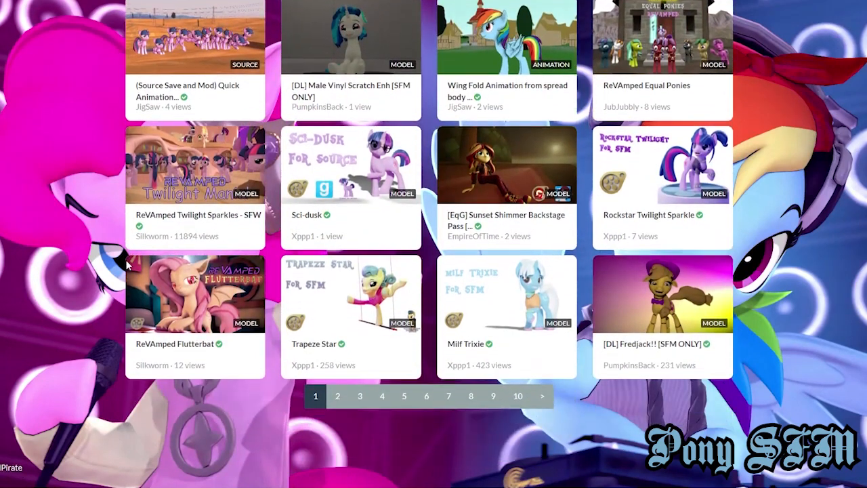
{"action": "scroll", "coordinate": [493, 86], "scroll_direction": "up", "scroll_amount": 7}
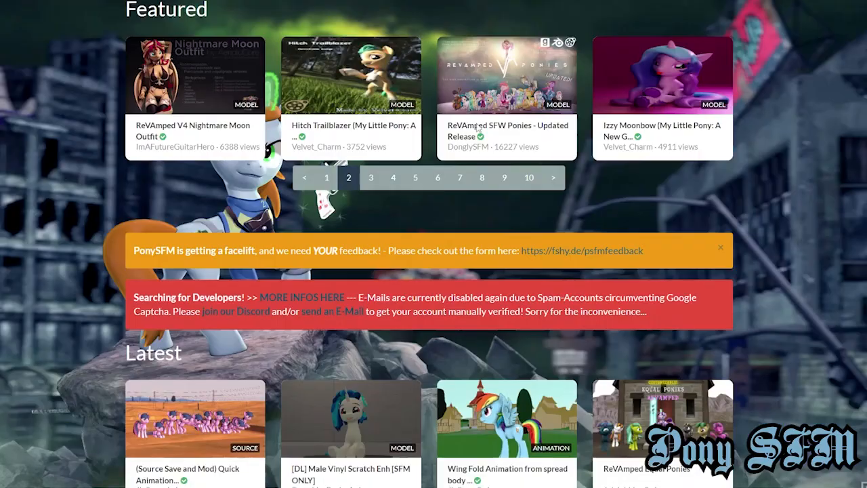
{"action": "left_click", "coordinate": [493, 86]}
{"action": "scroll", "coordinate": [276, 376], "scroll_direction": "down", "scroll_amount": 2}
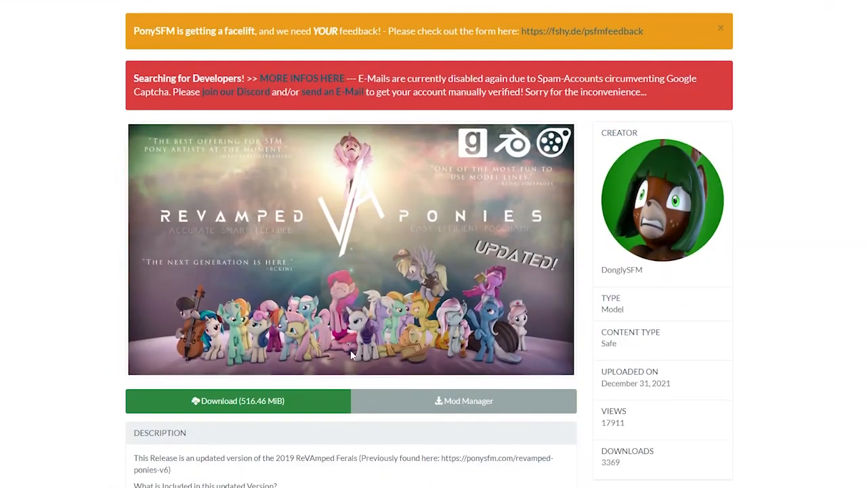
{"action": "scroll", "coordinate": [318, 305], "scroll_direction": "down", "scroll_amount": 3}
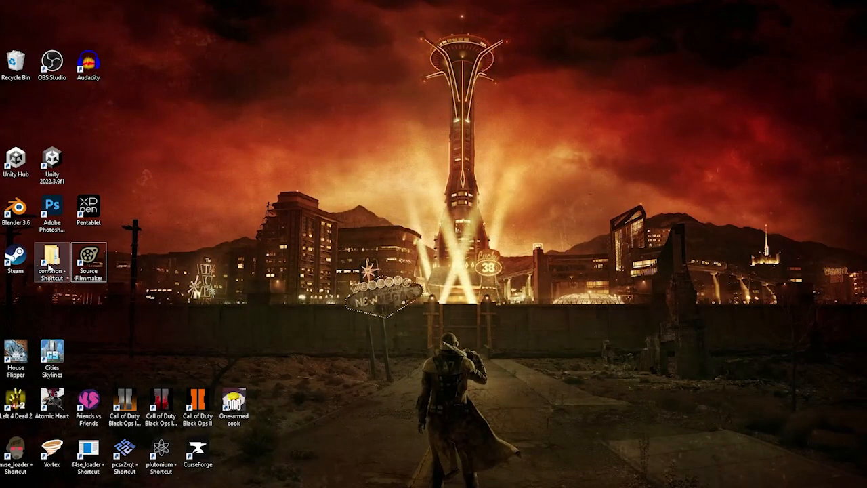
Open the steamapps folder inside Program Files (x86)\Steam on Local Disk (C:)
{"action": "double_click", "coordinate": [51, 261]}
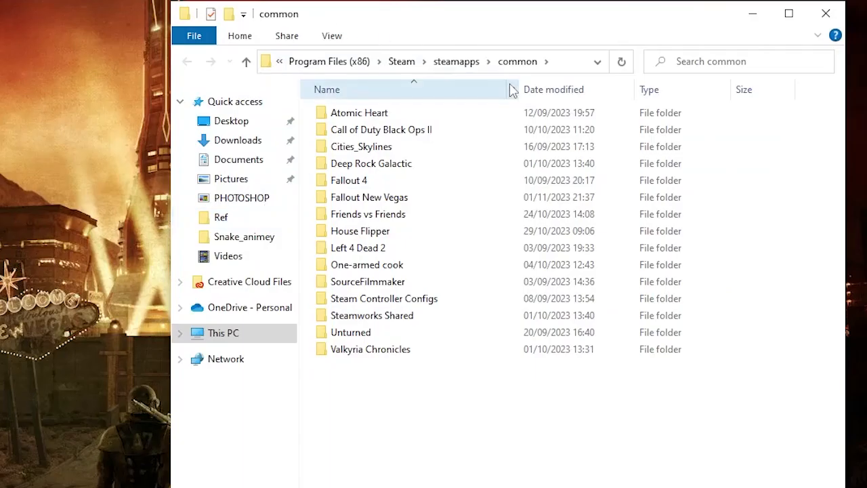
{"action": "left_click", "coordinate": [223, 332]}
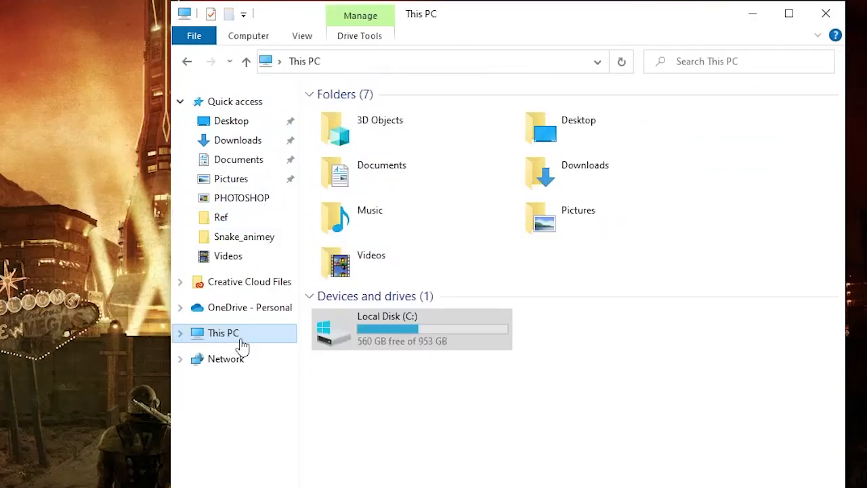
{"action": "double_click", "coordinate": [362, 335]}
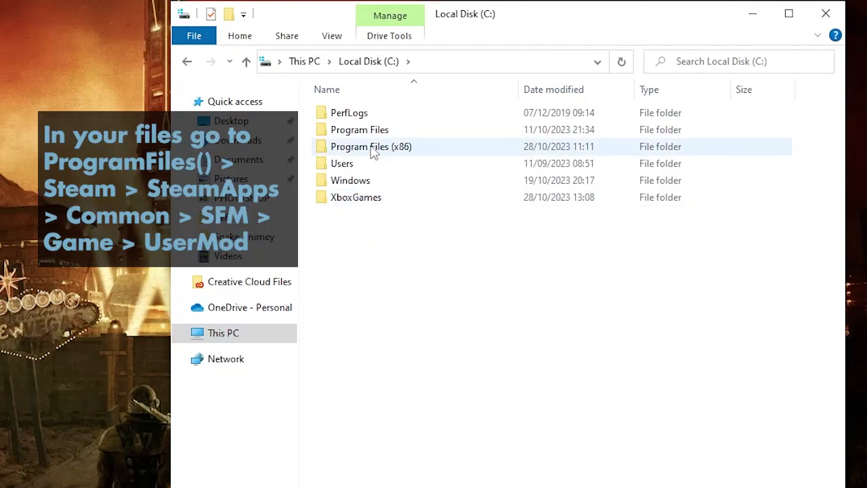
{"action": "double_click", "coordinate": [374, 148]}
{"action": "scroll", "coordinate": [392, 348], "scroll_direction": "down", "scroll_amount": 3}
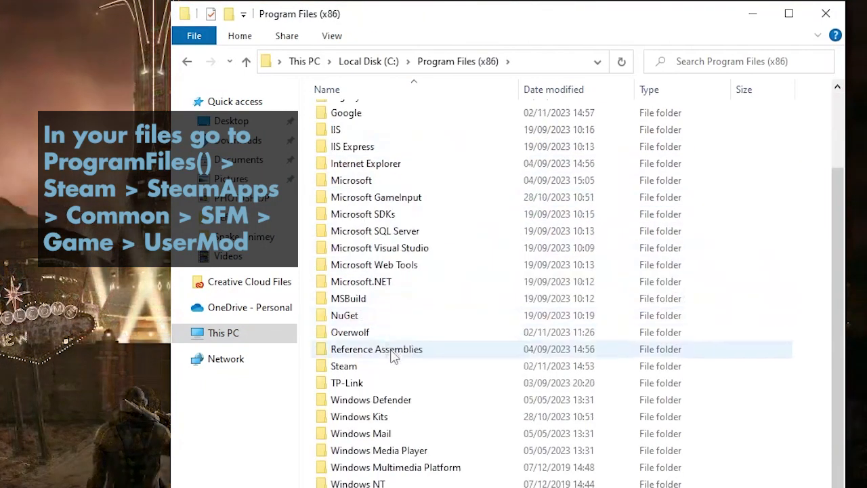
{"action": "double_click", "coordinate": [366, 349]}
{"action": "scroll", "coordinate": [407, 258], "scroll_direction": "down", "scroll_amount": 2}
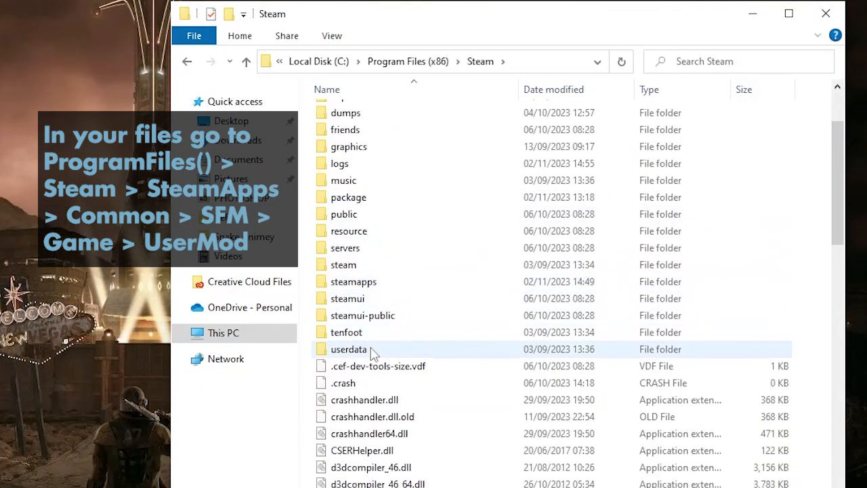
{"action": "double_click", "coordinate": [381, 283]}
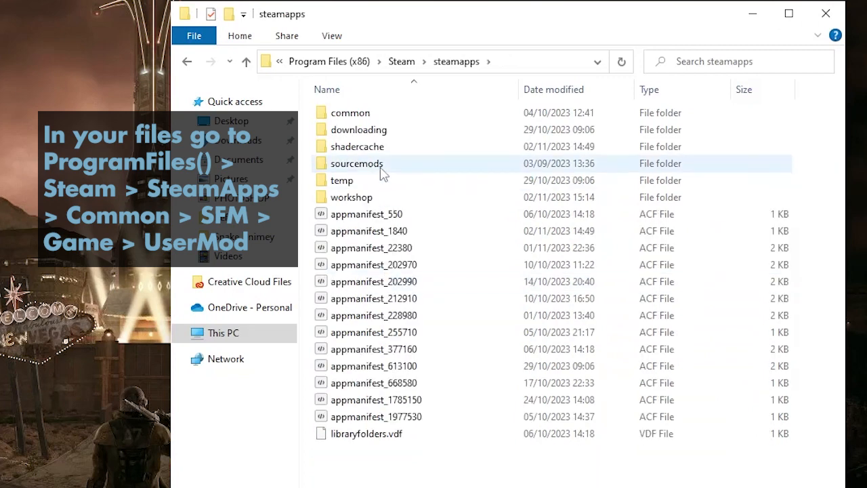
Open the usermod folder inside common\SourceFilmmaker\game
{"action": "double_click", "coordinate": [373, 115]}
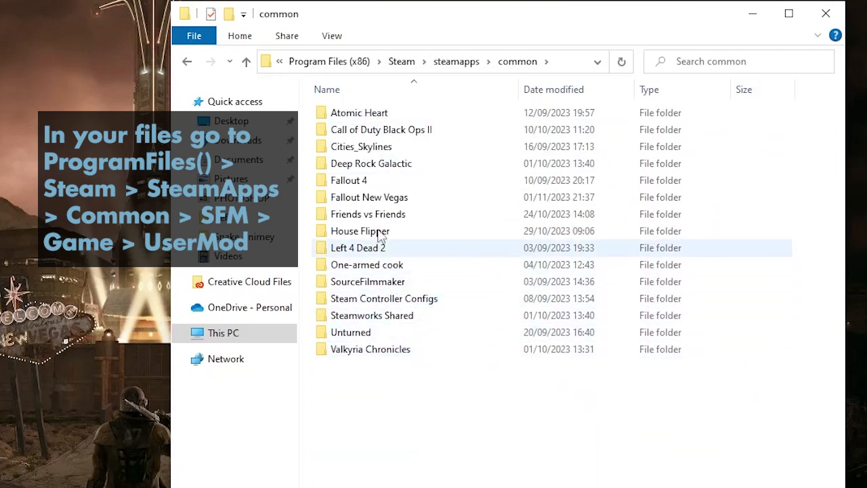
{"action": "double_click", "coordinate": [372, 282]}
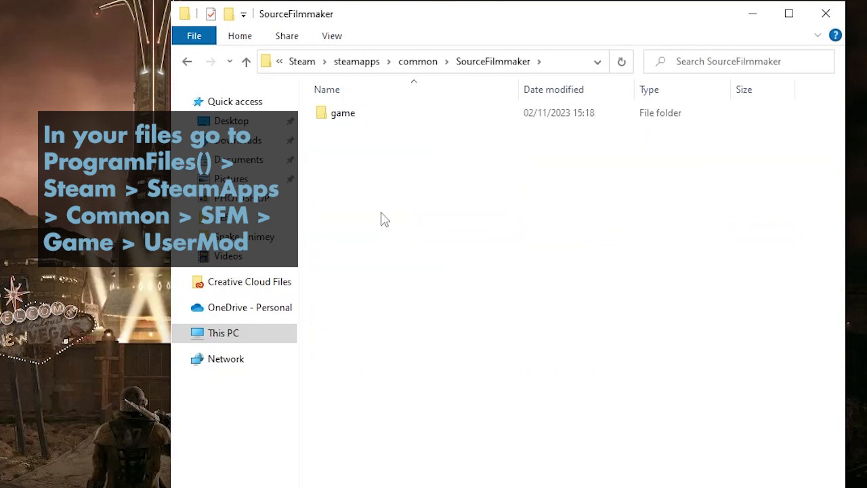
{"action": "double_click", "coordinate": [353, 117]}
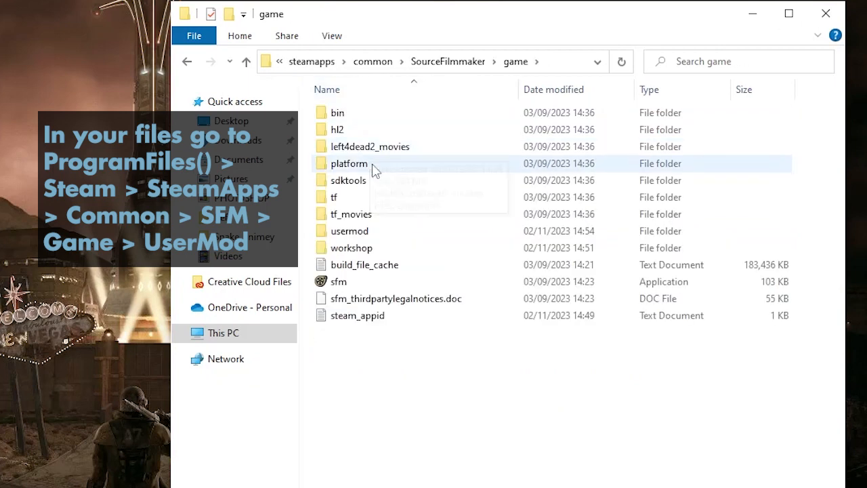
{"action": "double_click", "coordinate": [377, 234]}
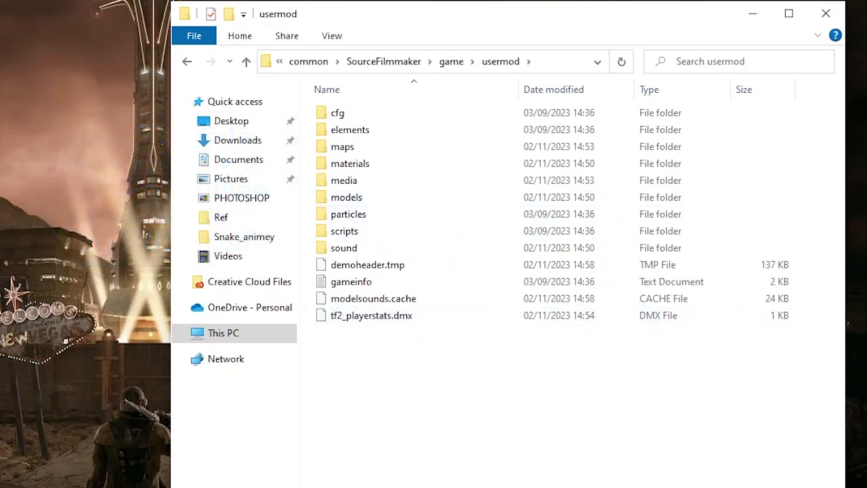
Go back up to the steamapps folder, view the shortcut options for the common folder, and return to usermod
{"action": "left_click", "coordinate": [248, 63]}
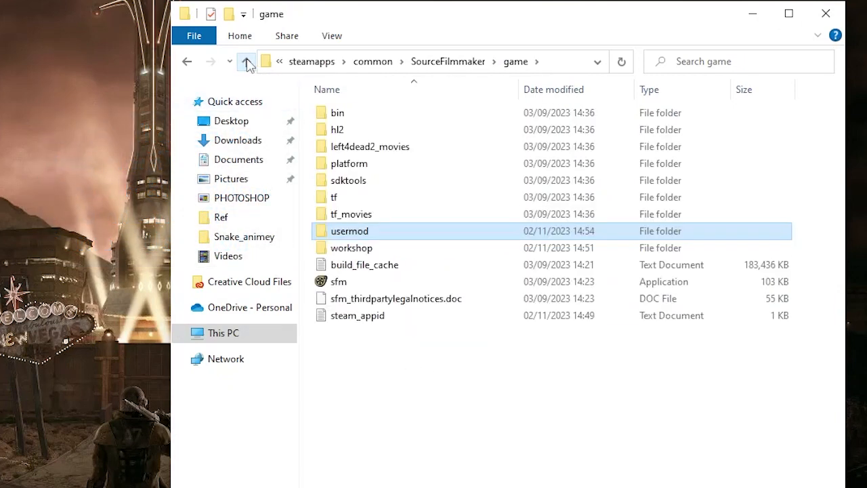
{"action": "left_click", "coordinate": [248, 63]}
{"action": "left_click", "coordinate": [248, 63]}
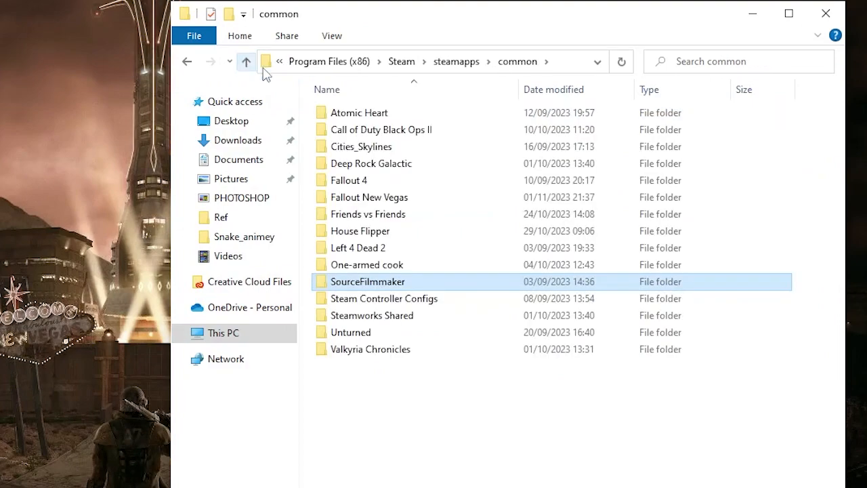
{"action": "left_click", "coordinate": [245, 61]}
{"action": "right_click", "coordinate": [397, 114]}
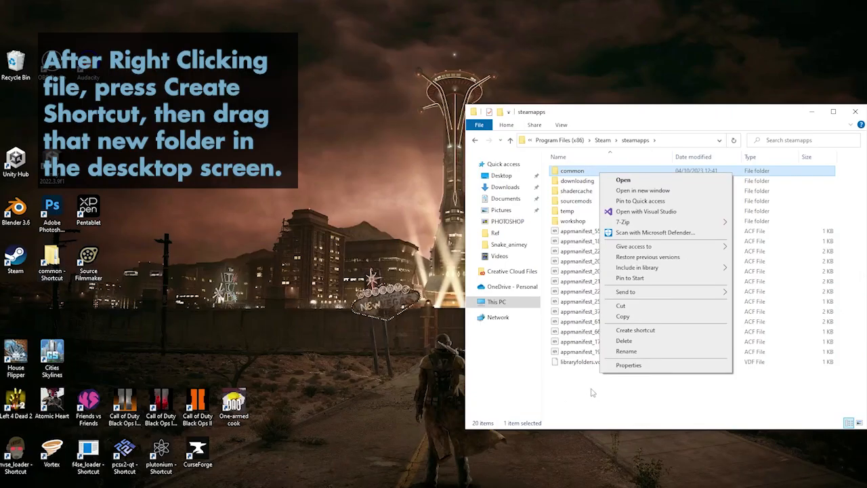
{"action": "left_click", "coordinate": [593, 392]}
{"action": "double_click", "coordinate": [572, 171]}
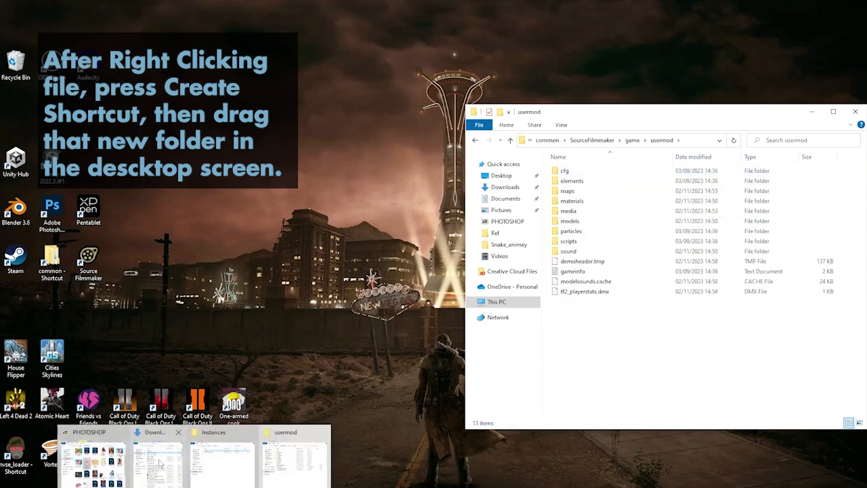
Place the Downloads folder window beside usermod and open the revamped-sfw-ponies-updated-release-rev-0 archive in 7-Zip
{"action": "left_click", "coordinate": [158, 450]}
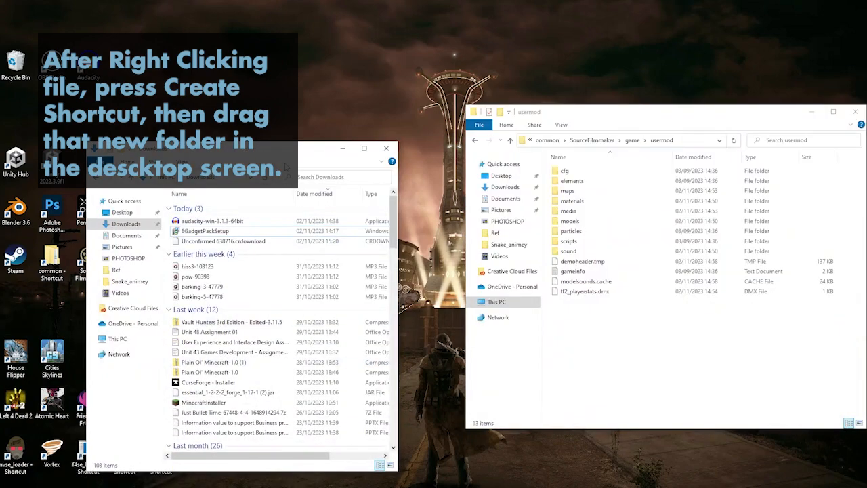
{"action": "left_click_drag", "start_coordinate": [298, 153], "coordinate": [351, 119]}
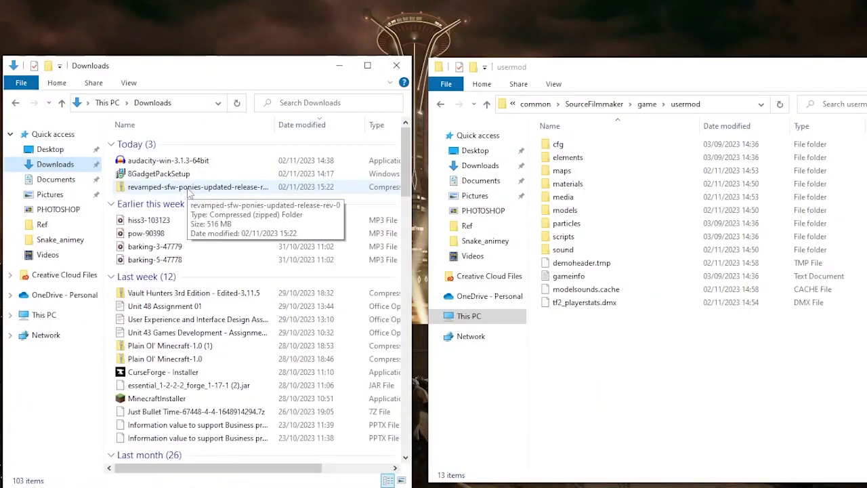
{"action": "right_click", "coordinate": [190, 193]}
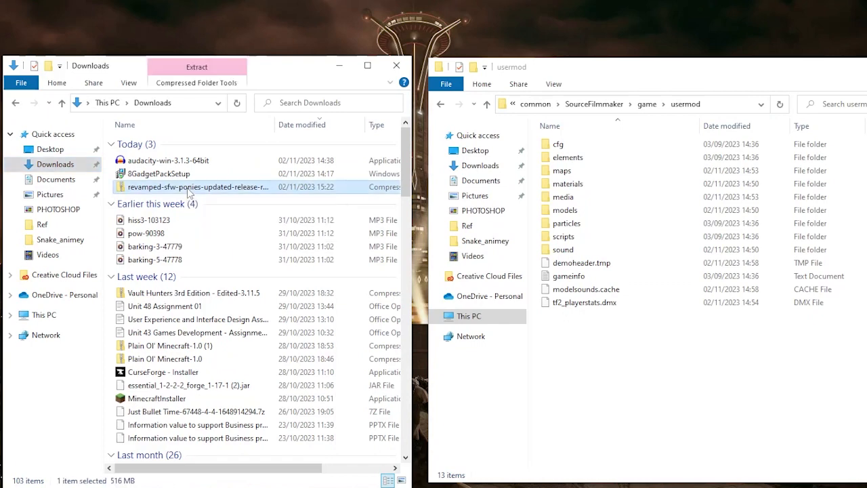
{"action": "mouse_move", "coordinate": [287, 262]}
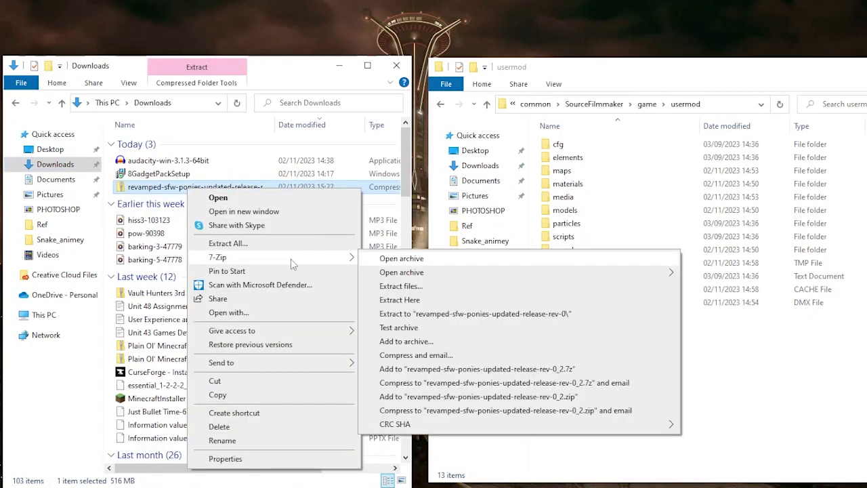
{"action": "left_click", "coordinate": [400, 259]}
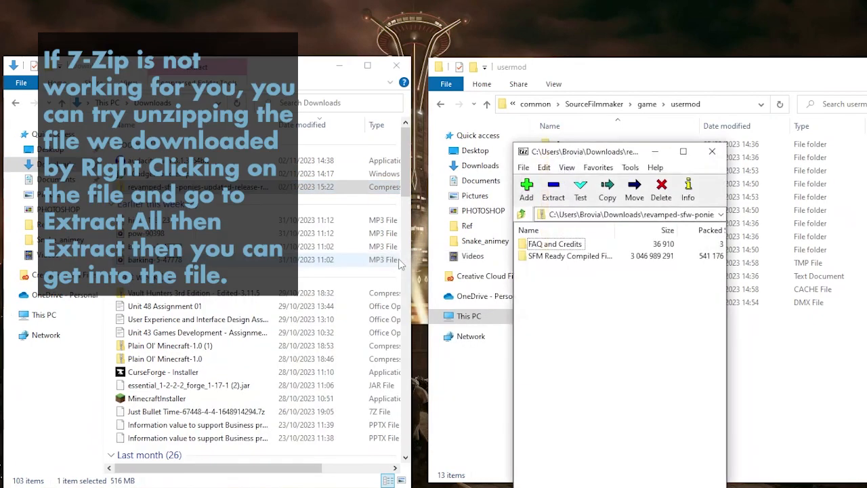
Open the SFM Ready Compiled Files folder inside the archive
{"action": "left_click", "coordinate": [550, 247]}
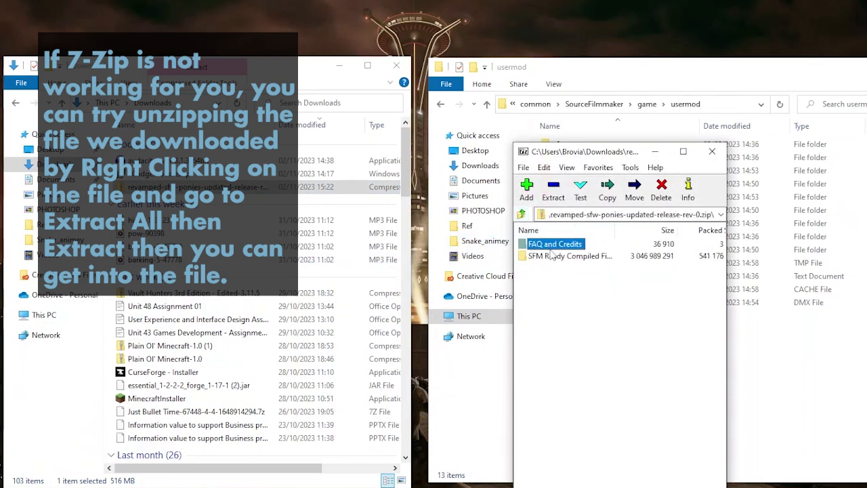
{"action": "double_click", "coordinate": [553, 257]}
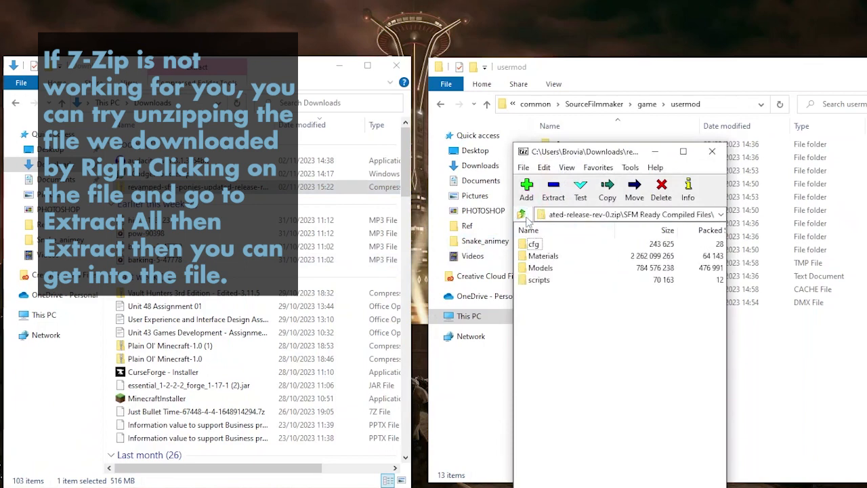
{"action": "left_click", "coordinate": [522, 214]}
{"action": "left_click", "coordinate": [550, 246]}
{"action": "double_click", "coordinate": [558, 258]}
Place the archive window beside usermod and copy the cfg, Materials, Models and scripts folders into the usermod folder
{"action": "left_click_drag", "start_coordinate": [629, 152], "coordinate": [320, 77]}
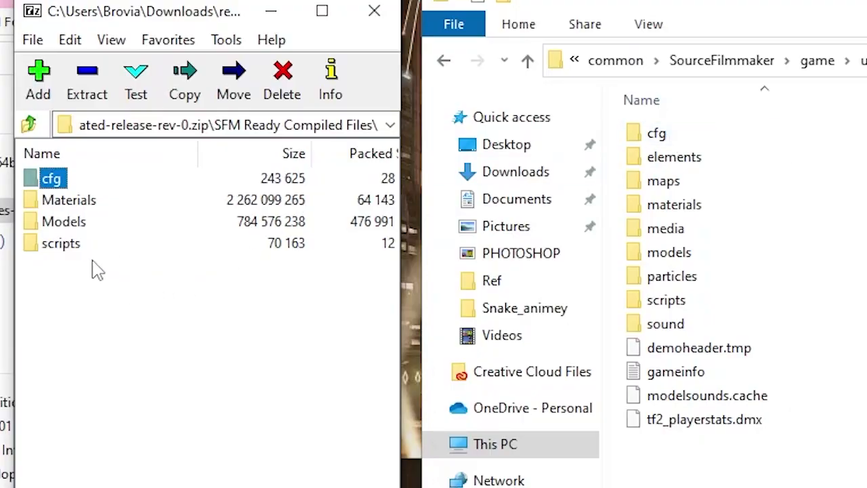
{"action": "left_click_drag", "start_coordinate": [91, 259], "coordinate": [161, 247]}
{"action": "left_click_drag", "start_coordinate": [737, 482], "coordinate": [736, 483]}
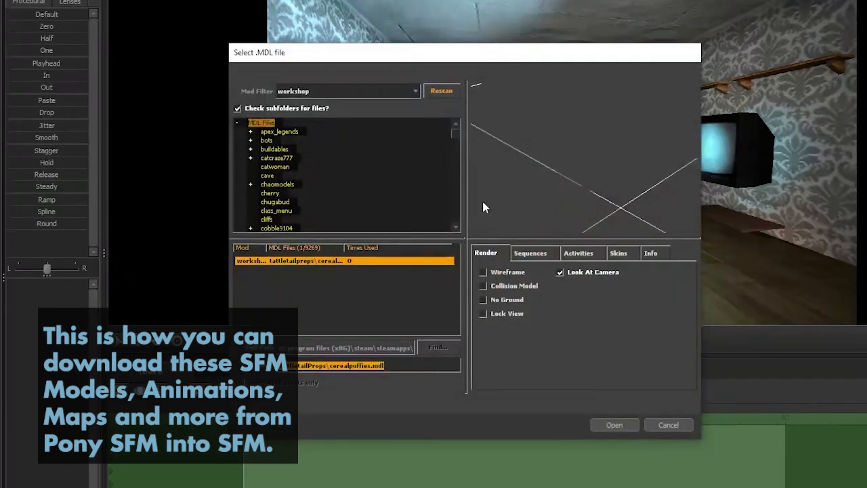
In Source Filmmaker's model selection dialog, set the Mod Filter to usermod
{"action": "left_click", "coordinate": [381, 91]}
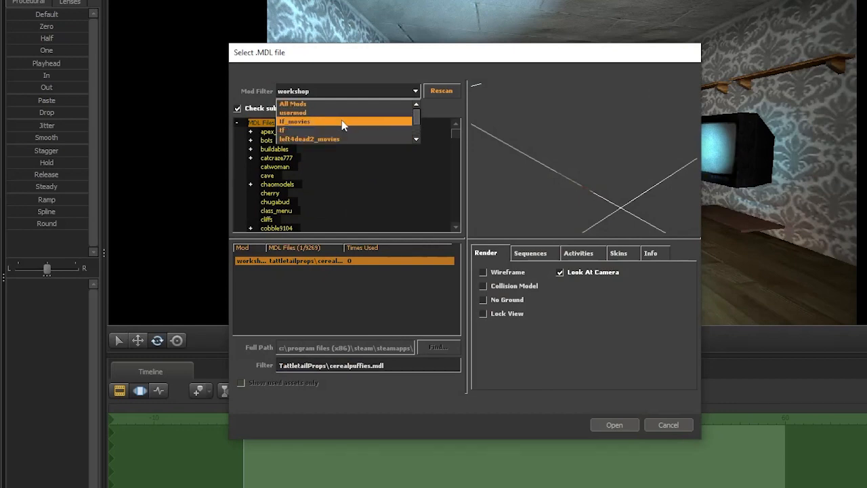
{"action": "scroll", "coordinate": [341, 120], "scroll_direction": "up", "scroll_amount": 1}
{"action": "left_click", "coordinate": [342, 113]}
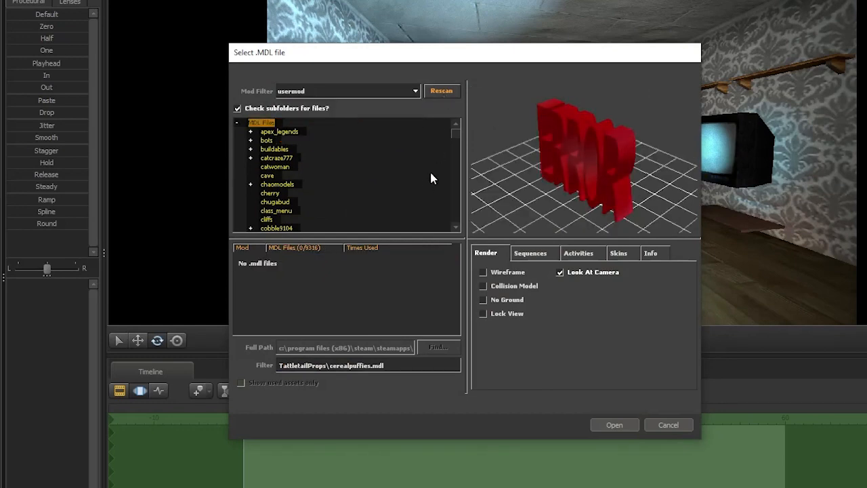
Clear the cereal box path from the model dialog's Filter text
{"action": "left_click", "coordinate": [397, 367]}
{"action": "key", "text": "BackSpace"}
{"action": "key", "text": "BackSpace"}
{"action": "key", "text": "BackSpace"}
{"action": "key", "text": "BackSpace"}
{"action": "key", "text": "BackSpace"}
{"action": "key", "text": "BackSpace"}
{"action": "key", "text": "BackSpace"}
{"action": "key", "text": "BackSpace"}
{"action": "key", "text": "BackSpace"}
{"action": "key", "text": "BackSpace"}
{"action": "key", "text": "BackSpace"}
{"action": "key", "text": "BackSpace"}
{"action": "key", "text": "BackSpace"}
{"action": "key", "text": "BackSpace"}
{"action": "key", "text": "BackSpace"}
{"action": "key", "text": "BackSpace"}
{"action": "key", "text": "BackSpace"}
{"action": "key", "text": "BackSpace"}
{"action": "key", "text": "BackSpace"}
{"action": "key", "text": "BackSpace"}
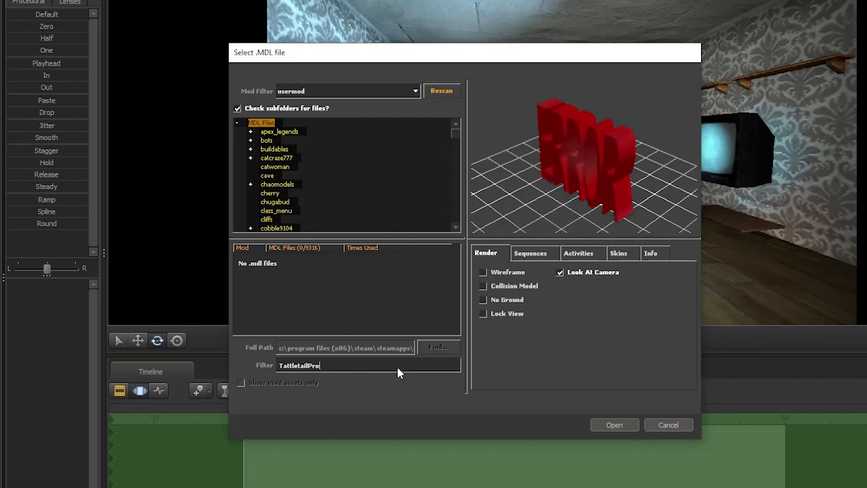
Browse the usermod model list and preview the pony models in the revamped_ponies folder
{"action": "scroll", "coordinate": [323, 319], "scroll_direction": "down", "scroll_amount": 3}
{"action": "left_click", "coordinate": [323, 296]}
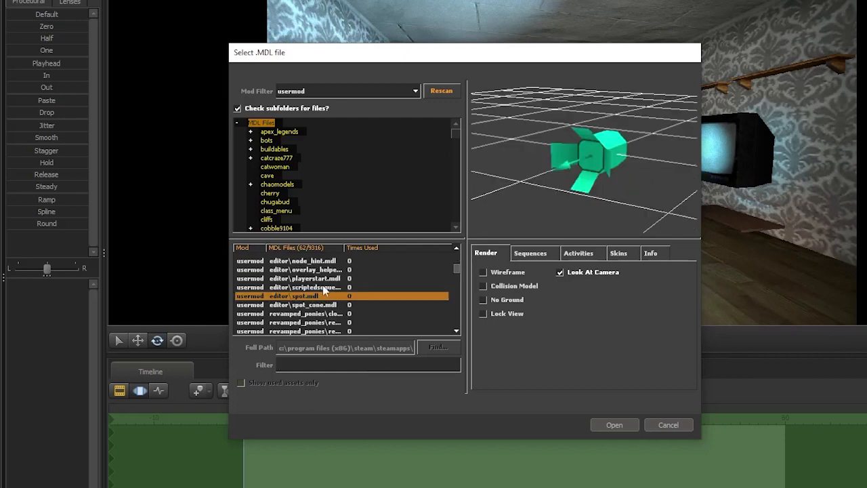
{"action": "left_click", "coordinate": [301, 322]}
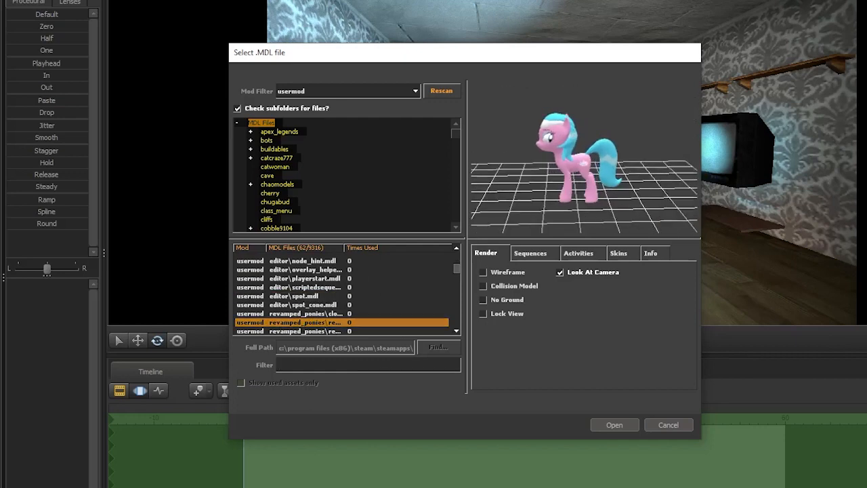
{"action": "scroll", "coordinate": [283, 290], "scroll_direction": "down", "scroll_amount": 2}
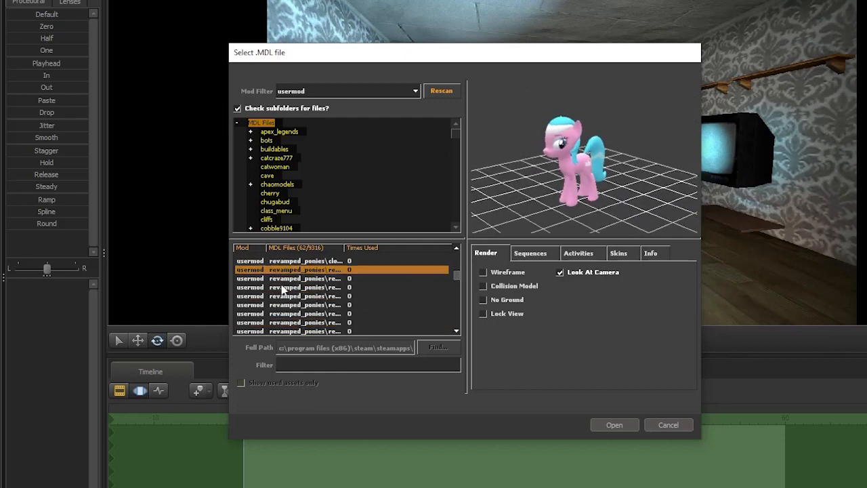
{"action": "left_click", "coordinate": [303, 296]}
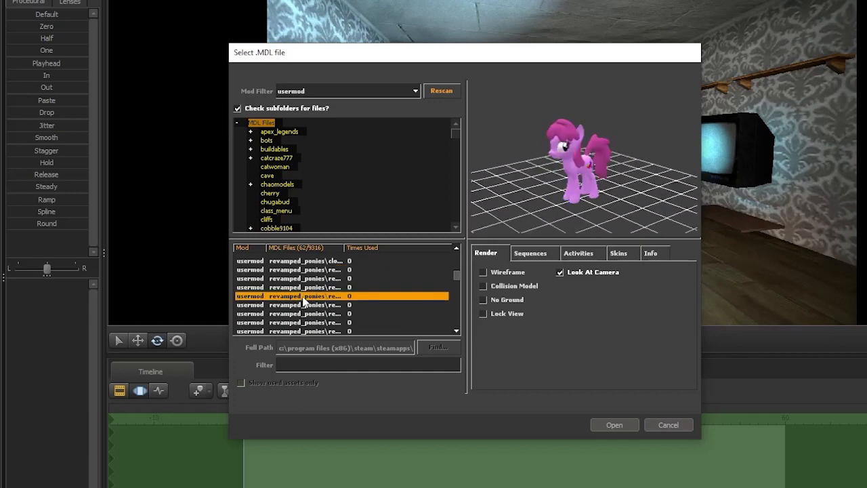
{"action": "left_click", "coordinate": [331, 305]}
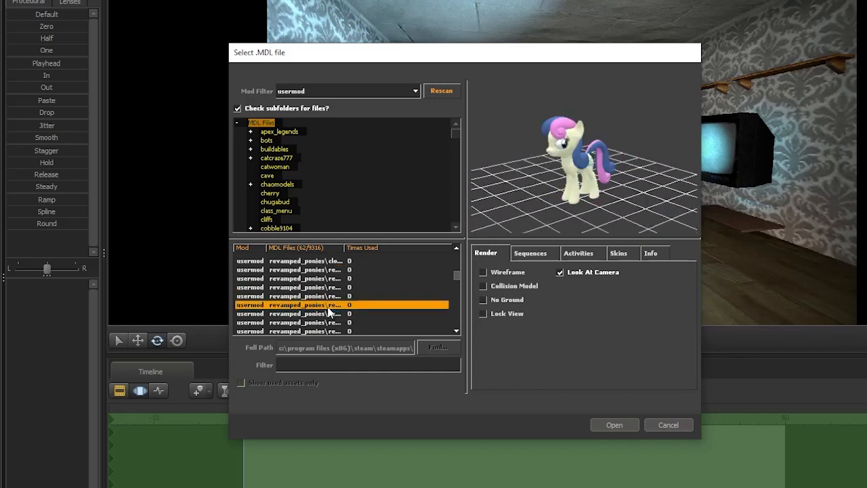
{"action": "key", "text": "Down"}
{"action": "key", "text": "Down"}
{"action": "key", "text": "Down"}
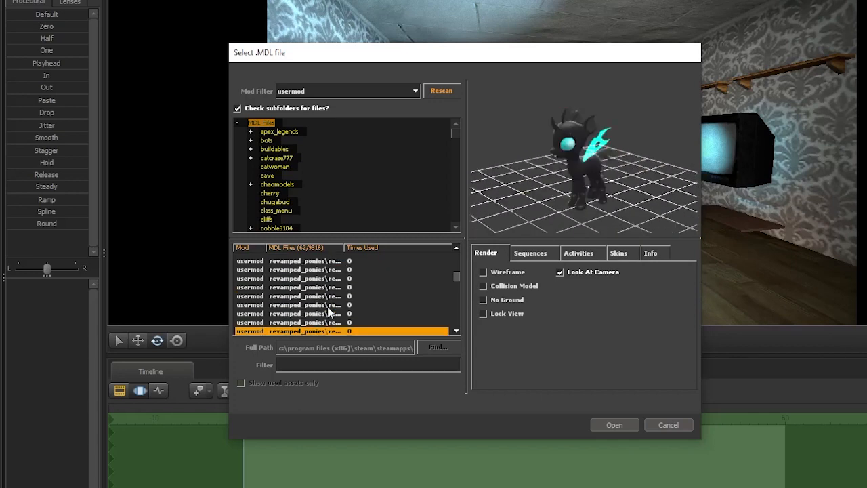
{"action": "key", "text": "Up"}
{"action": "key", "text": "Up"}
{"action": "key", "text": "Up"}
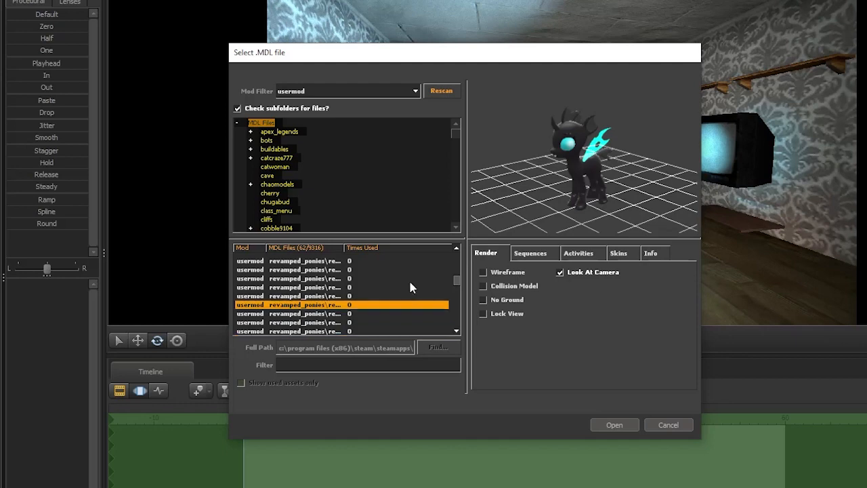
{"action": "key", "text": "Down"}
{"action": "key", "text": "Down"}
{"action": "key", "text": "Down"}
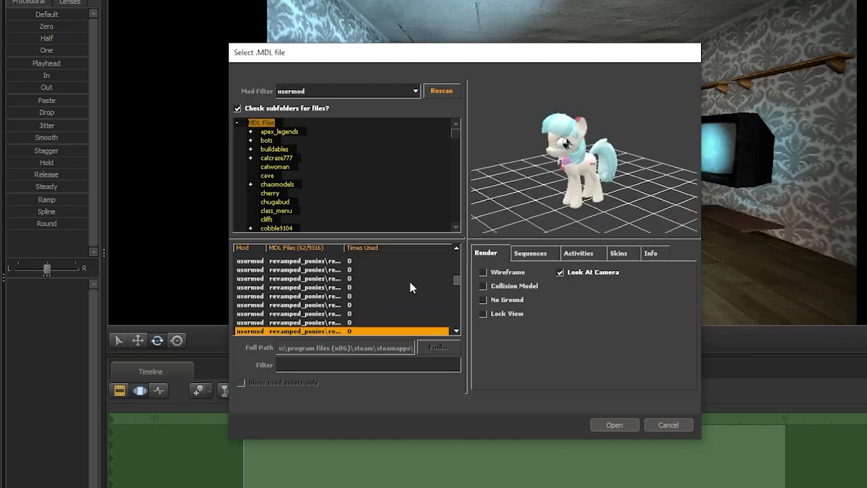
{"action": "scroll", "coordinate": [328, 308], "scroll_direction": "down", "scroll_amount": 3}
{"action": "scroll", "coordinate": [326, 305], "scroll_direction": "up", "scroll_amount": 1}
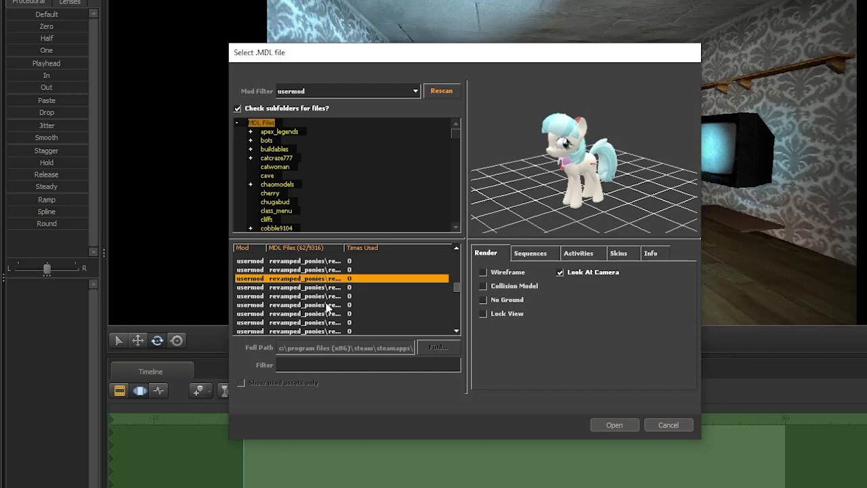
Choose the revamped Pinkamena model, preview its skins skin0 to skin2, and load it into the scene
{"action": "left_click", "coordinate": [313, 288]}
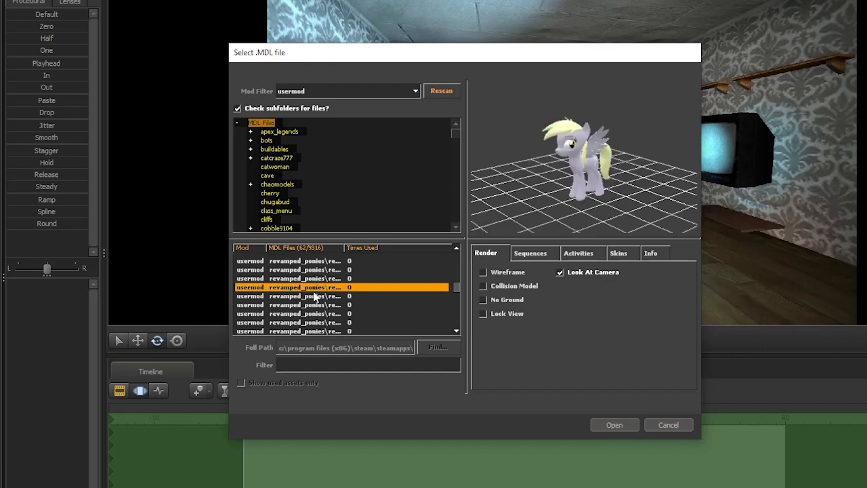
{"action": "key", "text": "Down"}
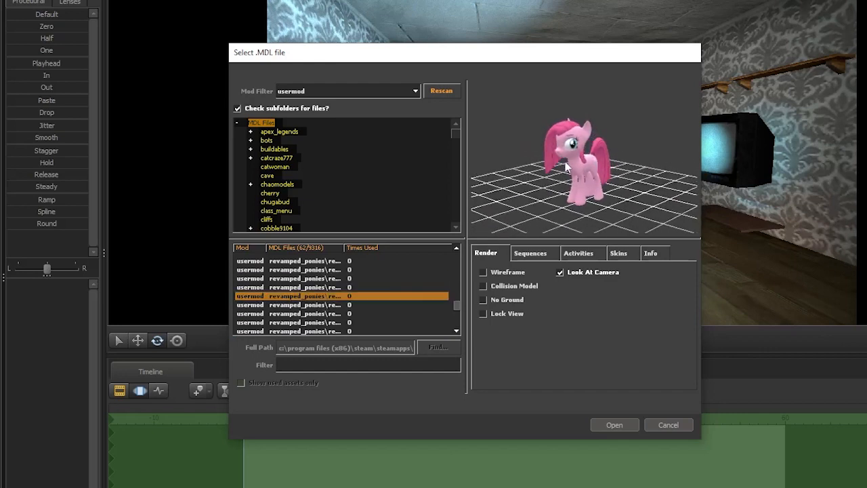
{"action": "left_click", "coordinate": [618, 253]}
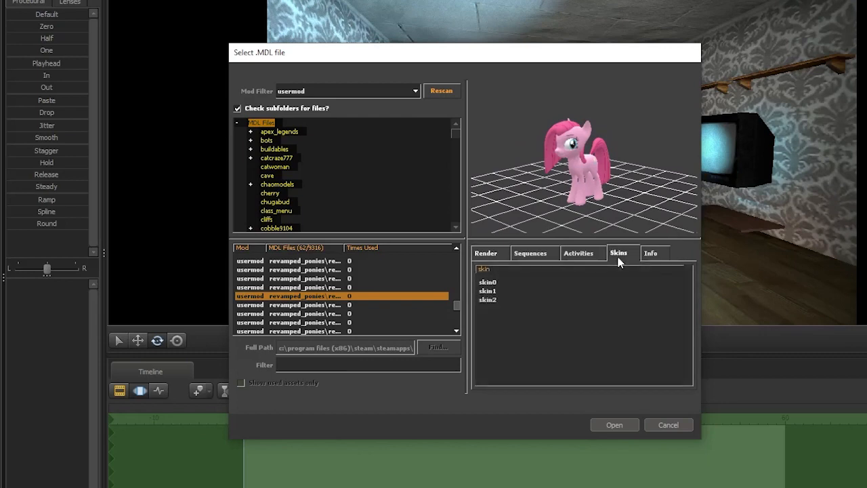
{"action": "left_click", "coordinate": [509, 283]}
{"action": "key", "text": "Down"}
{"action": "key", "text": "Down"}
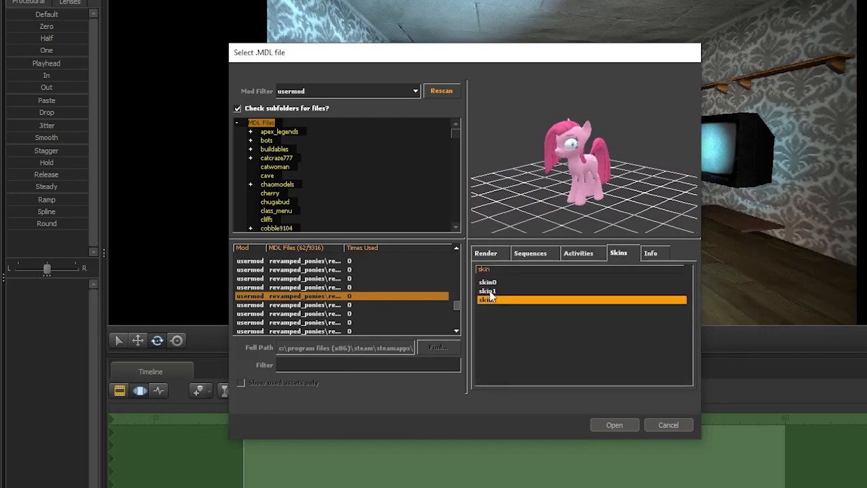
{"action": "key", "text": "Up"}
{"action": "key", "text": "Up"}
{"action": "left_click", "coordinate": [620, 424]}
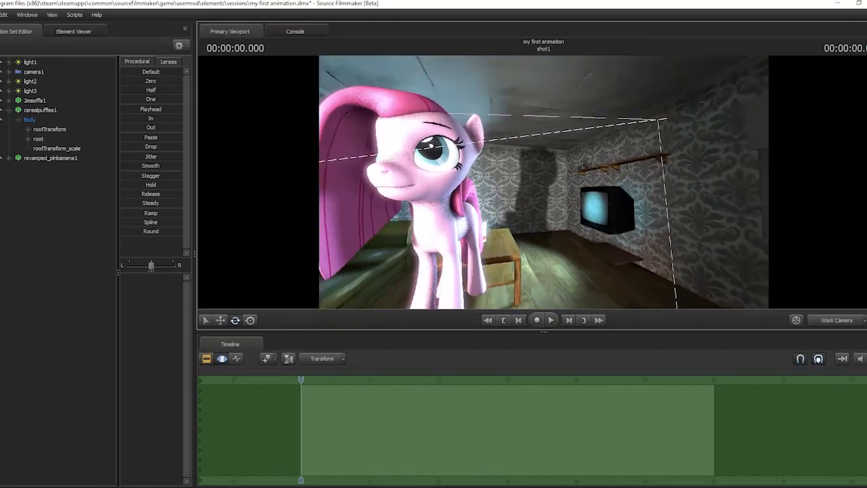
Look through revamped_pinkamena1's Face Control group and select rootTransform in its Body group
{"action": "left_click_drag", "start_coordinate": [544, 220], "coordinate": [629, 221], "text": "alt"}
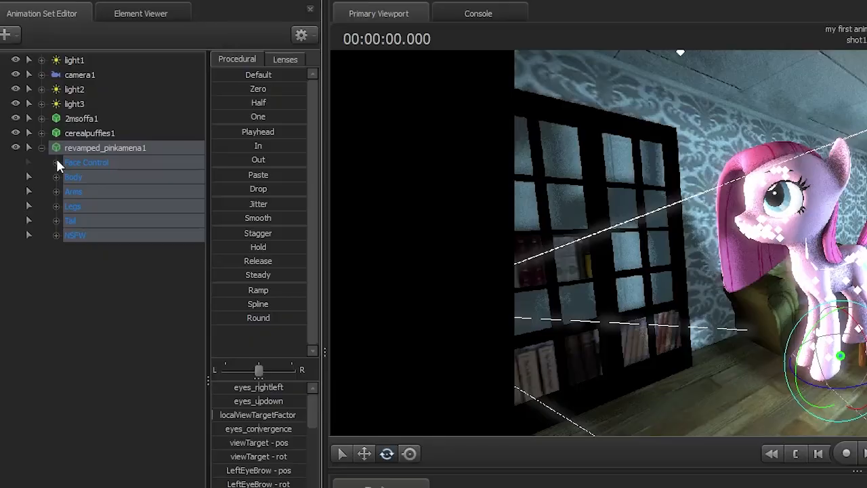
{"action": "left_click", "coordinate": [56, 163]}
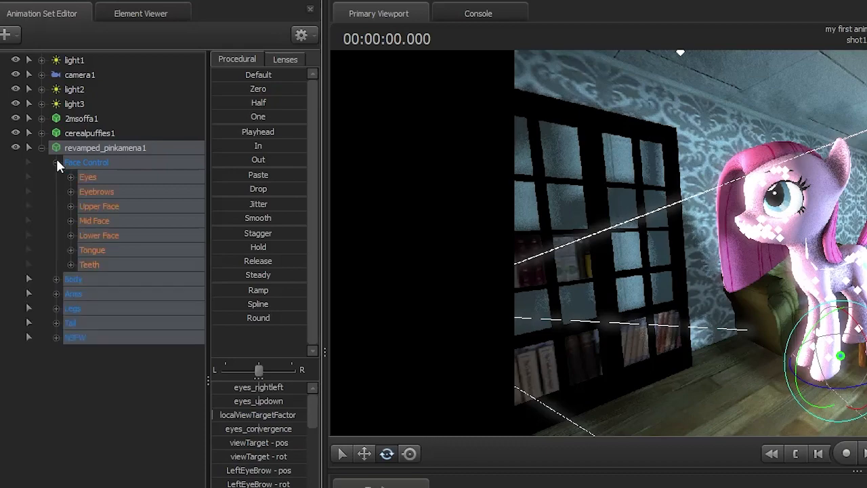
{"action": "left_click", "coordinate": [56, 162]}
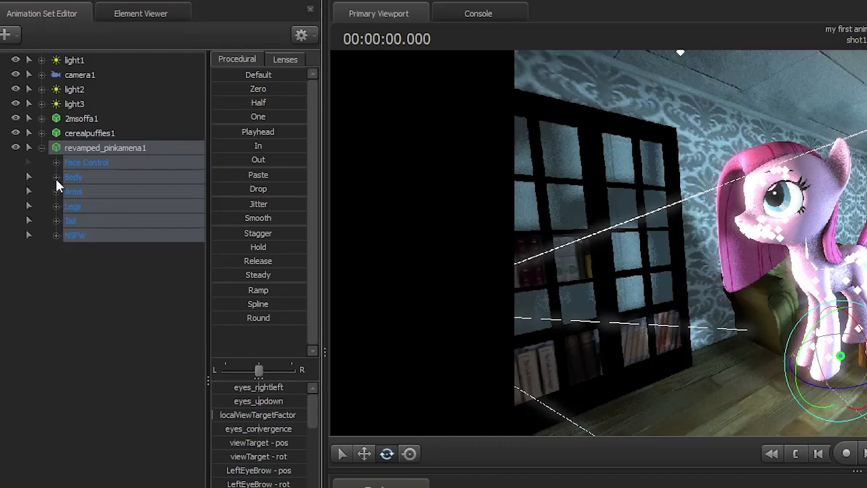
{"action": "left_click", "coordinate": [57, 177]}
{"action": "left_click", "coordinate": [111, 192]}
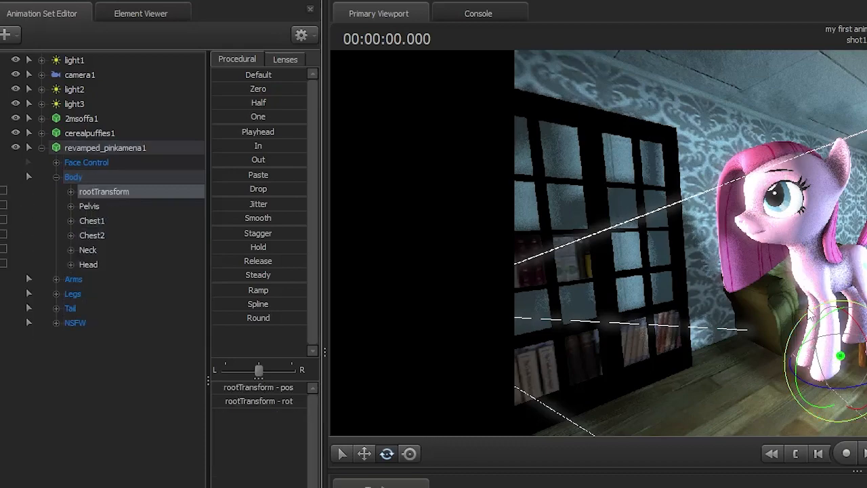
Try the select, move, rotate and screen manipulators on Pinkamena's rootTransform, ending on the move manipulator
{"action": "left_click_drag", "start_coordinate": [810, 315], "coordinate": [730, 269], "text": "alt"}
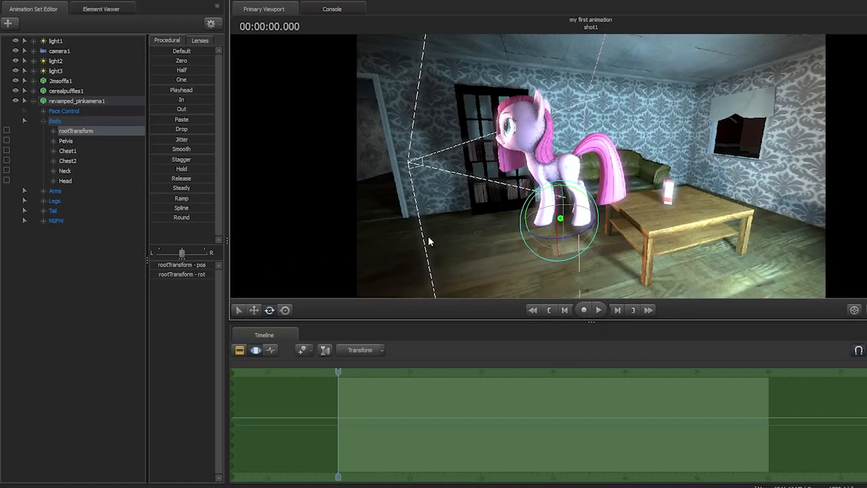
{"action": "key", "text": "q"}
{"action": "key", "text": "w"}
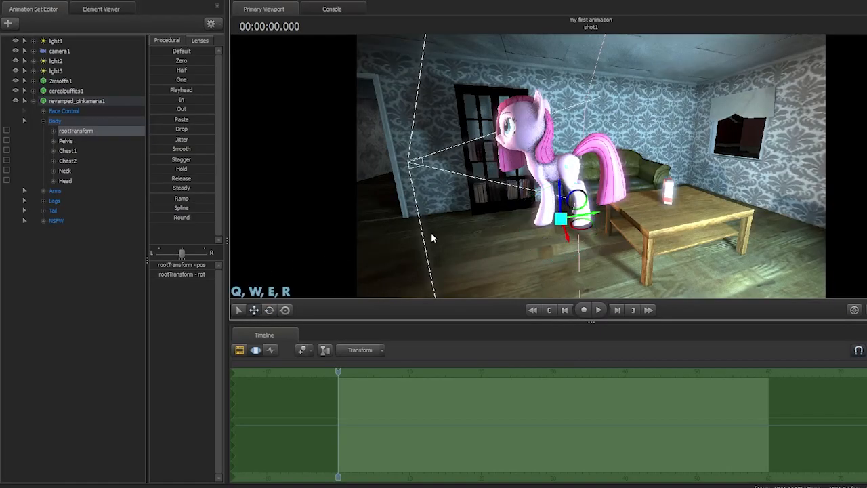
{"action": "key", "text": "e"}
{"action": "key", "text": "r"}
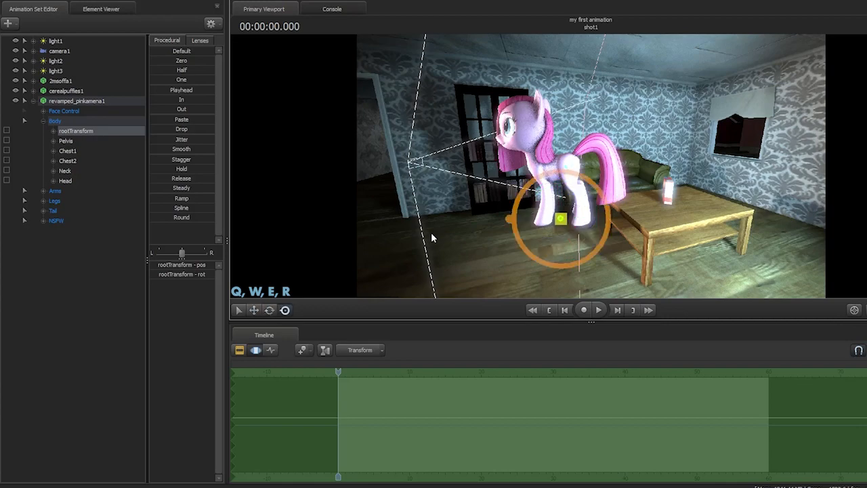
{"action": "key", "text": "e"}
{"action": "key", "text": "w"}
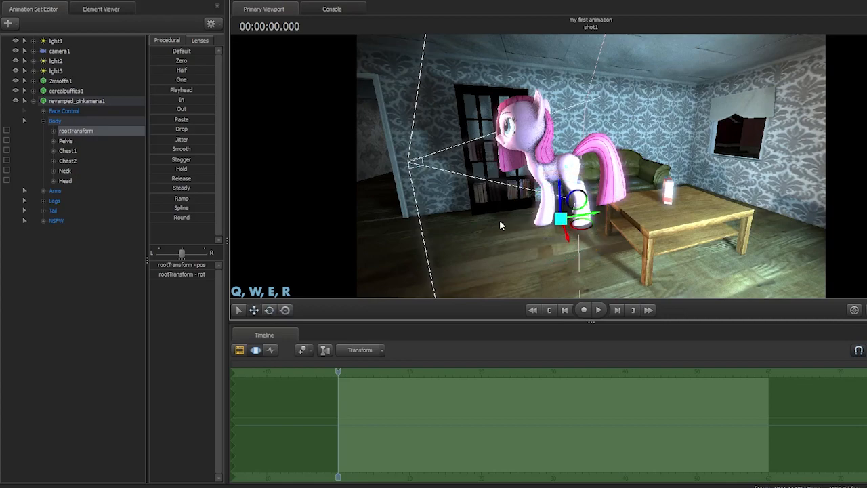
Move Pinkamena by her rootTransform to the floor between the coffee table and the sofa
{"action": "left_click_drag", "start_coordinate": [499, 221], "coordinate": [577, 168]}
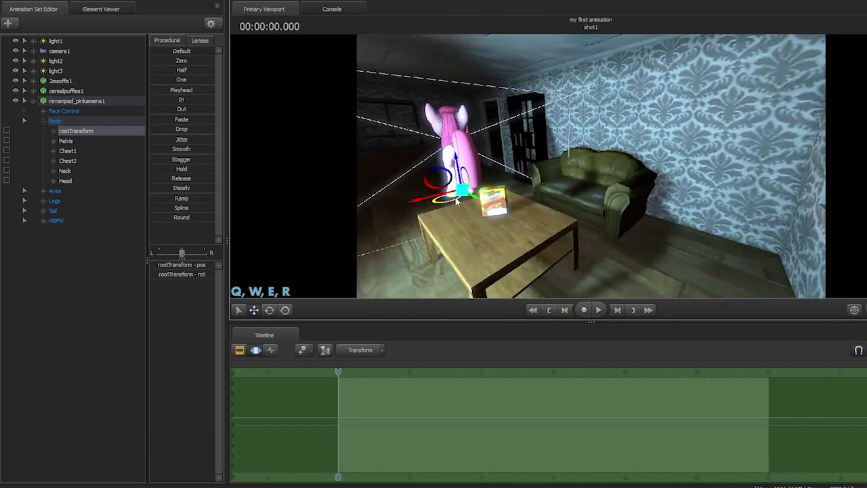
{"action": "left_click_drag", "start_coordinate": [458, 202], "coordinate": [552, 215]}
{"action": "key", "text": "e"}
{"action": "key", "text": "r"}
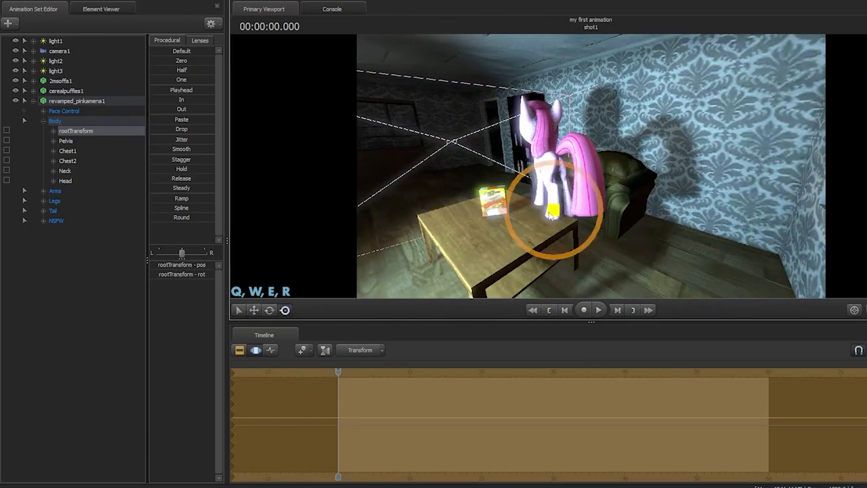
{"action": "key", "text": "w"}
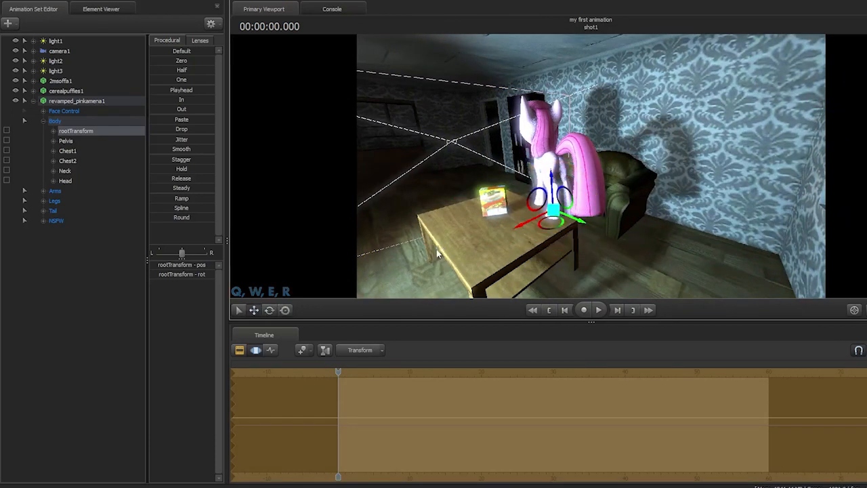
Rotate Pinkamena by her rootTransform and seat her on the sofa facing the coffee table
{"action": "left_click_drag", "start_coordinate": [445, 246], "coordinate": [589, 275]}
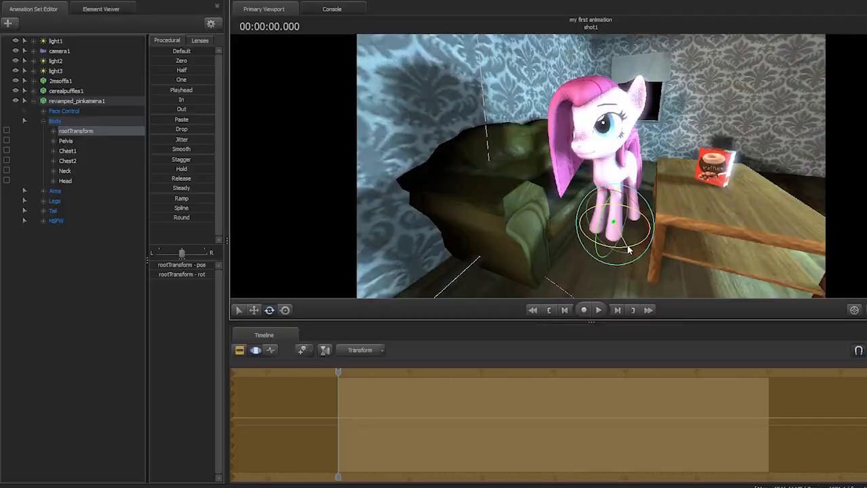
{"action": "left_click_drag", "start_coordinate": [627, 250], "coordinate": [579, 269]}
{"action": "key", "text": "r"}
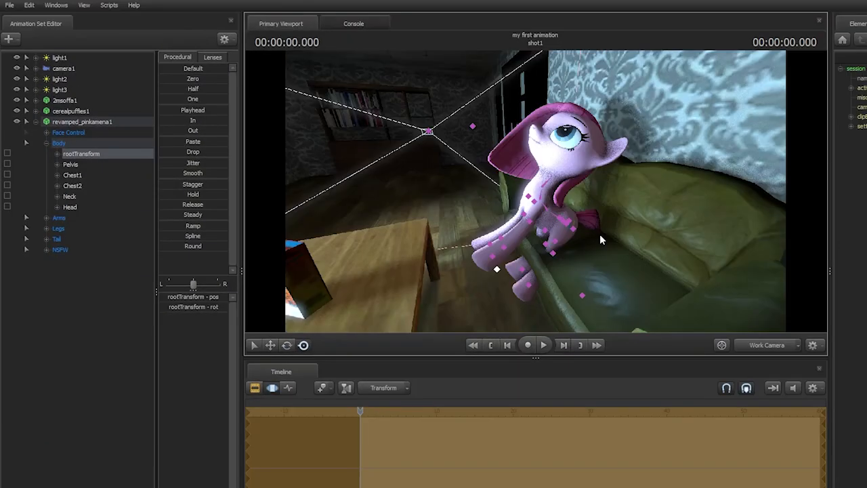
Adjust Pinkamena's left hind leg bones from thigh to foot into a seated pose, checking the shot through camera1
{"action": "left_click", "coordinate": [555, 248]}
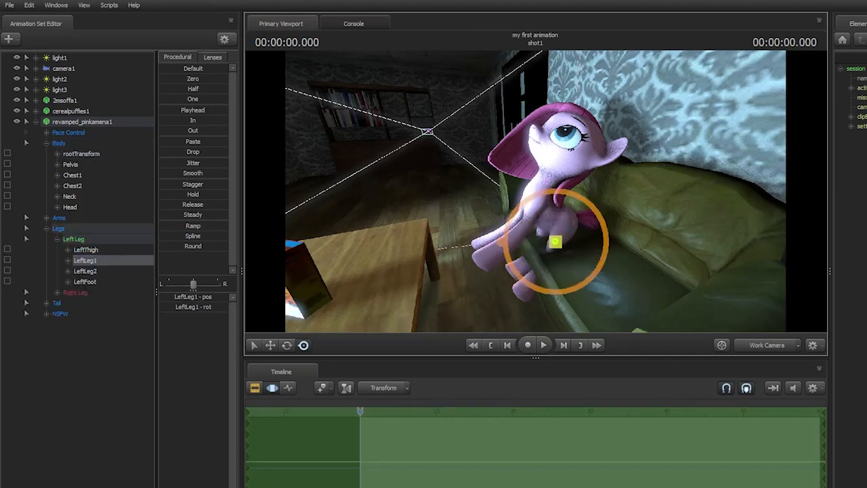
{"action": "key", "text": "w"}
{"action": "left_click_drag", "start_coordinate": [543, 205], "coordinate": [521, 208]}
{"action": "key", "text": "w"}
{"action": "mouse_move", "coordinate": [521, 208]}
{"action": "left_mouse_down"}
{"action": "mouse_move", "coordinate": [526, 200]}
{"action": "mouse_move", "coordinate": [522, 210]}
{"action": "mouse_move", "coordinate": [576, 267]}
{"action": "mouse_move", "coordinate": [548, 203]}
{"action": "mouse_move", "coordinate": [539, 230]}
{"action": "mouse_move", "coordinate": [492, 250]}
{"action": "mouse_move", "coordinate": [484, 244]}
{"action": "mouse_move", "coordinate": [494, 268]}
{"action": "mouse_move", "coordinate": [528, 224]}
{"action": "left_mouse_up"}
{"action": "key", "text": "e"}
{"action": "left_click", "coordinate": [538, 228], "text": "ctrl"}
{"action": "left_click", "coordinate": [522, 216], "text": "ctrl"}
{"action": "left_click", "coordinate": [474, 264], "text": "ctrl"}
{"action": "left_click", "coordinate": [528, 220], "text": "ctrl"}
{"action": "left_click_drag", "start_coordinate": [567, 248], "coordinate": [704, 230], "text": "alt"}
{"action": "left_click", "coordinate": [778, 348]}
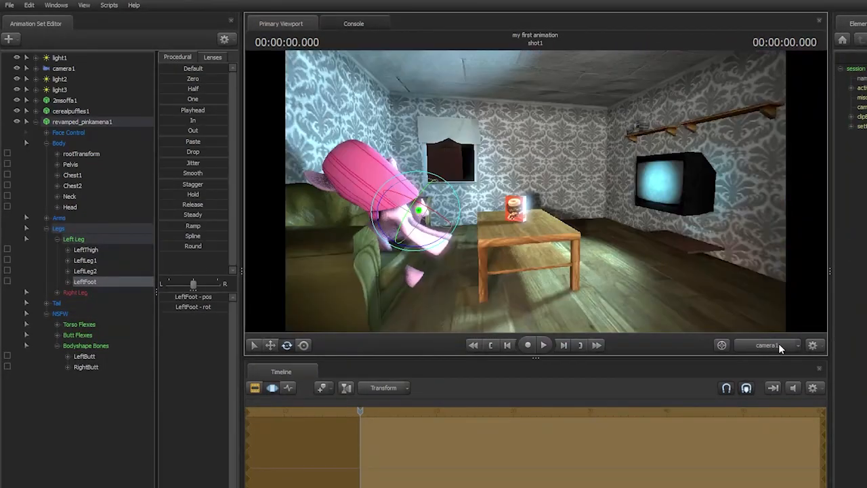
{"action": "left_click", "coordinate": [778, 349]}
Rotate the RightLeg1 and RightThigh bones to begin bending Pinkamena's right hind leg into a seated pose
{"action": "left_click", "coordinate": [585, 228], "text": "ctrl"}
{"action": "left_click", "coordinate": [581, 212], "text": "ctrl"}
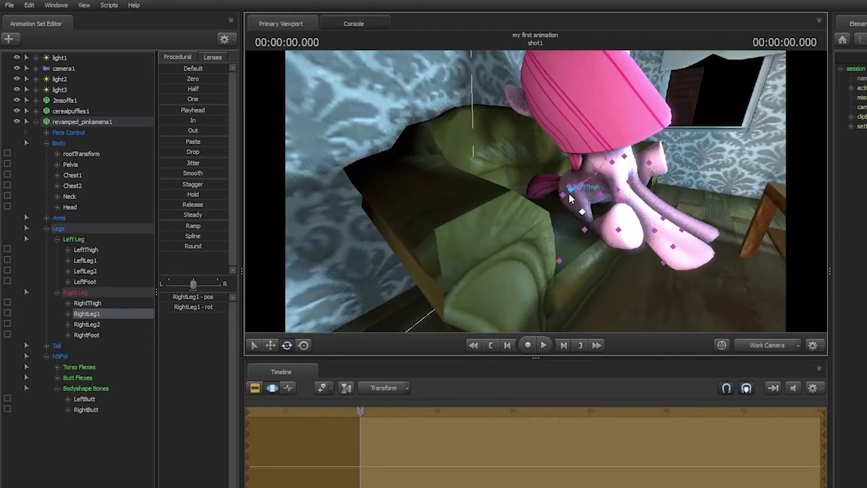
{"action": "left_click", "coordinate": [570, 189], "text": "ctrl"}
{"action": "left_click_drag", "start_coordinate": [570, 197], "coordinate": [582, 231]}
{"action": "left_click", "coordinate": [619, 209], "text": "ctrl"}
{"action": "left_click_drag", "start_coordinate": [628, 209], "coordinate": [508, 247]}
Refine the RightThigh and lower right leg bones so the right hind leg rests on the sofa seat
{"action": "left_click", "coordinate": [517, 229], "text": "ctrl"}
{"action": "left_click", "coordinate": [501, 244], "text": "ctrl"}
{"action": "left_click", "coordinate": [483, 207], "text": "ctrl"}
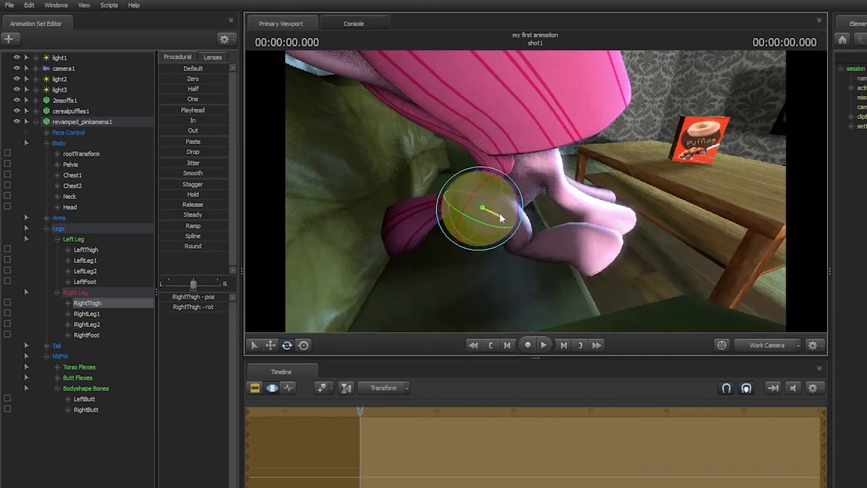
{"action": "left_click_drag", "start_coordinate": [499, 217], "coordinate": [534, 231], "text": "alt"}
{"action": "left_click", "coordinate": [550, 235], "text": "ctrl"}
{"action": "left_click", "coordinate": [524, 247], "text": "ctrl"}
{"action": "left_click", "coordinate": [551, 236], "text": "ctrl"}
{"action": "left_click_drag", "start_coordinate": [534, 232], "coordinate": [515, 200], "text": "alt"}
{"action": "left_click", "coordinate": [480, 221], "text": "ctrl"}
Select the rootTransform of both 2msoffa1 and Pinkamena and move them together closer to the coffee table
{"action": "left_click", "coordinate": [118, 157]}
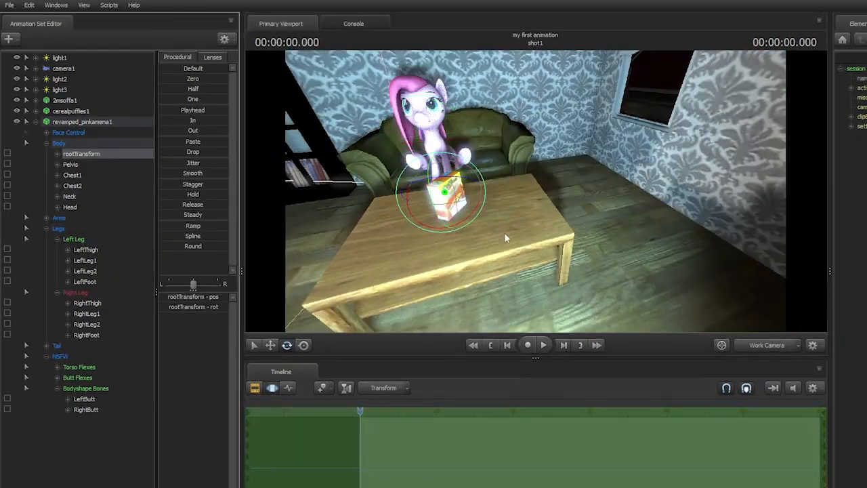
{"action": "left_click_drag", "start_coordinate": [504, 238], "coordinate": [417, 232]}
{"action": "left_click_drag", "start_coordinate": [536, 195], "coordinate": [536, 194]}
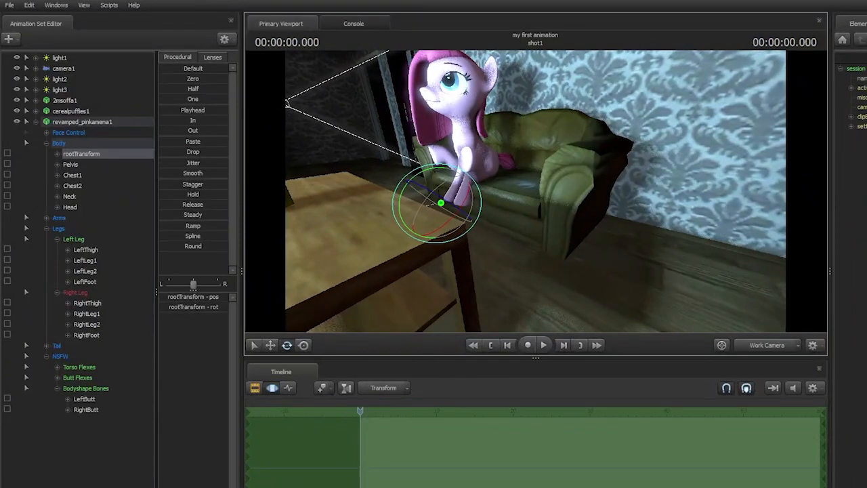
{"action": "left_click", "coordinate": [35, 101]}
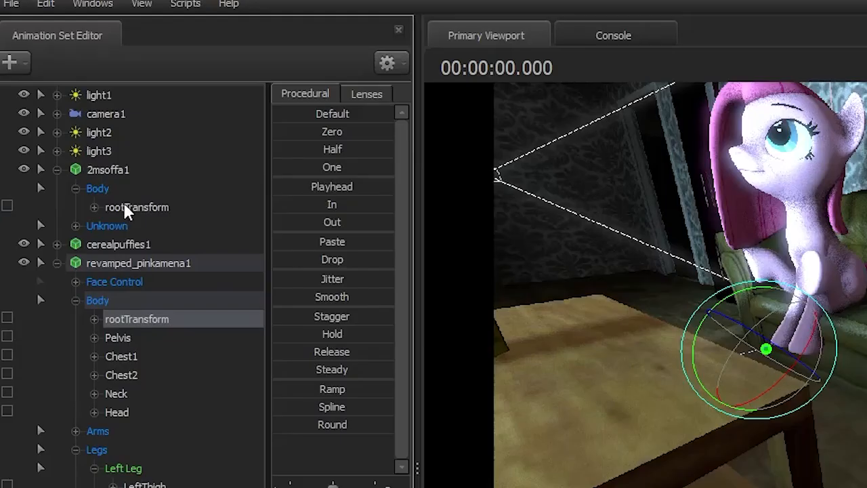
{"action": "left_click", "coordinate": [129, 210]}
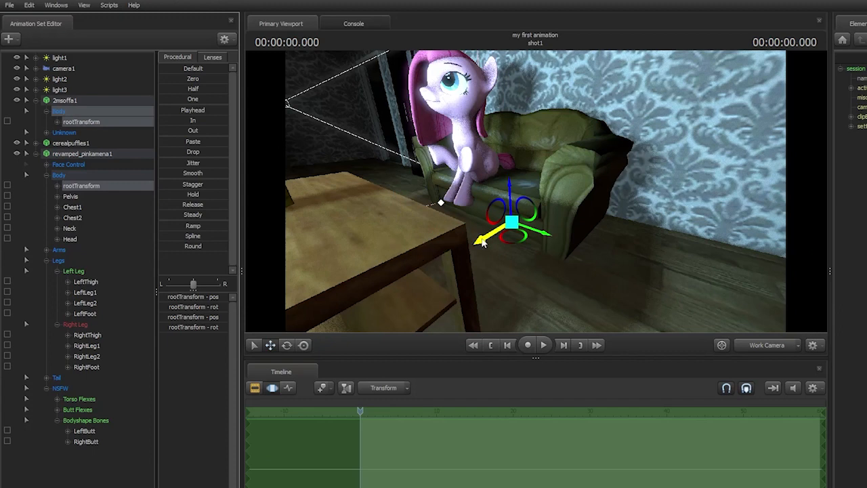
{"action": "left_click_drag", "start_coordinate": [480, 241], "coordinate": [453, 257]}
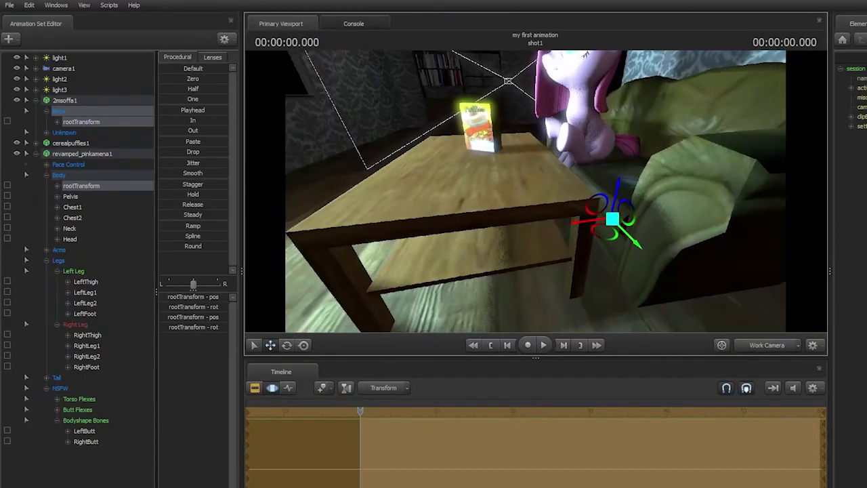
{"action": "left_click_drag", "start_coordinate": [535, 190], "coordinate": [531, 242]}
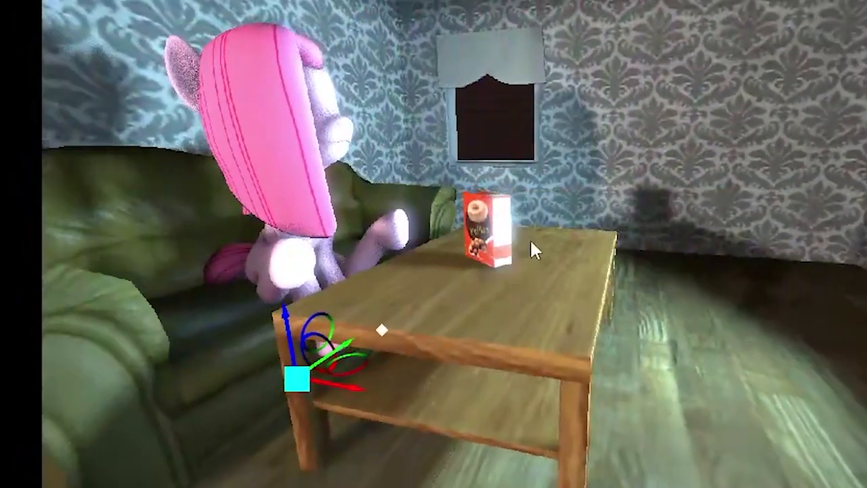
{"action": "left_click_drag", "start_coordinate": [382, 330], "coordinate": [418, 364]}
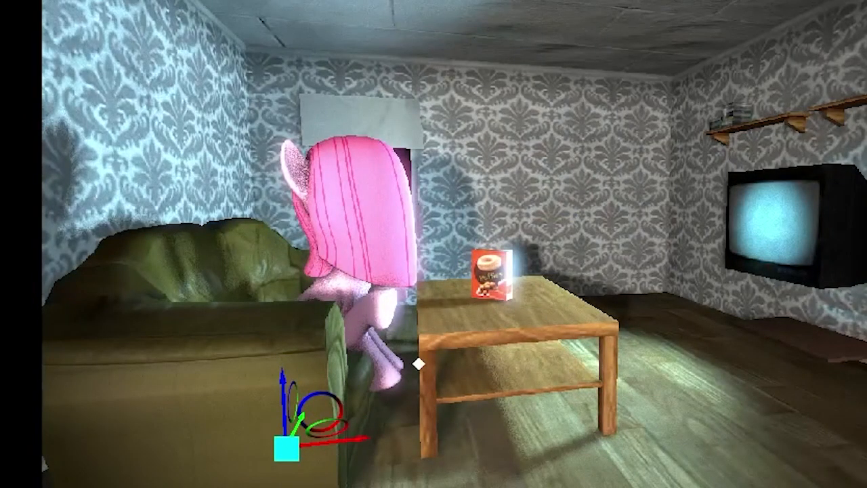
{"action": "left_click_drag", "start_coordinate": [418, 364], "coordinate": [580, 313]}
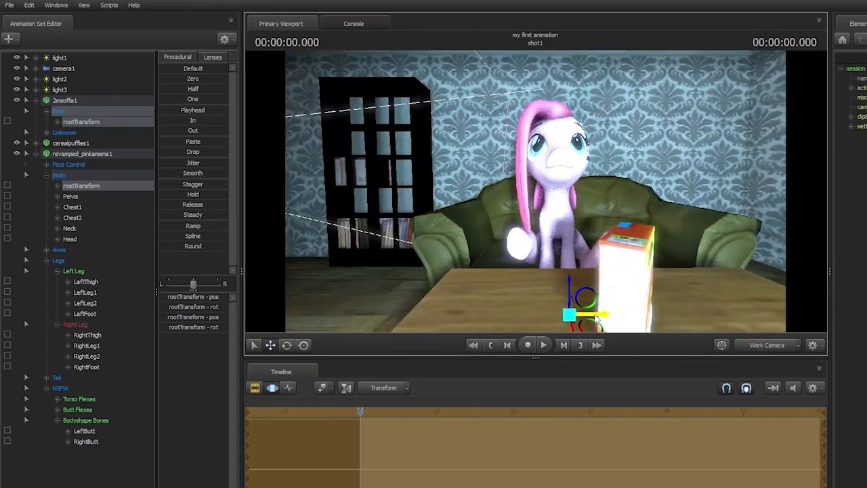
Select Pinkamena's own rootTransform, and ready her RightLeg1 bone for rotation
{"action": "left_click", "coordinate": [81, 185]}
{"action": "left_click_drag", "start_coordinate": [535, 191], "coordinate": [492, 211]}
{"action": "left_click", "coordinate": [565, 242], "text": "ctrl"}
{"action": "key", "text": "e"}
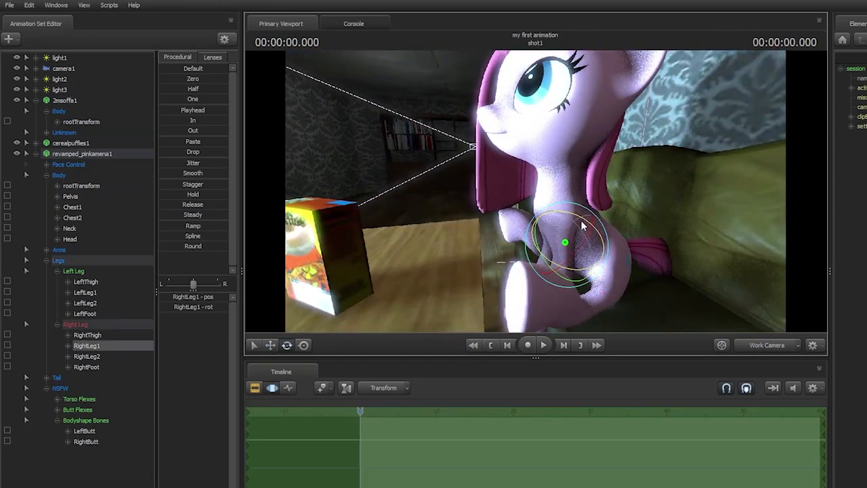
Pose Pinkamena's right arm through the RightHand bone so the hoof extends onto the coffee table
{"action": "left_click", "coordinate": [558, 225], "text": "ctrl"}
{"action": "left_click", "coordinate": [554, 259], "text": "ctrl"}
{"action": "left_click_drag", "start_coordinate": [554, 259], "coordinate": [433, 237]}
{"action": "left_click", "coordinate": [489, 262], "text": "ctrl"}
{"action": "left_click", "coordinate": [466, 270], "text": "ctrl"}
{"action": "left_click", "coordinate": [466, 221], "text": "ctrl"}
{"action": "left_click", "coordinate": [504, 248], "text": "ctrl"}
{"action": "left_click_drag", "start_coordinate": [493, 234], "coordinate": [426, 219], "text": "alt"}
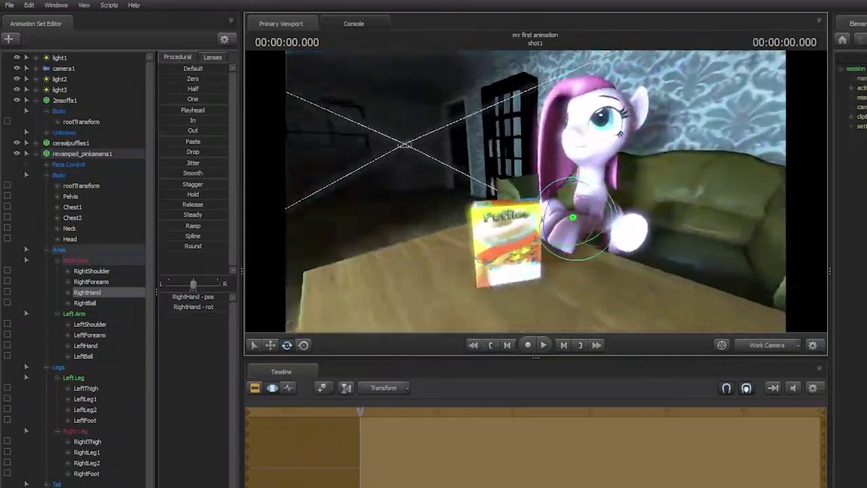
{"action": "left_click_drag", "start_coordinate": [572, 216], "coordinate": [629, 216], "text": "alt"}
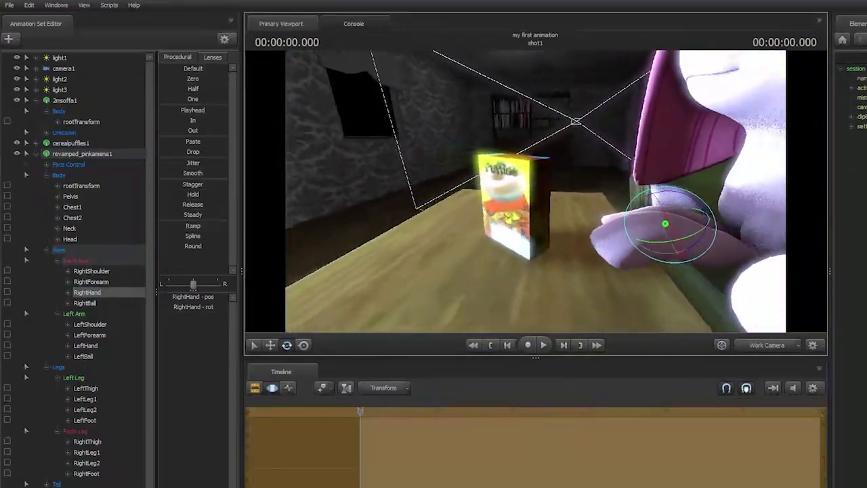
{"action": "left_click_drag", "start_coordinate": [535, 217], "coordinate": [644, 224], "text": "alt"}
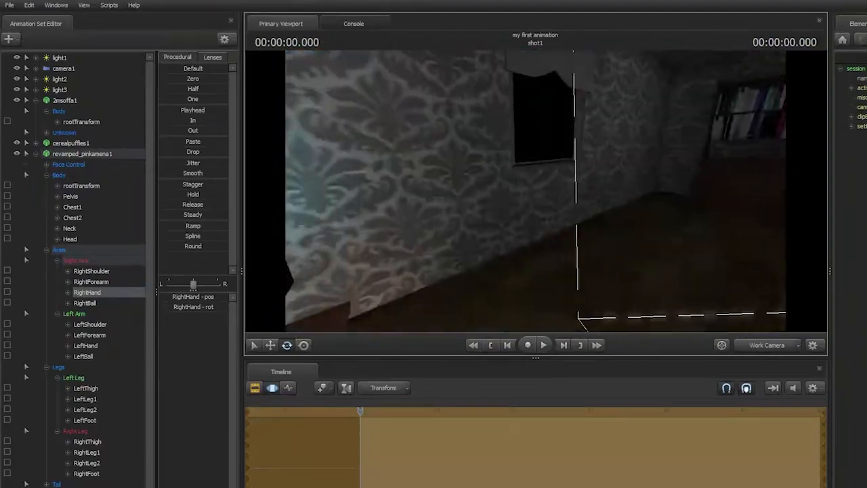
Rotate Pinkamena's LeftForearm and RightForearm bones to bring both front hooves forward to the coffee table
{"action": "left_click_drag", "start_coordinate": [535, 216], "coordinate": [610, 223]}
{"action": "left_click", "coordinate": [89, 334]}
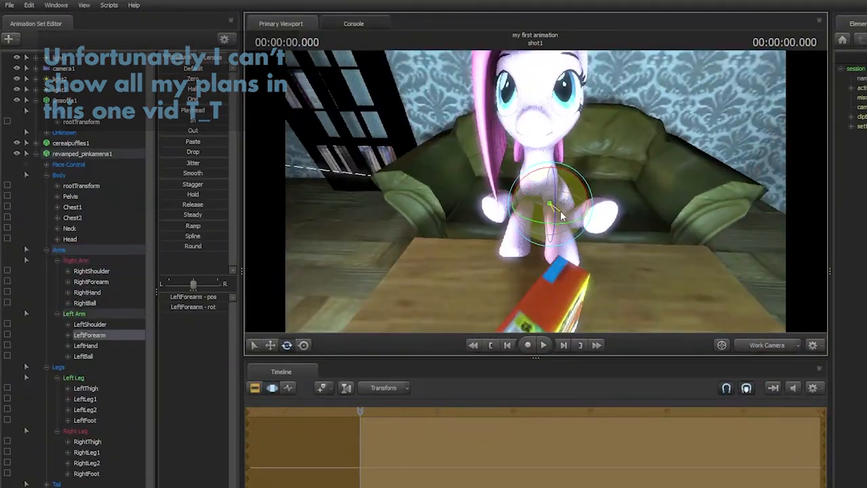
{"action": "left_click", "coordinate": [90, 281]}
{"action": "mouse_move", "coordinate": [542, 260]}
{"action": "left_mouse_down"}
{"action": "mouse_move", "coordinate": [610, 259]}
{"action": "mouse_move", "coordinate": [515, 244]}
{"action": "mouse_move", "coordinate": [542, 259]}
{"action": "left_mouse_up"}
{"action": "left_click", "coordinate": [522, 206], "text": "ctrl"}
{"action": "left_click", "coordinate": [444, 157], "text": "ctrl"}
{"action": "left_click_drag", "start_coordinate": [443, 157], "coordinate": [420, 170]}
{"action": "key", "text": "ctrl+z"}
Rotate the TailBase bone so Pinkamena's tail hangs over the sofa's front edge, checking the shot through camera1
{"action": "scroll", "coordinate": [88, 325], "scroll_direction": "down", "scroll_amount": 3}
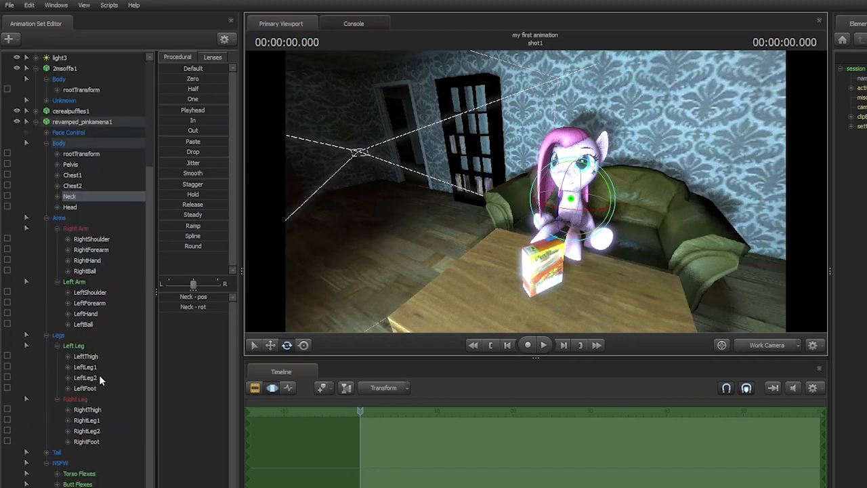
{"action": "left_click", "coordinate": [620, 199]}
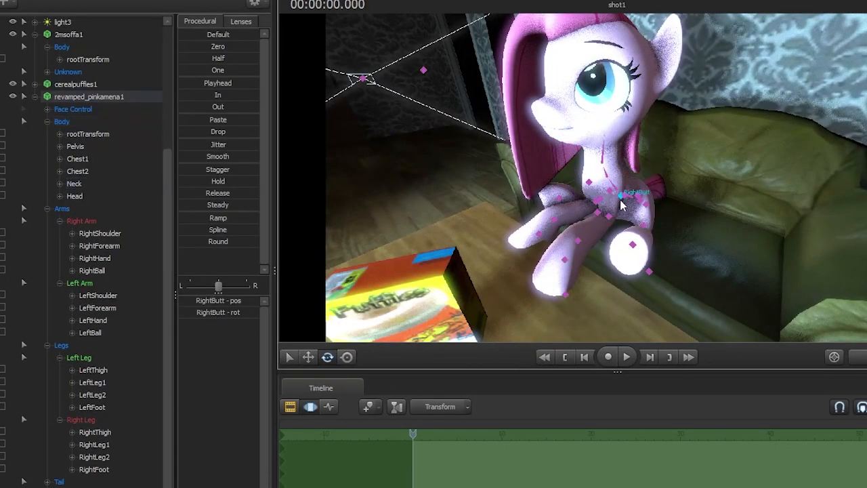
{"action": "left_click", "coordinate": [637, 196]}
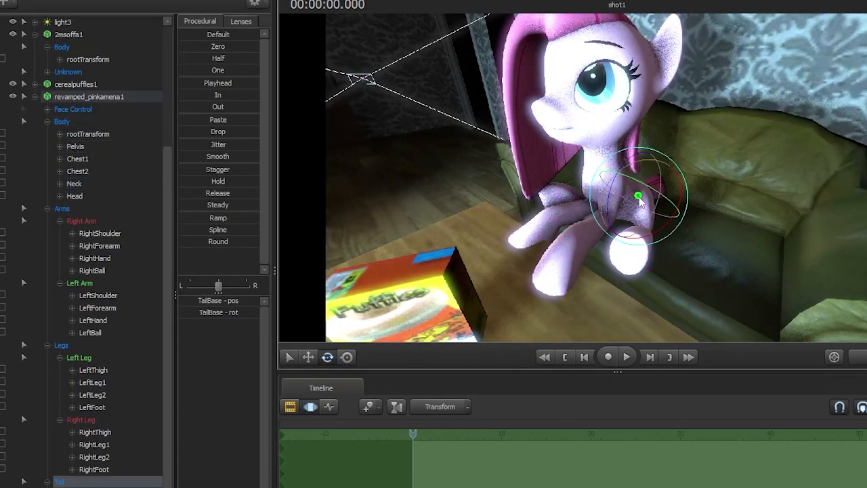
{"action": "left_click", "coordinate": [765, 347]}
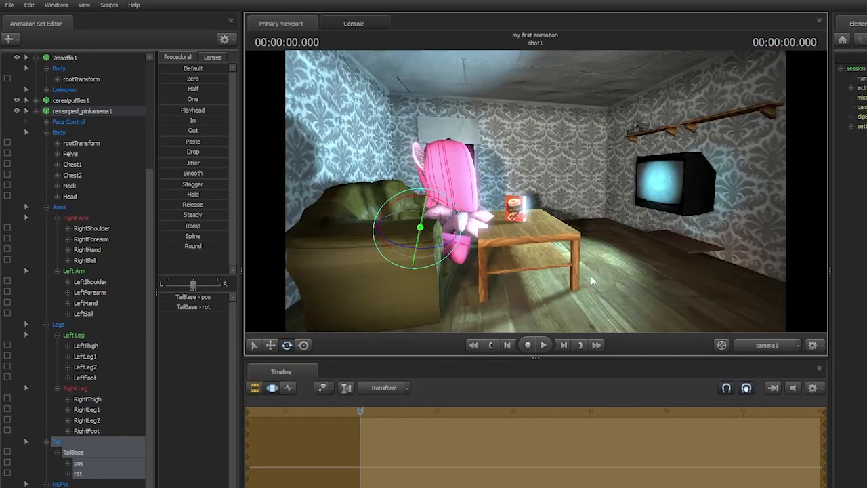
{"action": "left_click", "coordinate": [765, 347]}
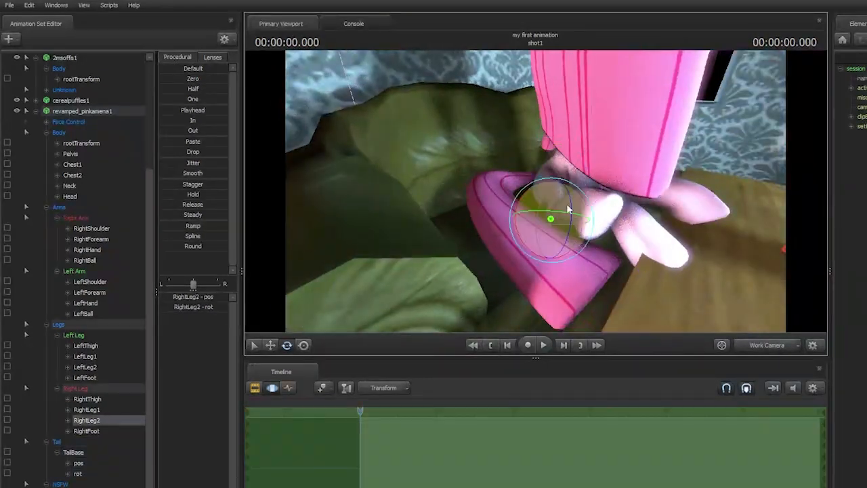
Adjust the RightLeg2 bone and lean Pinkamena back on the sofa by her rootTransform, working through camera1
{"action": "left_click_drag", "start_coordinate": [567, 207], "coordinate": [594, 226]}
{"action": "left_click", "coordinate": [761, 346]}
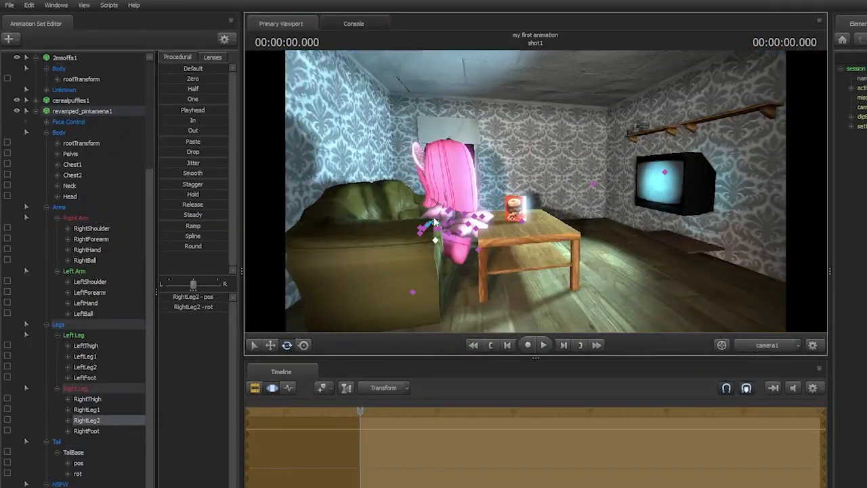
{"action": "left_click", "coordinate": [420, 224], "text": "ctrl"}
{"action": "left_click", "coordinate": [116, 143]}
{"action": "mouse_move", "coordinate": [493, 218]}
{"action": "left_mouse_down"}
{"action": "mouse_move", "coordinate": [482, 216]}
{"action": "mouse_move", "coordinate": [495, 222]}
{"action": "left_mouse_up"}
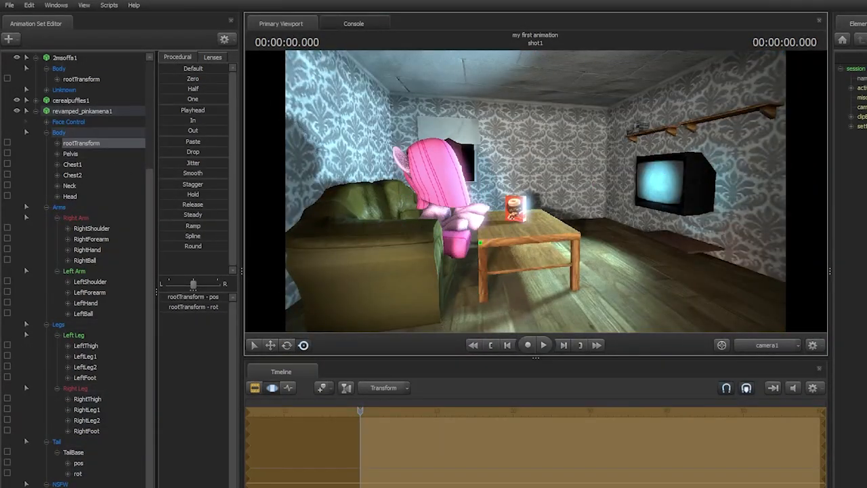
Rotate Chest2 and the neighbouring upper-body and limb bones to refine Pinkamena's seated posture
{"action": "left_click", "coordinate": [765, 345]}
{"action": "left_click_drag", "start_coordinate": [596, 224], "coordinate": [503, 210], "text": "alt"}
{"action": "left_click", "coordinate": [506, 218], "text": "ctrl"}
{"action": "left_click", "coordinate": [500, 193], "text": "ctrl"}
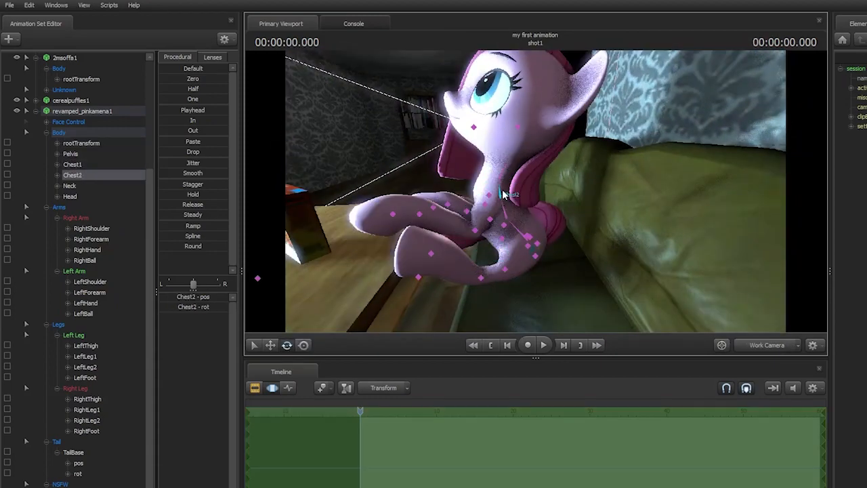
{"action": "left_click", "coordinate": [499, 178], "text": "ctrl"}
{"action": "left_click_drag", "start_coordinate": [532, 170], "coordinate": [509, 178]}
{"action": "left_click", "coordinate": [473, 229], "text": "ctrl"}
{"action": "left_click_drag", "start_coordinate": [472, 200], "coordinate": [467, 207]}
{"action": "left_click_drag", "start_coordinate": [467, 207], "coordinate": [380, 207], "text": "alt"}
{"action": "left_click", "coordinate": [536, 204], "text": "ctrl"}
{"action": "left_click_drag", "start_coordinate": [549, 209], "coordinate": [549, 189]}
Shift Pinkamena by her rootTransform toward the coffee table and ready a body bone for rotation
{"action": "left_click", "coordinate": [81, 143]}
{"action": "key", "text": "r"}
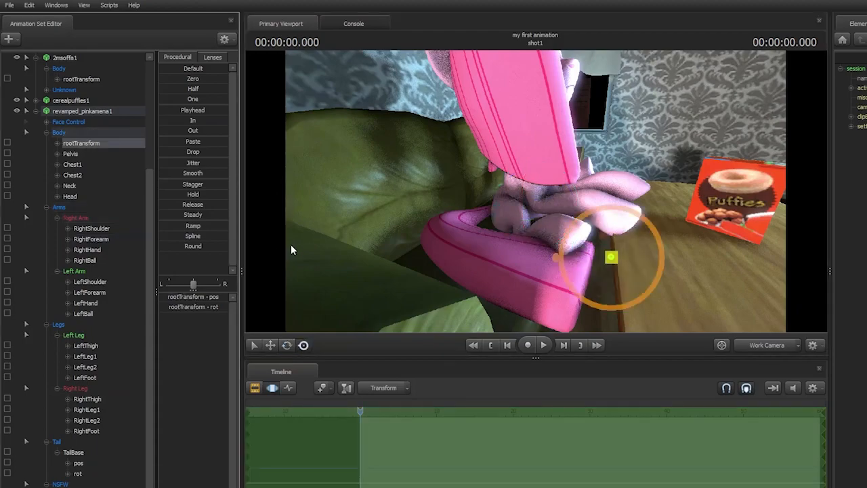
{"action": "key", "text": "w"}
{"action": "left_click_drag", "start_coordinate": [640, 264], "coordinate": [667, 269]}
{"action": "left_click_drag", "start_coordinate": [666, 269], "coordinate": [590, 238], "text": "alt"}
{"action": "left_click", "coordinate": [594, 221], "text": "ctrl"}
{"action": "key", "text": "e"}
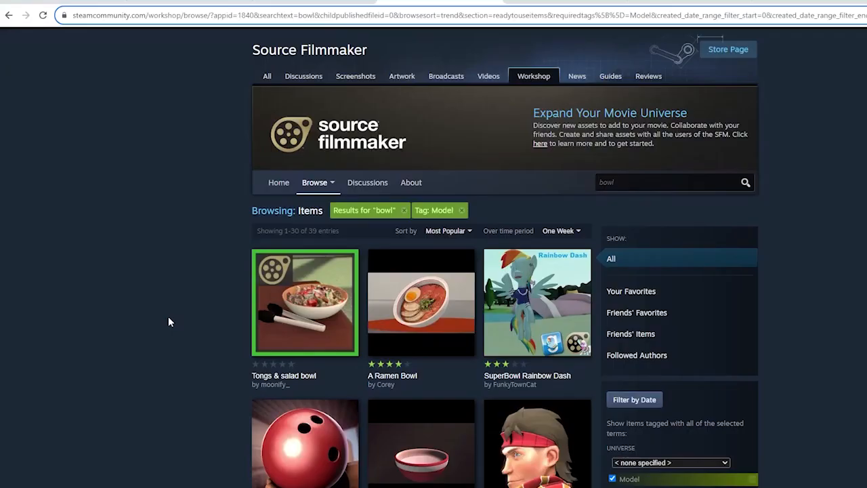
Switch to the Source Filmmaker Workshop, view the Breakfast Bowl model and browse the spoon models for Plain Spoon
{"action": "scroll", "coordinate": [168, 315], "scroll_direction": "down", "scroll_amount": 3}
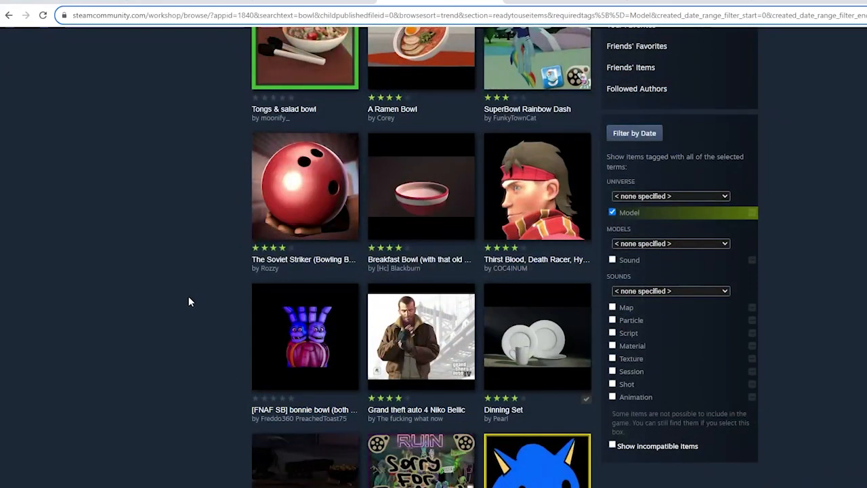
{"action": "left_click", "coordinate": [400, 208]}
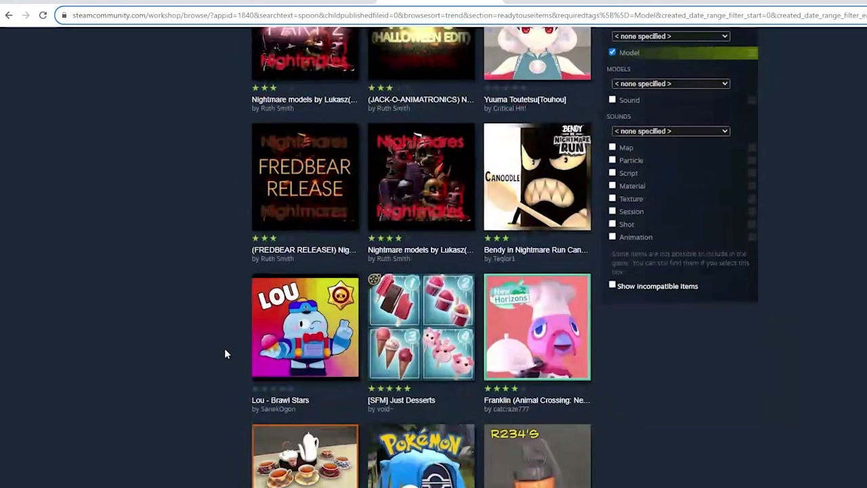
{"action": "scroll", "coordinate": [224, 348], "scroll_direction": "down", "scroll_amount": 2}
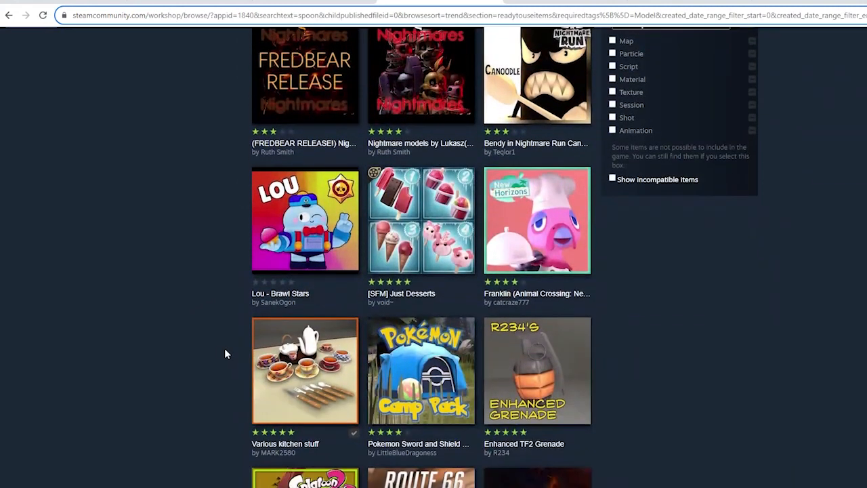
{"action": "scroll", "coordinate": [226, 352], "scroll_direction": "down", "scroll_amount": 2}
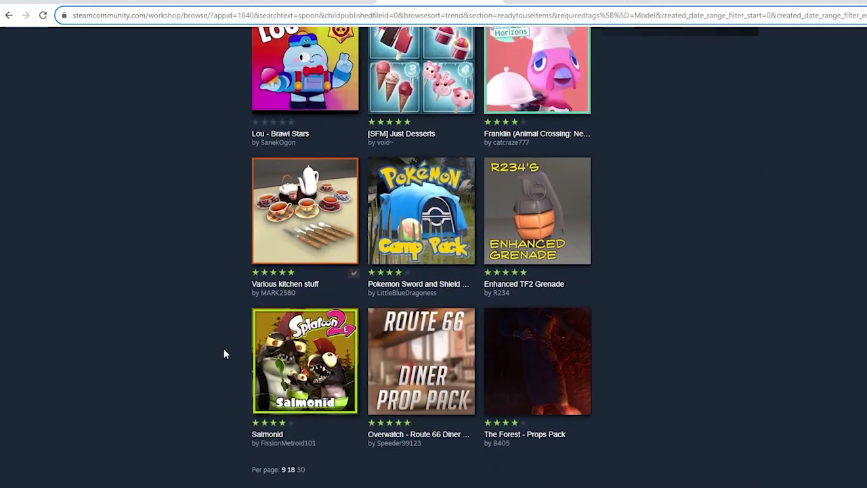
{"action": "scroll", "coordinate": [223, 352], "scroll_direction": "up", "scroll_amount": 8}
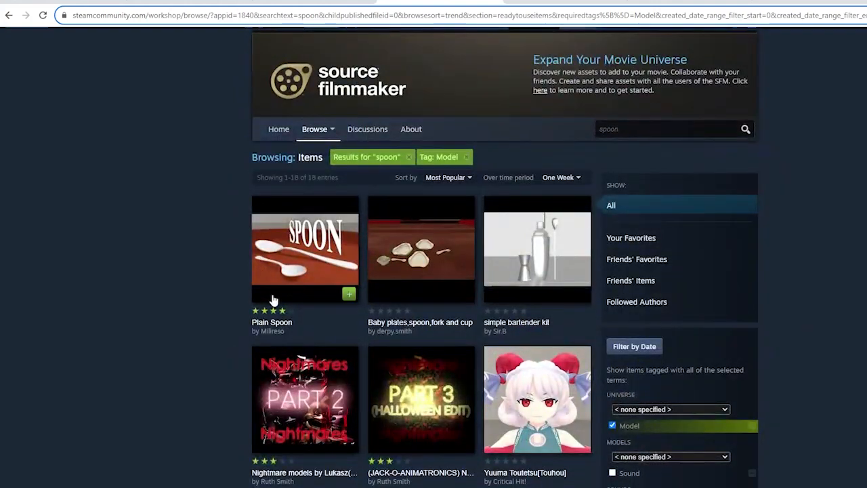
{"action": "mouse_move", "coordinate": [307, 268]}
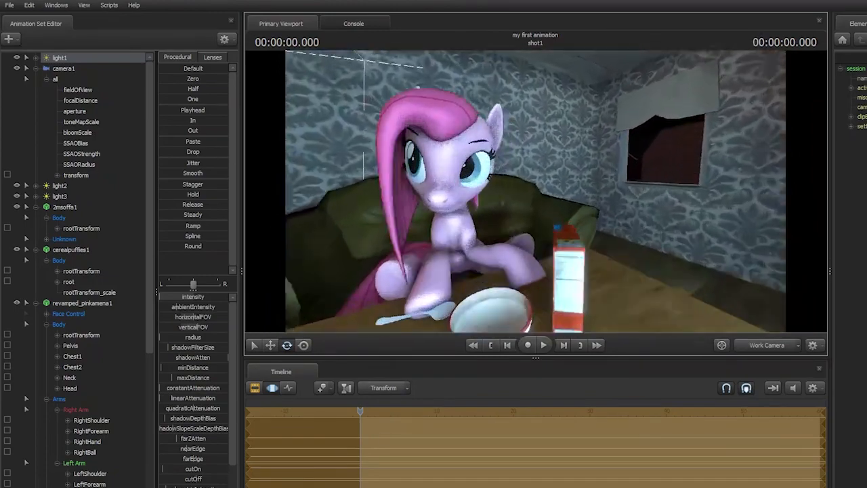
Select Pinkamena's Neck bone for rotation, with her face framed up close in the work camera
{"action": "key", "text": "a"}
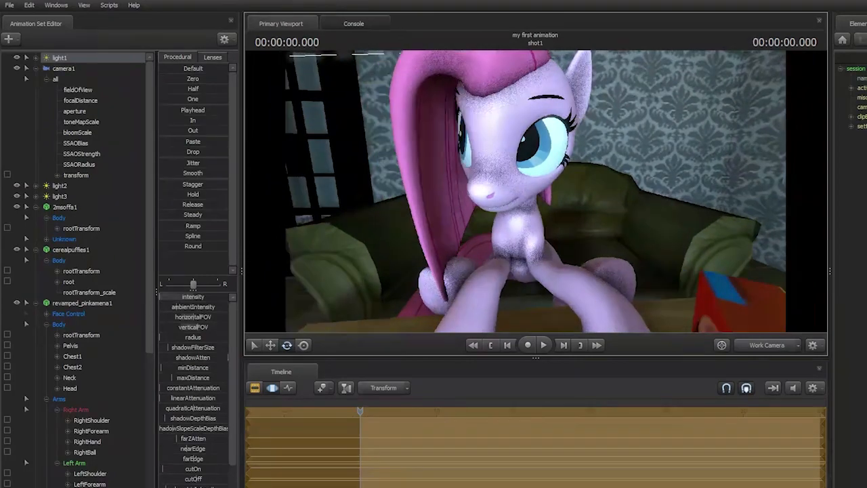
{"action": "left_click", "coordinate": [520, 201]}
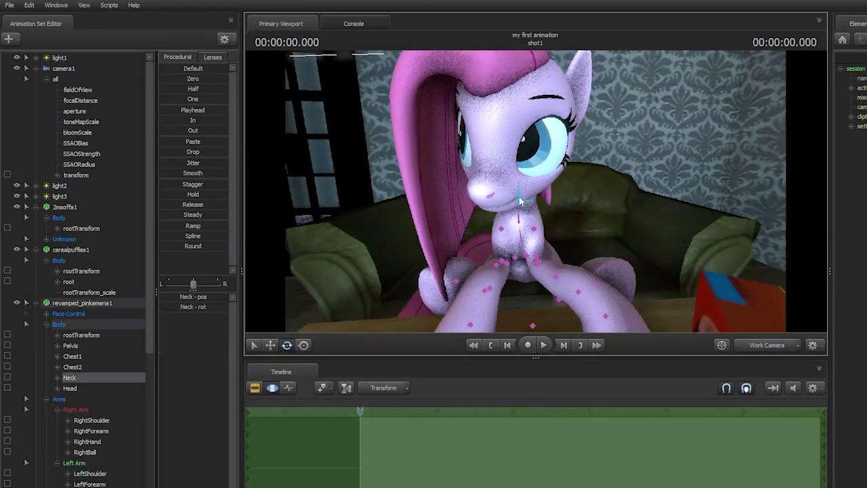
{"action": "left_click_drag", "start_coordinate": [597, 253], "coordinate": [586, 201]}
{"action": "key", "text": "w"}
{"action": "scroll", "coordinate": [101, 381], "scroll_direction": "down", "scroll_amount": 2}
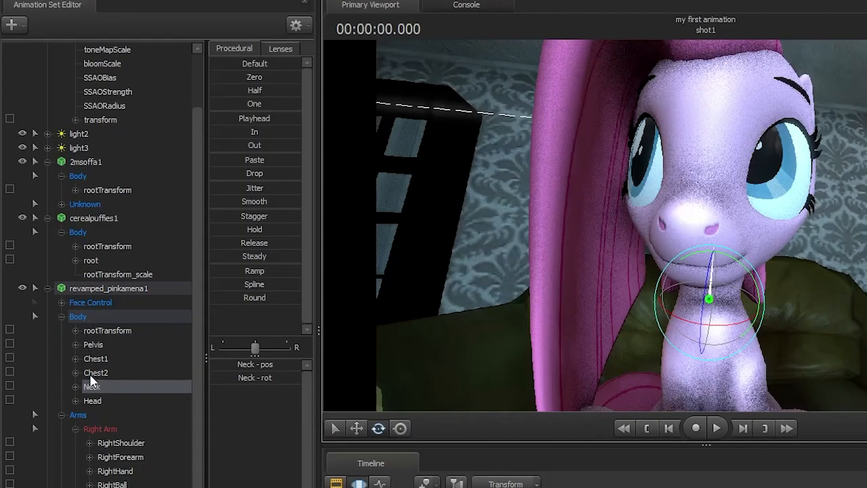
Expand revamped_pinkamena1's Face Control and load all of its Upper Face controls, including Angry, Cheeks and CloseEyes
{"action": "left_click", "coordinate": [61, 302]}
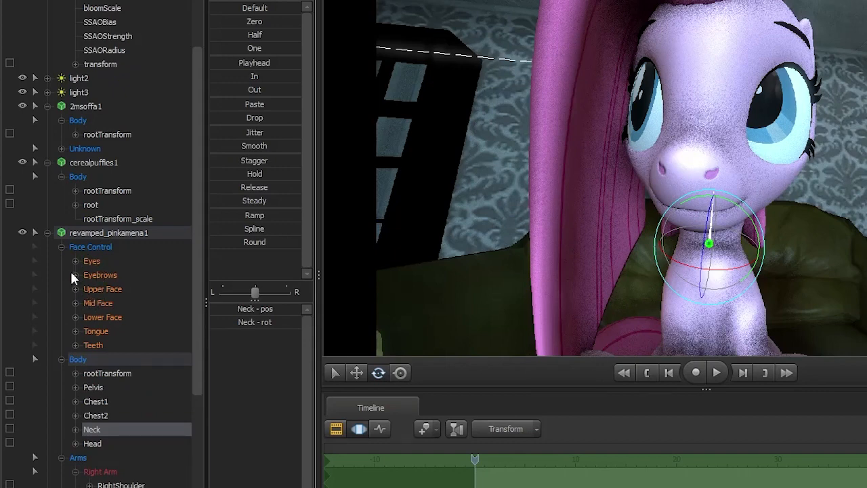
{"action": "left_click", "coordinate": [75, 288]}
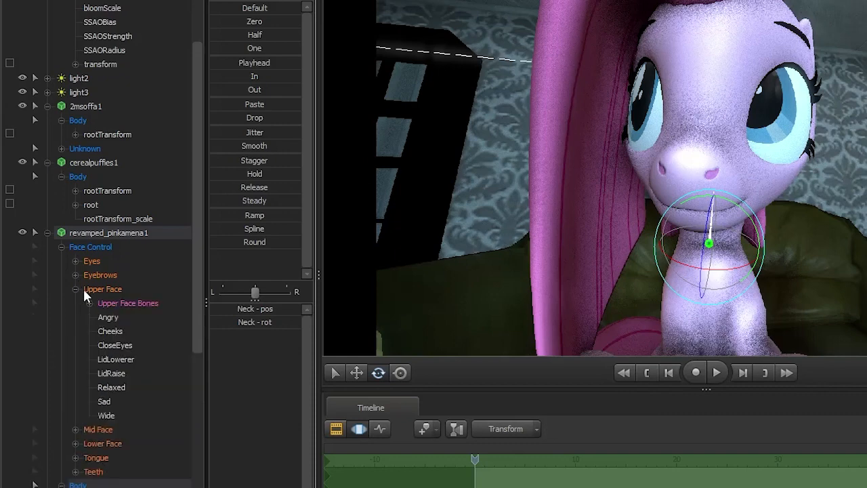
{"action": "left_click", "coordinate": [101, 291]}
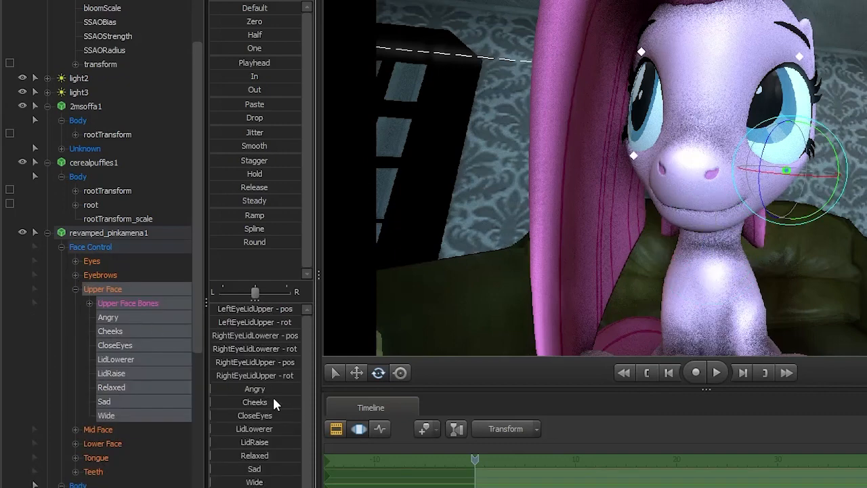
Make Pinkamena's eyes half-lidded by raising the Cheeks, CloseEyes, LidLowerer and Relaxed controls of the Upper Face
{"action": "left_click_drag", "start_coordinate": [259, 429], "coordinate": [294, 402]}
{"action": "left_click_drag", "start_coordinate": [628, 287], "coordinate": [568, 287], "text": "alt"}
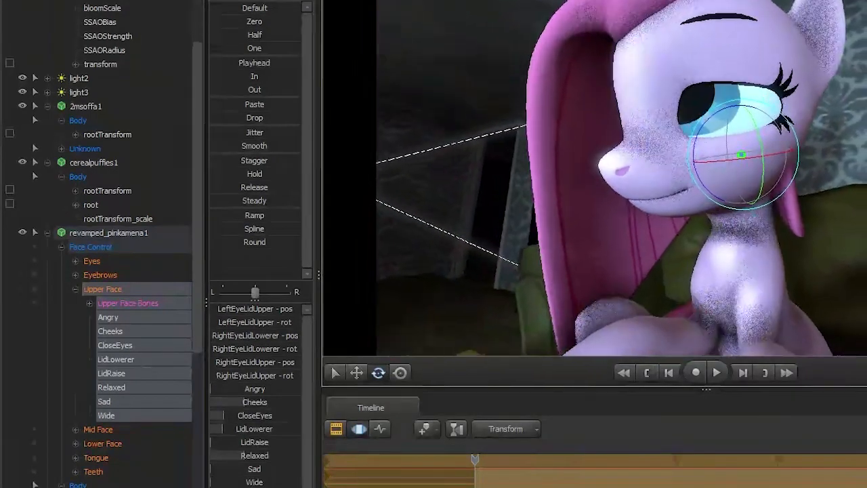
{"action": "left_click", "coordinate": [100, 274]}
Load Pinkamena's Lower Face controls and shape her mouth into a glum expression, raising MouthFrown
{"action": "left_click", "coordinate": [108, 442]}
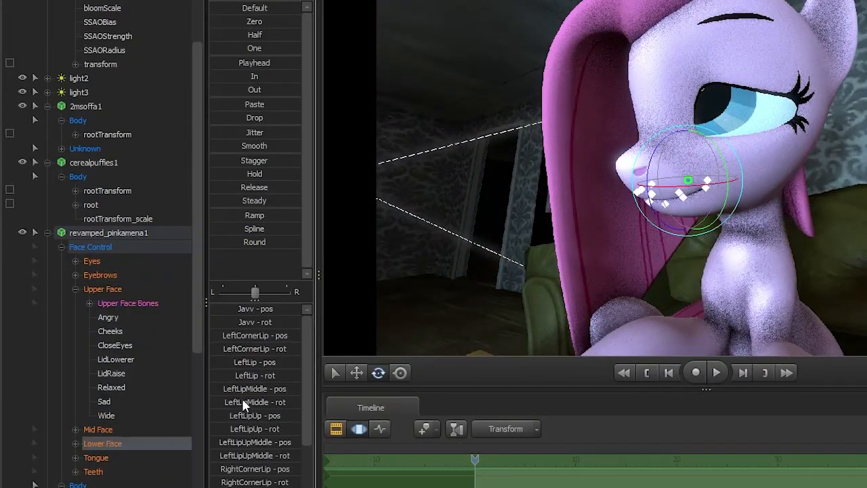
{"action": "scroll", "coordinate": [241, 393], "scroll_direction": "down", "scroll_amount": 8}
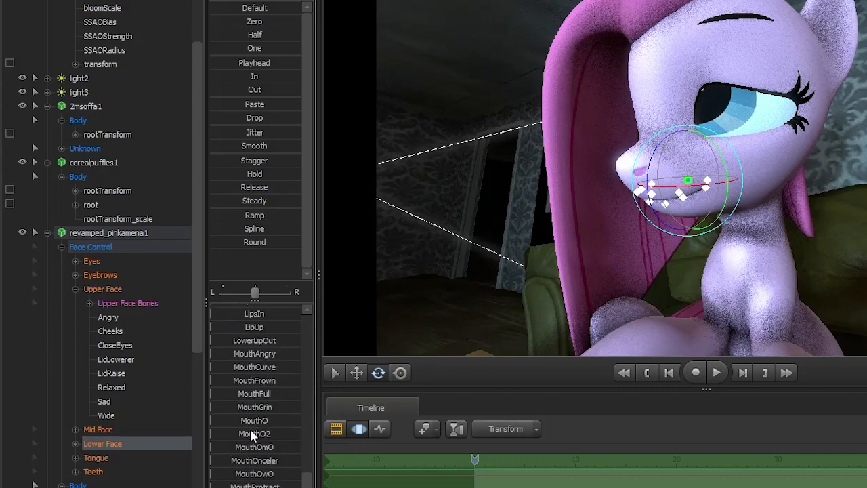
{"action": "scroll", "coordinate": [255, 469], "scroll_direction": "up", "scroll_amount": 5}
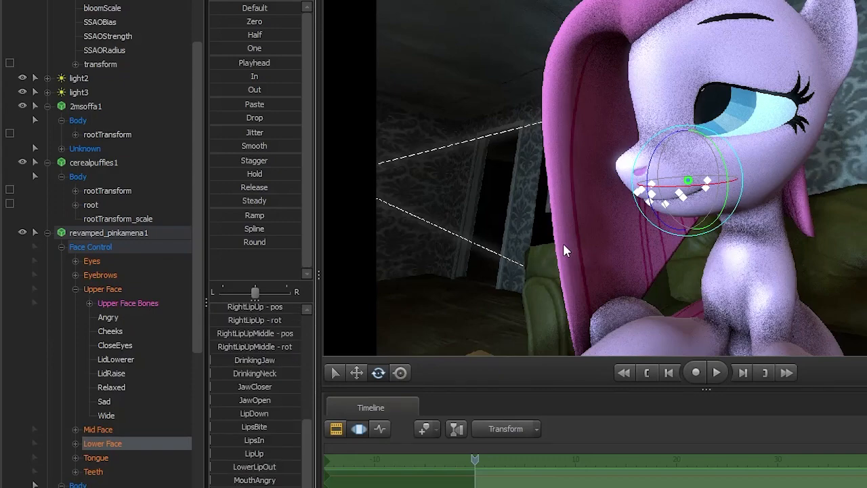
{"action": "left_click_drag", "start_coordinate": [564, 250], "coordinate": [650, 257], "text": "alt"}
{"action": "scroll", "coordinate": [252, 463], "scroll_direction": "down", "scroll_amount": 2}
{"action": "left_click_drag", "start_coordinate": [230, 462], "coordinate": [211, 463]}
{"action": "left_click_drag", "start_coordinate": [223, 476], "coordinate": [237, 476]}
{"action": "scroll", "coordinate": [251, 478], "scroll_direction": "down", "scroll_amount": 1}
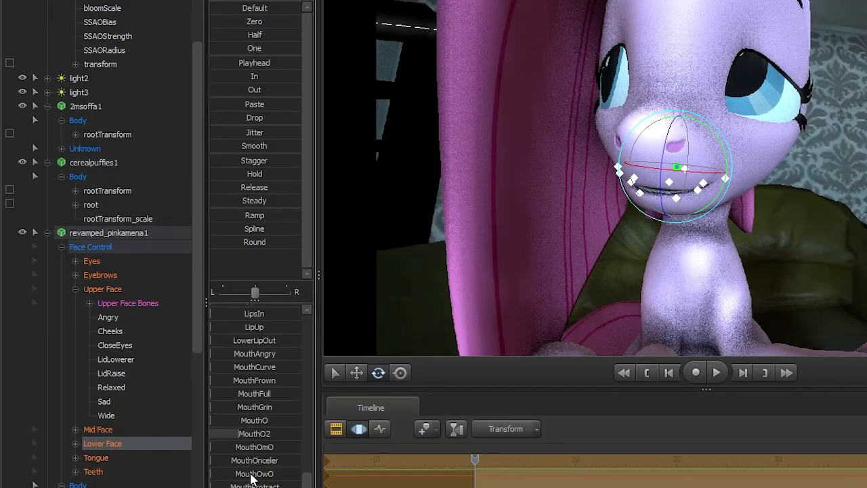
{"action": "left_click_drag", "start_coordinate": [239, 380], "coordinate": [293, 380]}
{"action": "left_click_drag", "start_coordinate": [544, 280], "coordinate": [610, 243], "text": "alt"}
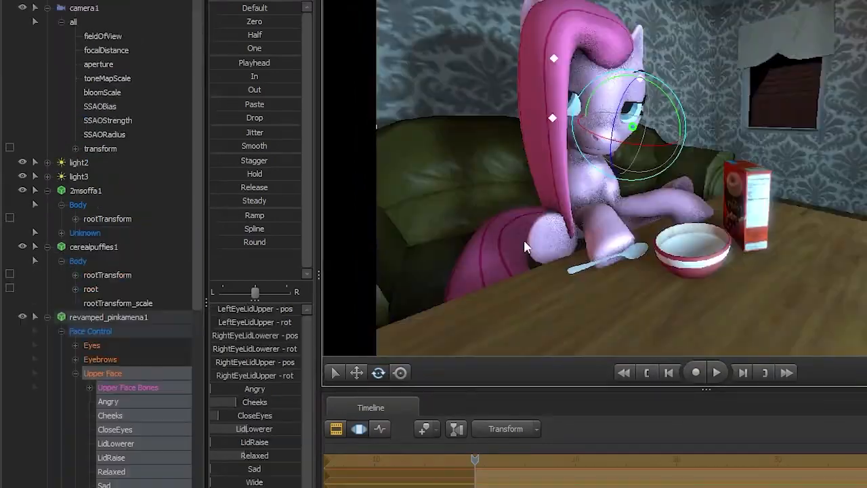
Select Pinkamena's Neck bone and show its position and rotation curves in the Graph Editor
{"action": "left_click_drag", "start_coordinate": [524, 246], "coordinate": [768, 234], "text": "alt"}
{"action": "right_click_drag", "start_coordinate": [768, 234], "coordinate": [768, 285], "text": "alt"}
{"action": "left_click_drag", "start_coordinate": [650, 244], "coordinate": [690, 227]}
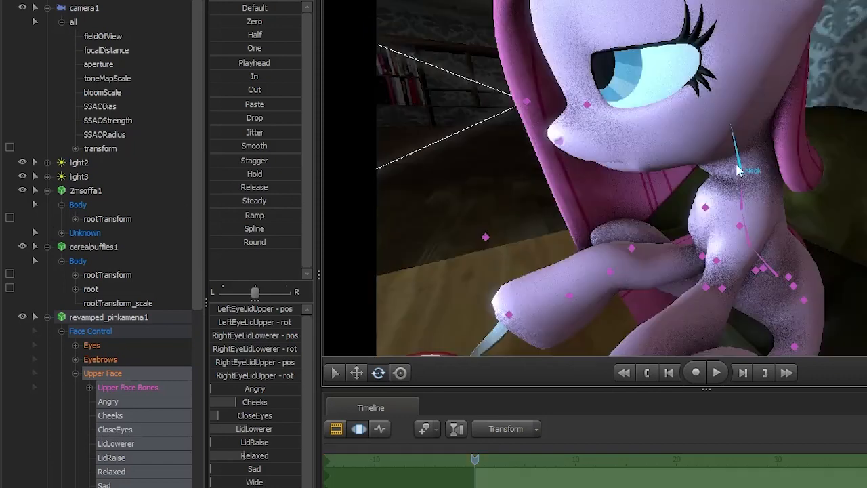
{"action": "left_click", "coordinate": [737, 170], "text": "ctrl"}
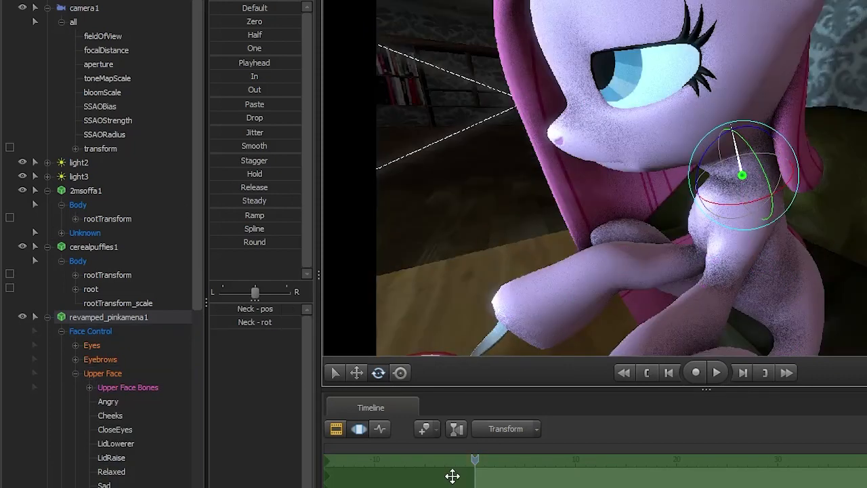
{"action": "left_click", "coordinate": [374, 429]}
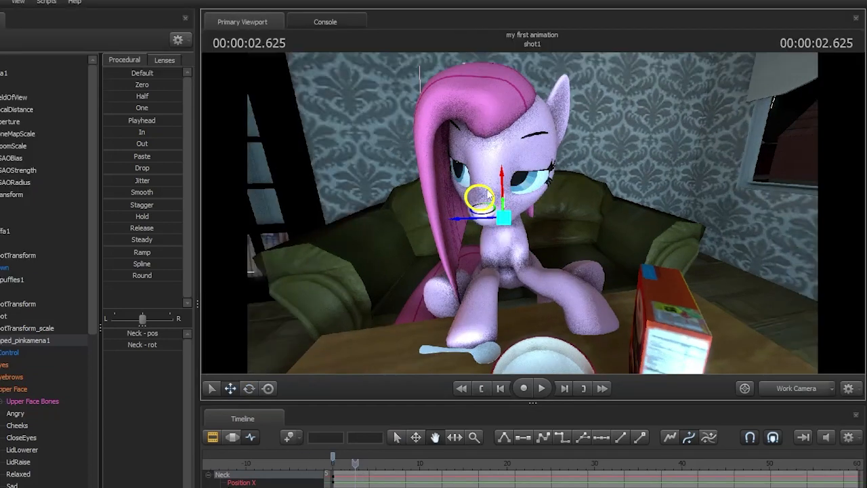
Rotate the Neck bone at 00:00:02.625 so that Pinkamena's head tilts down toward the table
{"action": "left_click_drag", "start_coordinate": [561, 189], "coordinate": [312, 368]}
{"action": "key", "text": "w"}
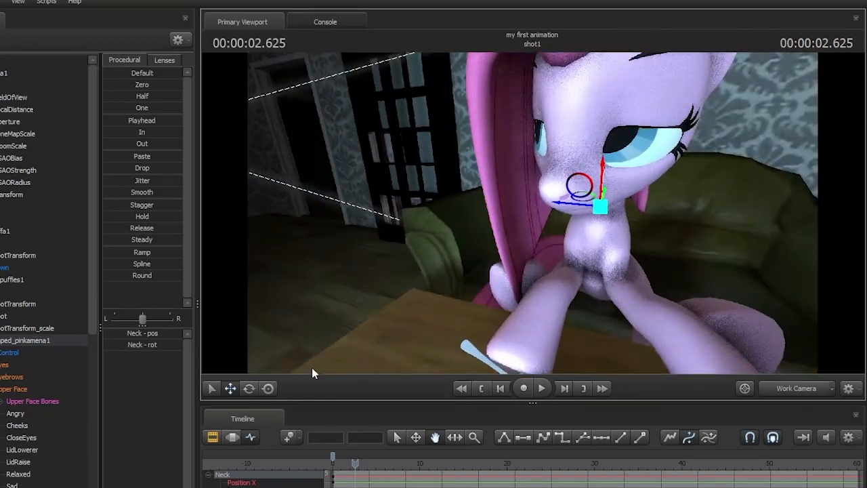
{"action": "left_click", "coordinate": [248, 388]}
{"action": "left_click_drag", "start_coordinate": [596, 208], "coordinate": [616, 224]}
Play the timeline from before the shot's start to review the neck movement
{"action": "left_click_drag", "start_coordinate": [355, 464], "coordinate": [323, 464]}
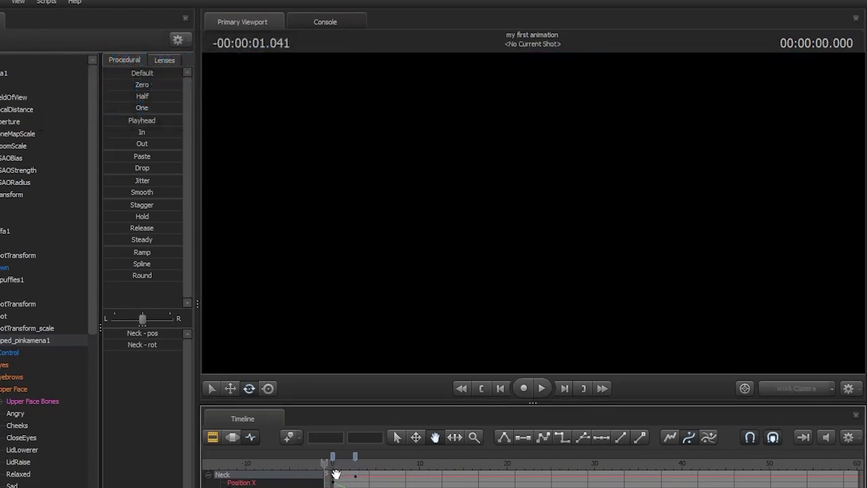
{"action": "key", "text": "space"}
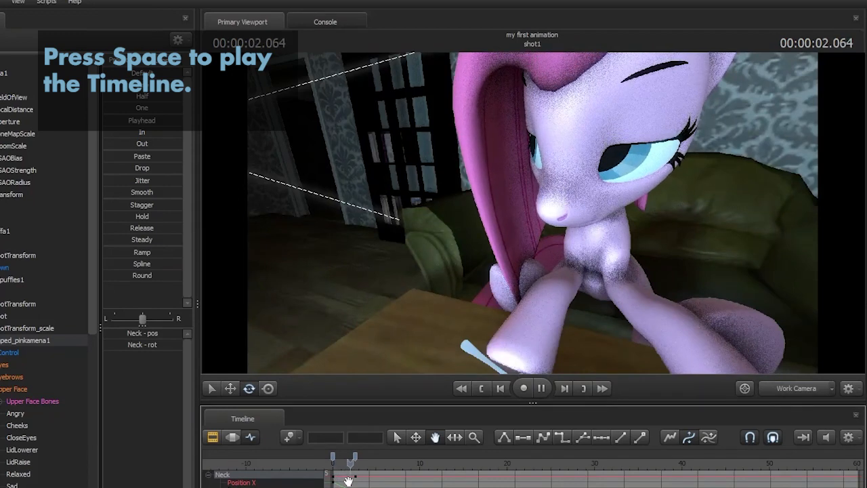
{"action": "key", "text": "space"}
{"action": "scroll", "coordinate": [346, 479], "scroll_direction": "up", "scroll_amount": 3}
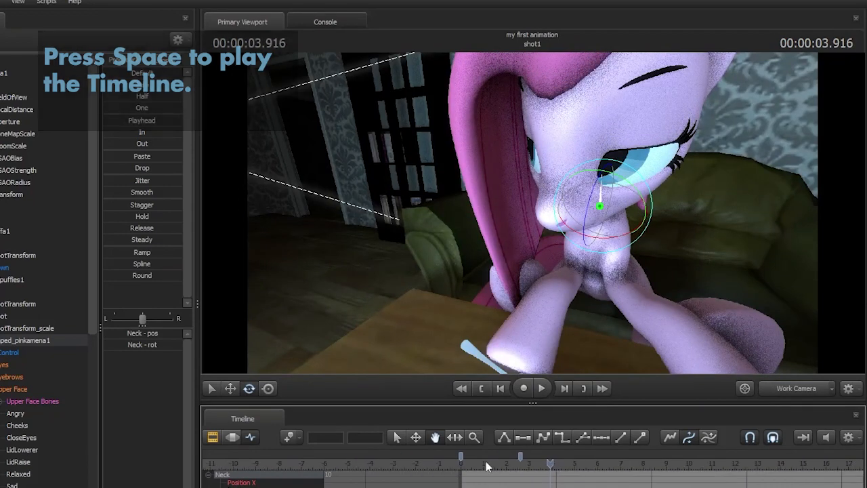
Move the lowered-head keyframe to frame 47, key the neck again at about 3.6 seconds, and replay the movement
{"action": "left_click_drag", "start_coordinate": [517, 456], "coordinate": [453, 465]}
{"action": "key", "text": "space"}
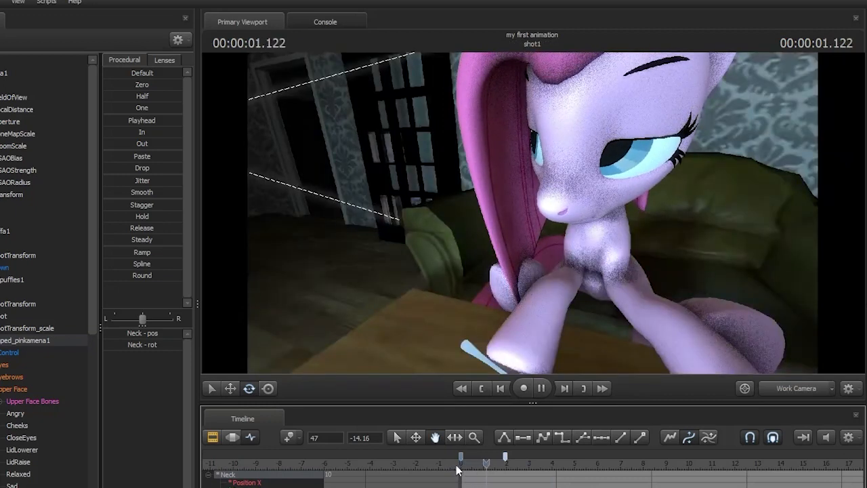
{"action": "key", "text": "space"}
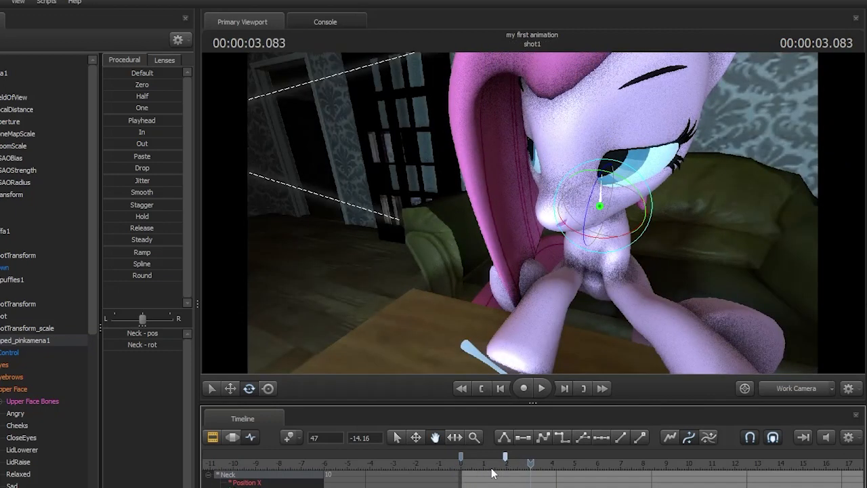
{"action": "left_click_drag", "start_coordinate": [531, 458], "coordinate": [446, 465]}
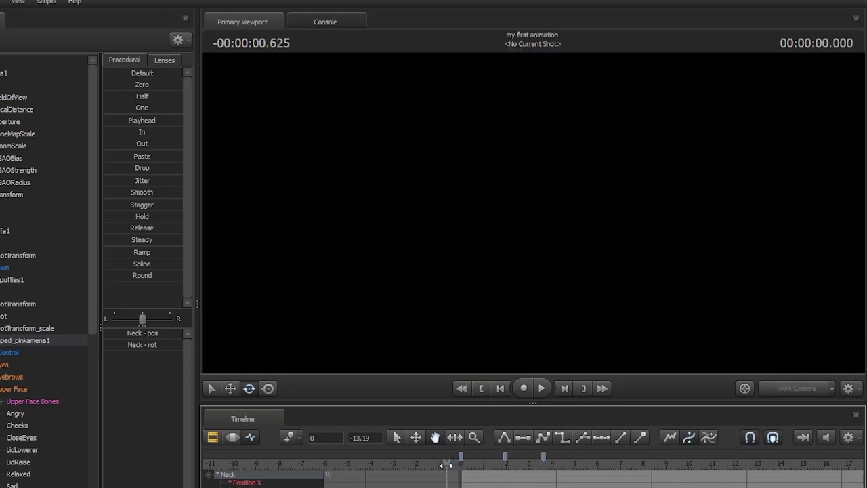
{"action": "key", "text": "space"}
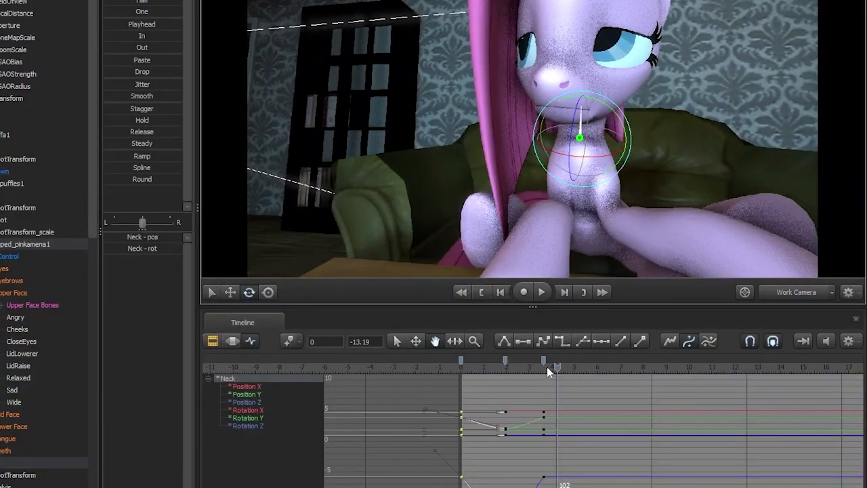
Key two more neck poses, with the head lowered at frame 106 and raised at frame 133
{"action": "left_click_drag", "start_coordinate": [546, 463], "coordinate": [587, 463]}
{"action": "left_click_drag", "start_coordinate": [590, 118], "coordinate": [602, 150]}
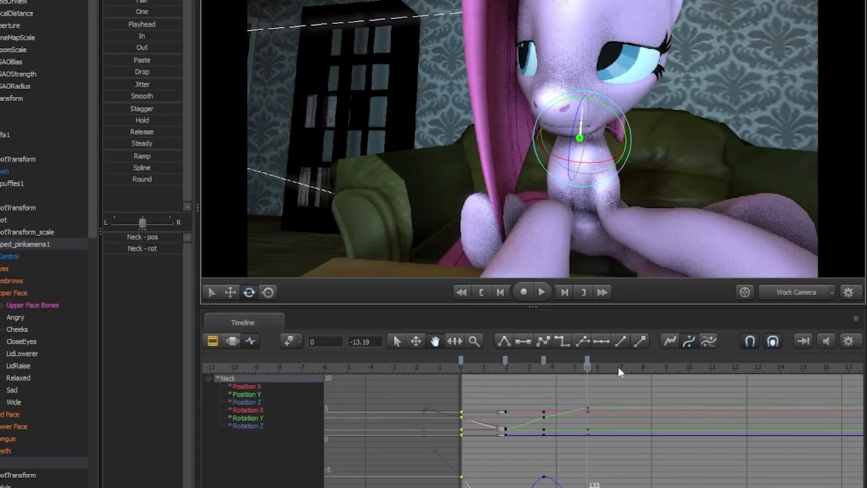
{"action": "left_click_drag", "start_coordinate": [584, 361], "coordinate": [561, 363]}
{"action": "left_click_drag", "start_coordinate": [604, 154], "coordinate": [581, 132]}
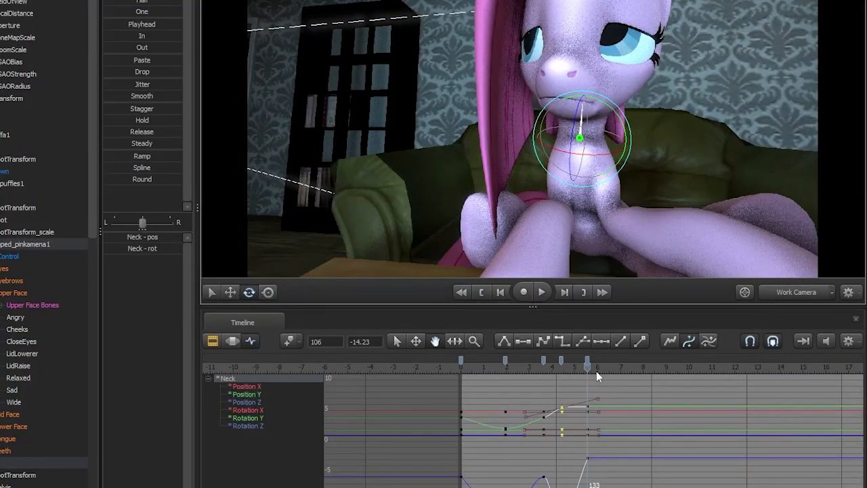
Shift the last four neck keyframes together about one second earlier, placing the first of them at frame 23
{"action": "left_click_drag", "start_coordinate": [587, 370], "coordinate": [452, 384]}
{"action": "left_click", "coordinate": [494, 371]}
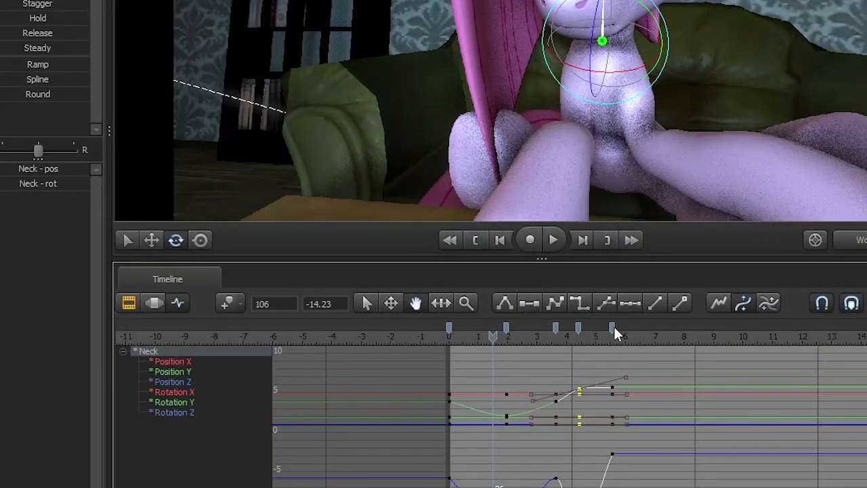
{"action": "left_click", "coordinate": [505, 327]}
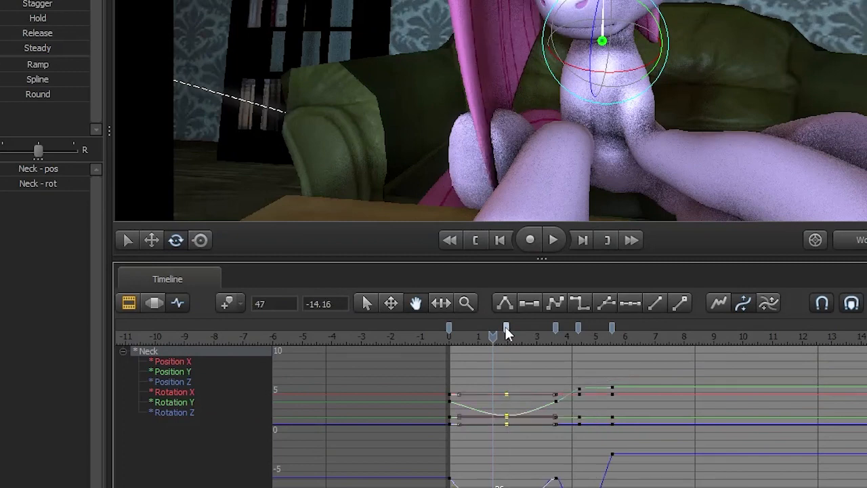
{"action": "left_click", "coordinate": [613, 327], "text": "shift"}
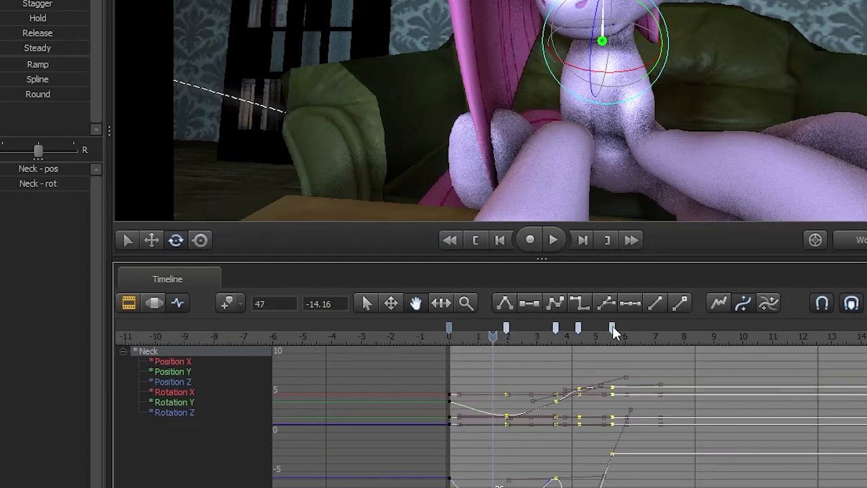
{"action": "mouse_move", "coordinate": [613, 327]}
{"action": "left_mouse_down"}
{"action": "mouse_move", "coordinate": [581, 331]}
{"action": "mouse_move", "coordinate": [614, 336]}
{"action": "mouse_move", "coordinate": [583, 331]}
{"action": "left_mouse_up"}
{"action": "left_click", "coordinate": [569, 338]}
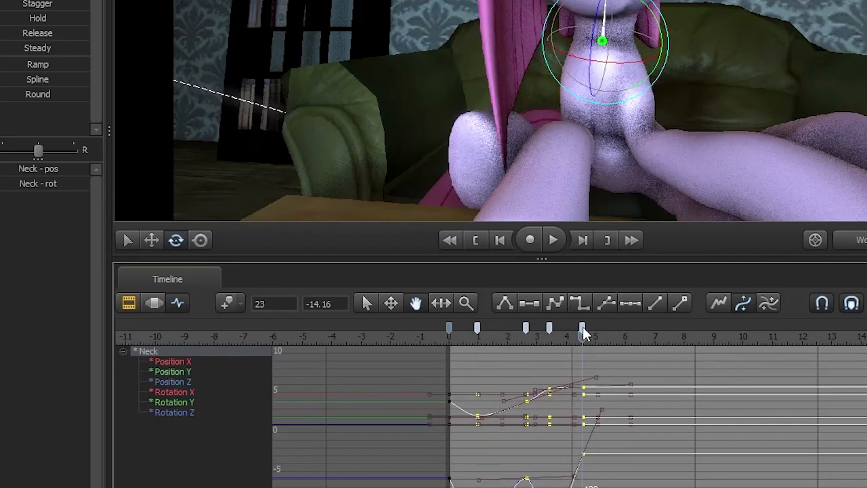
Select the last four neck keyframes one by one on the timeline
{"action": "left_click", "coordinate": [583, 328]}
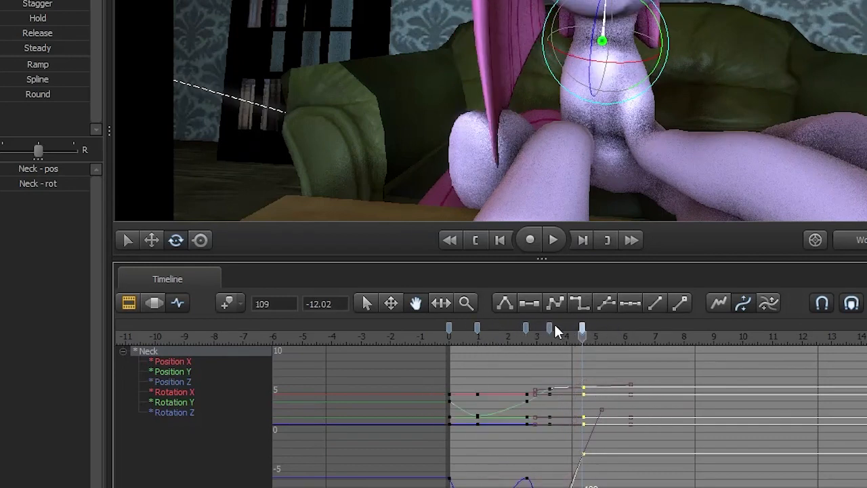
{"action": "left_click", "coordinate": [549, 328], "text": "ctrl"}
{"action": "left_click", "coordinate": [528, 326]}
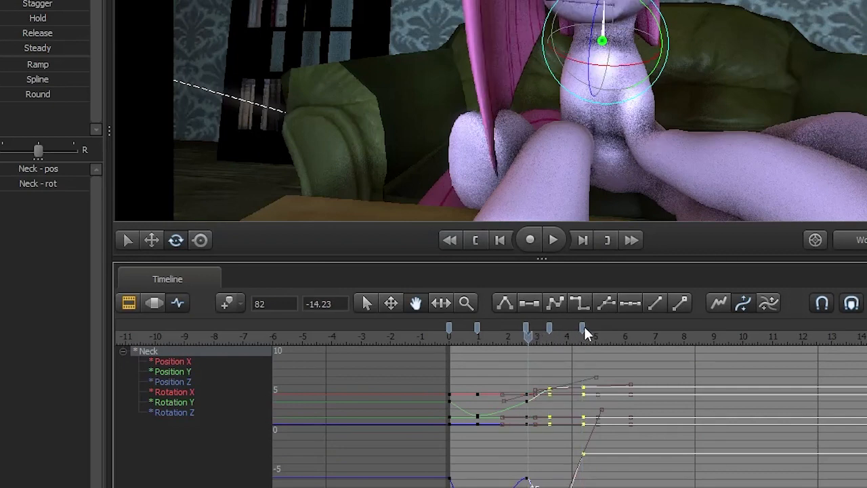
{"action": "left_click", "coordinate": [583, 327]}
{"action": "left_click", "coordinate": [549, 328], "text": "ctrl"}
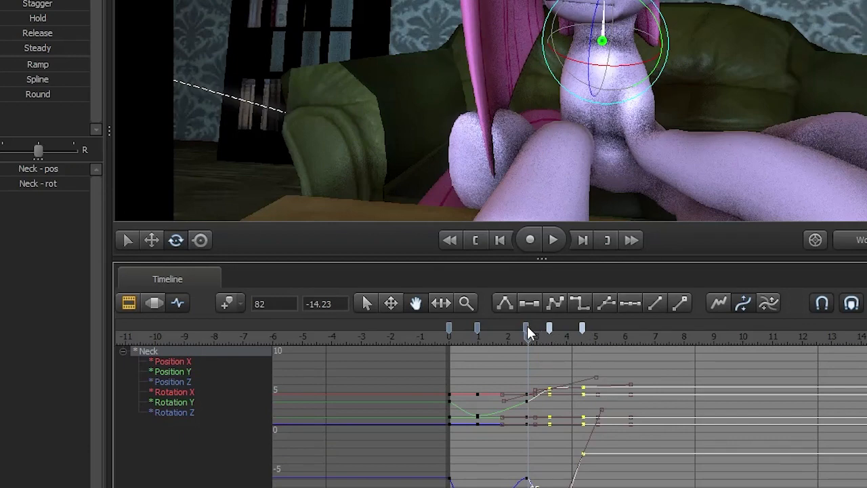
{"action": "left_click", "coordinate": [478, 328], "text": "ctrl"}
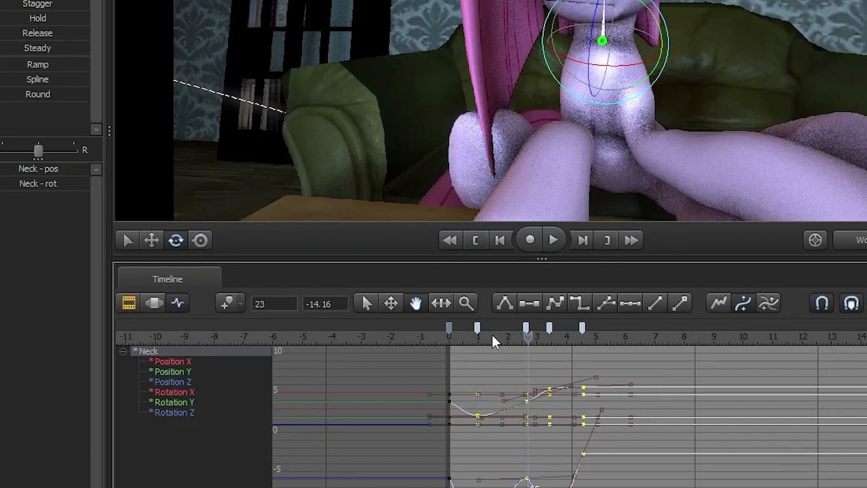
{"action": "left_click_drag", "start_coordinate": [476, 328], "coordinate": [478, 332]}
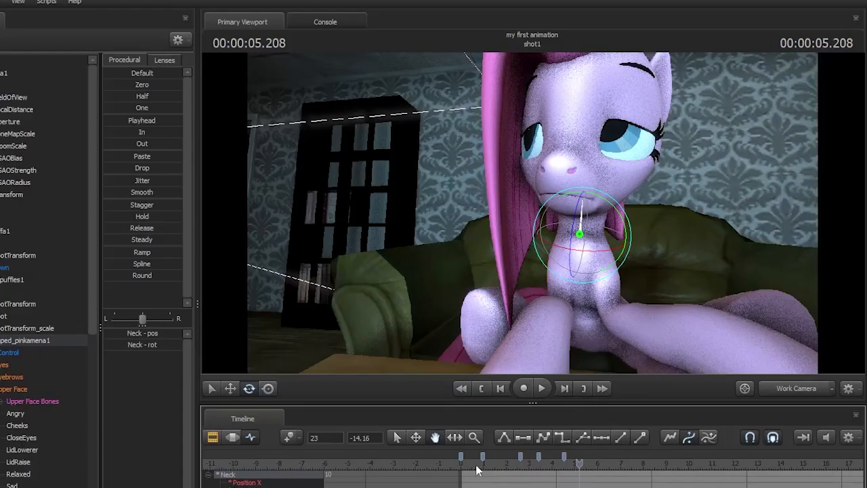
Go to 00:00:00.250, select viewTarget among Pinkamena's Eyes controls and switch to the Motion Editor
{"action": "left_click_drag", "start_coordinate": [467, 338], "coordinate": [459, 338]}
{"action": "left_click_drag", "start_coordinate": [469, 463], "coordinate": [465, 463]}
{"action": "left_click_drag", "start_coordinate": [465, 324], "coordinate": [533, 324]}
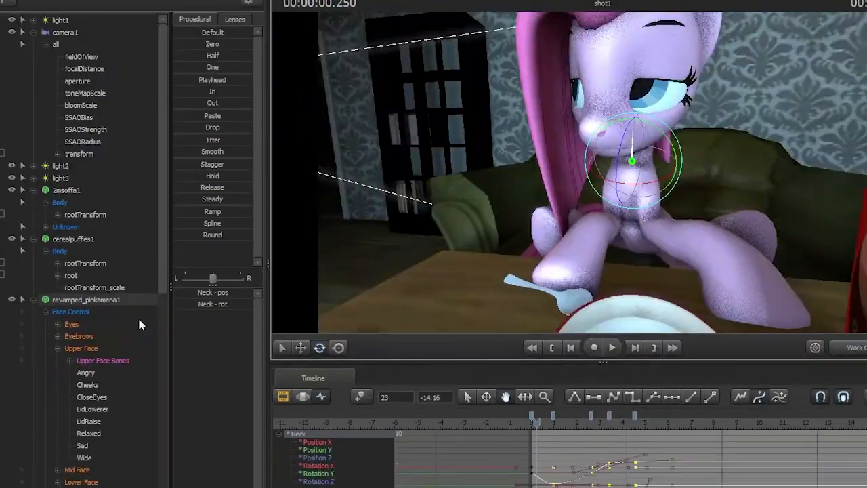
{"action": "left_click", "coordinate": [59, 323]}
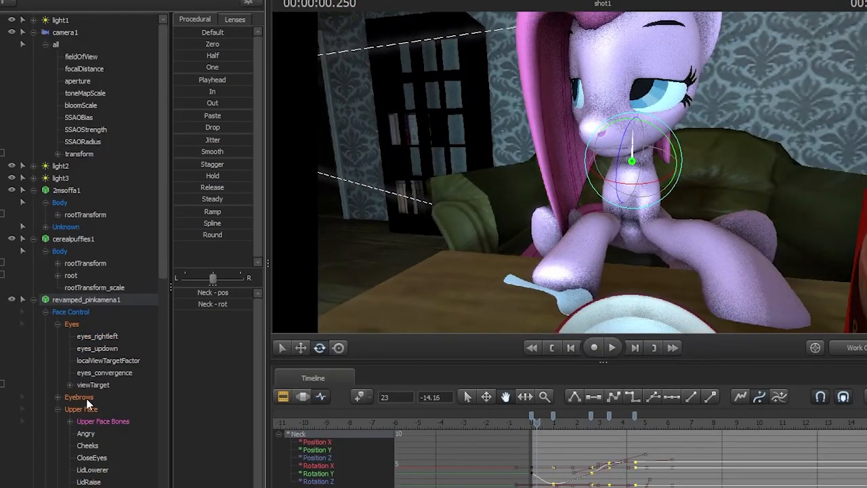
{"action": "left_click", "coordinate": [107, 383]}
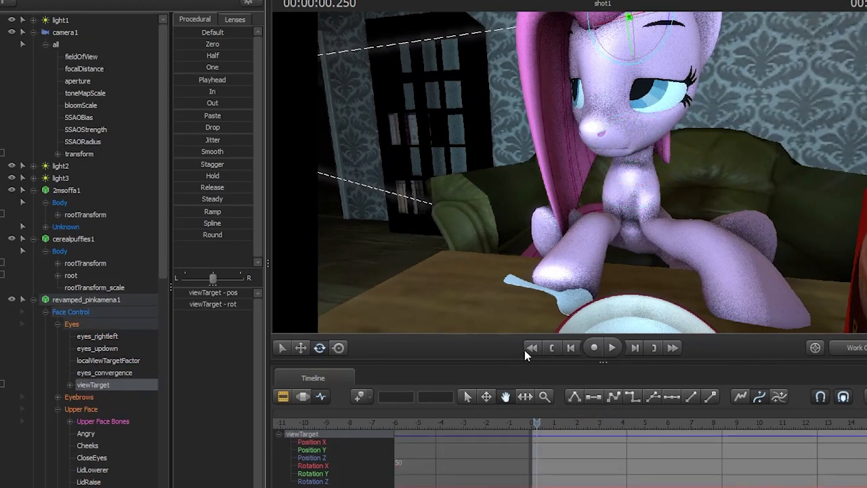
{"action": "left_click", "coordinate": [305, 398]}
Move the viewTarget in front of Pinkamena to redirect her gaze, and play the timeline to check it
{"action": "left_click_drag", "start_coordinate": [592, 172], "coordinate": [757, 120]}
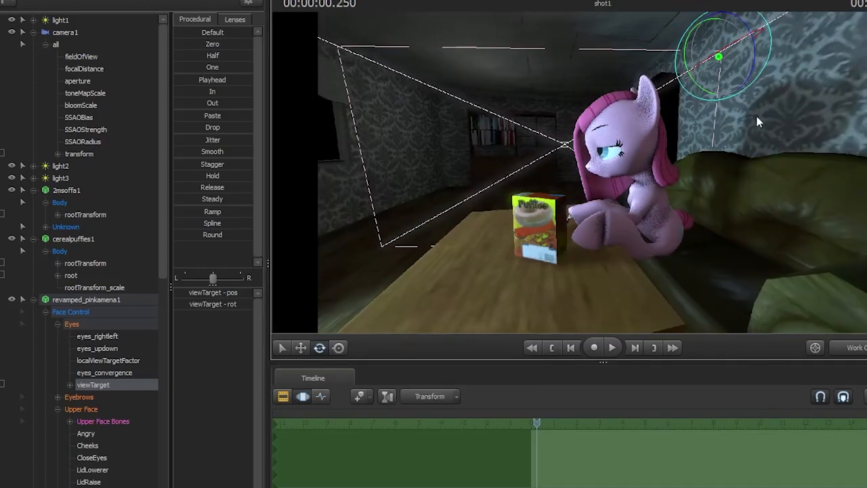
{"action": "key", "text": "r"}
{"action": "left_click_drag", "start_coordinate": [718, 56], "coordinate": [568, 156]}
{"action": "left_click_drag", "start_coordinate": [568, 156], "coordinate": [745, 203]}
{"action": "key", "text": "space"}
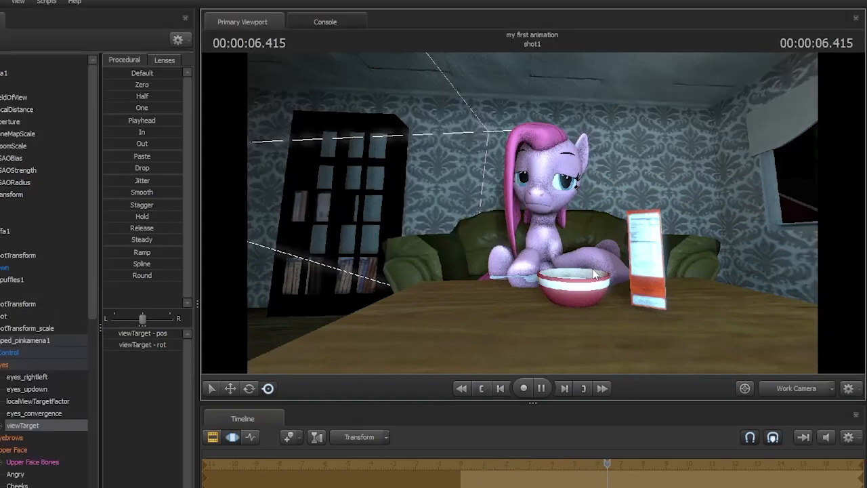
{"action": "key", "text": "space"}
Select Pinkamena's LeftBall hand control beside the cereal bowl
{"action": "left_click_drag", "start_coordinate": [618, 304], "coordinate": [532, 213]}
{"action": "left_click", "coordinate": [522, 168], "text": "ctrl"}
{"action": "left_click_drag", "start_coordinate": [522, 167], "coordinate": [527, 199]}
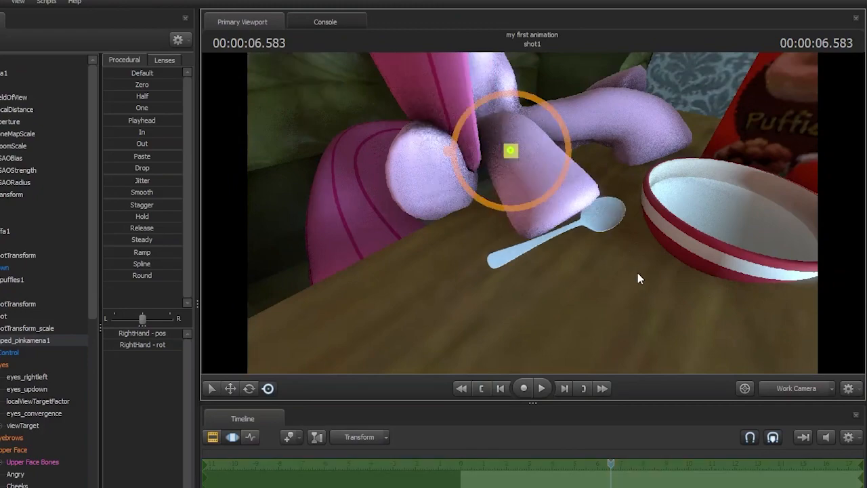
{"action": "left_click_drag", "start_coordinate": [637, 272], "coordinate": [607, 309]}
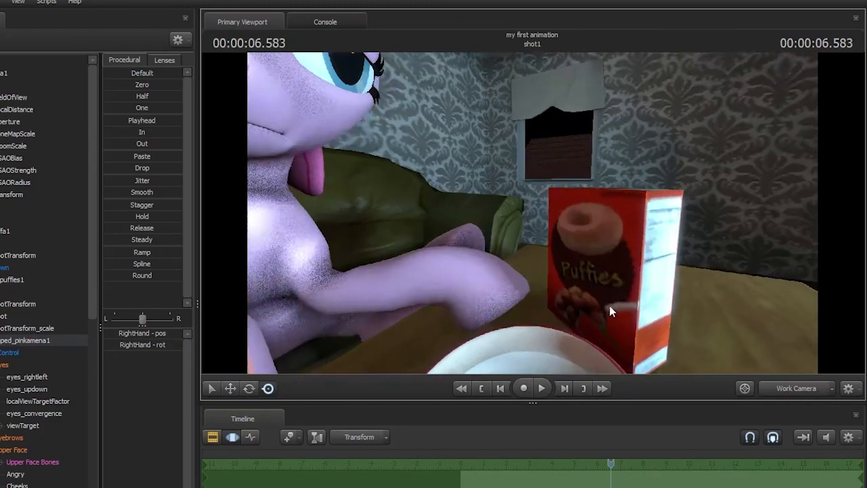
{"action": "left_click", "coordinate": [514, 267]}
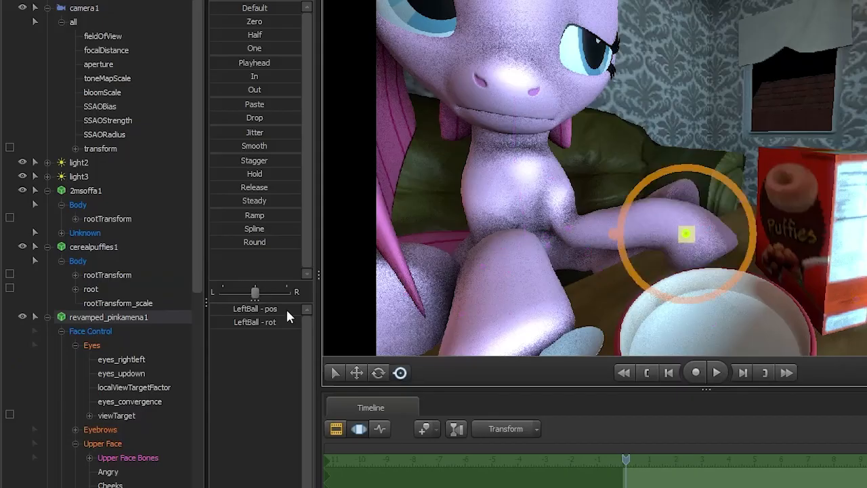
Collapse Pinkamena's Face Control group and lock the cereal box's rootTransform to her LeftBall control
{"action": "scroll", "coordinate": [126, 357], "scroll_direction": "down", "scroll_amount": 5}
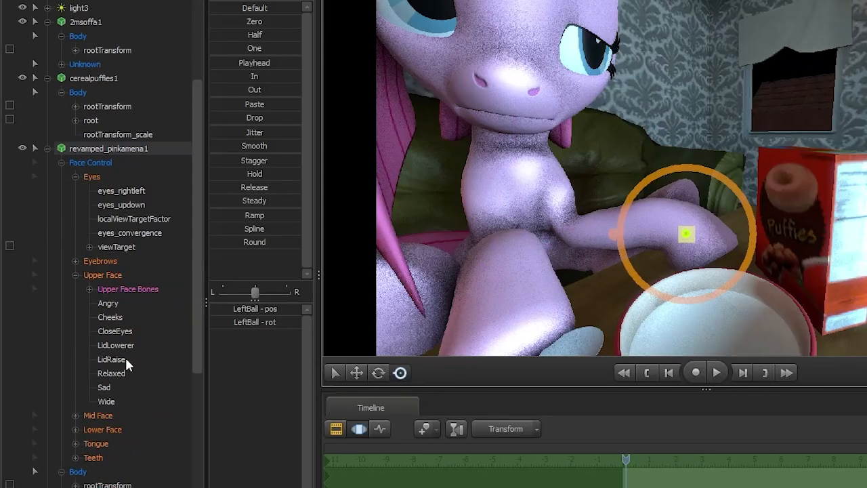
{"action": "scroll", "coordinate": [65, 389], "scroll_direction": "up", "scroll_amount": 2}
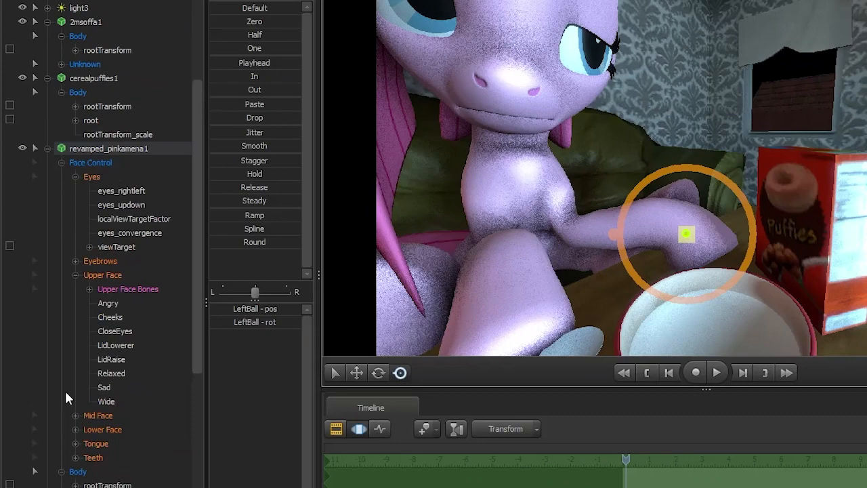
{"action": "left_click", "coordinate": [61, 162]}
{"action": "left_click", "coordinate": [60, 176]}
{"action": "scroll", "coordinate": [130, 219], "scroll_direction": "up", "scroll_amount": 4}
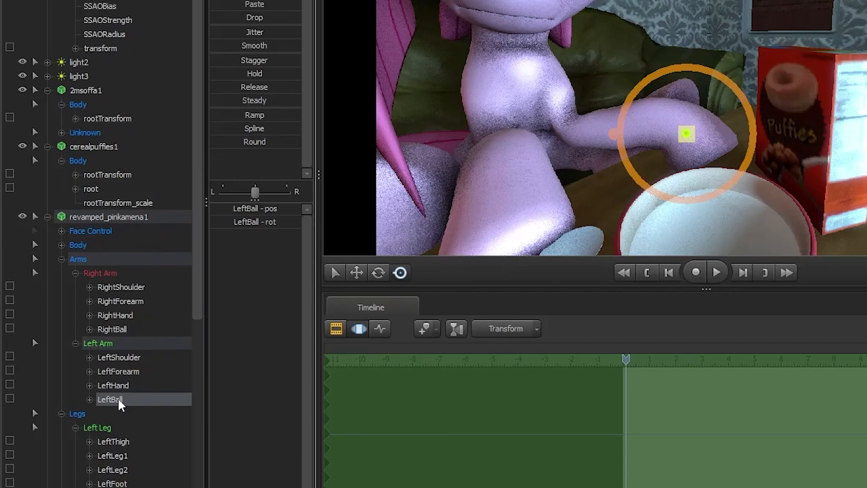
{"action": "left_click_drag", "start_coordinate": [120, 401], "coordinate": [133, 176]}
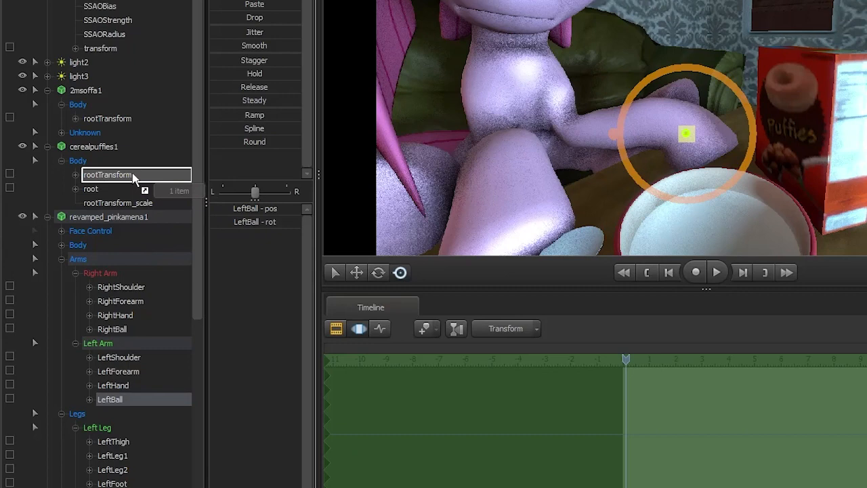
{"action": "left_click_drag", "start_coordinate": [134, 176], "coordinate": [121, 174]}
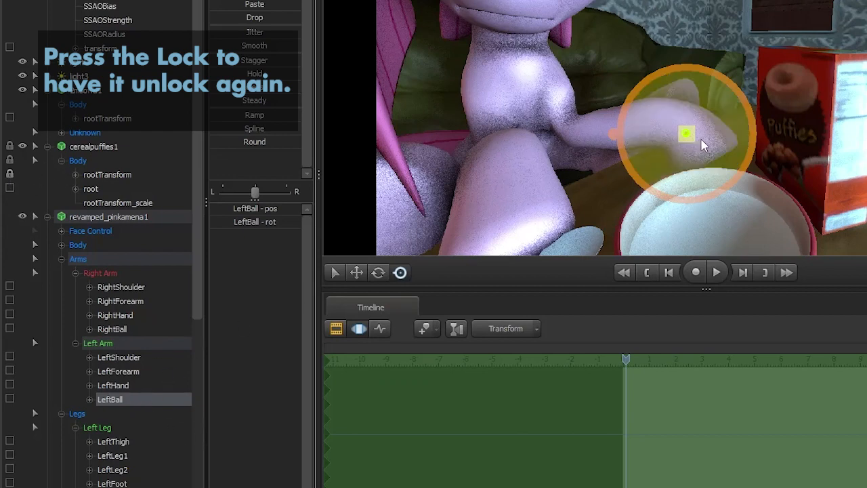
Try the lock by rotating LeftBall, raising the cereal box off the table, and rotating the hand again
{"action": "left_click_drag", "start_coordinate": [710, 142], "coordinate": [690, 86]}
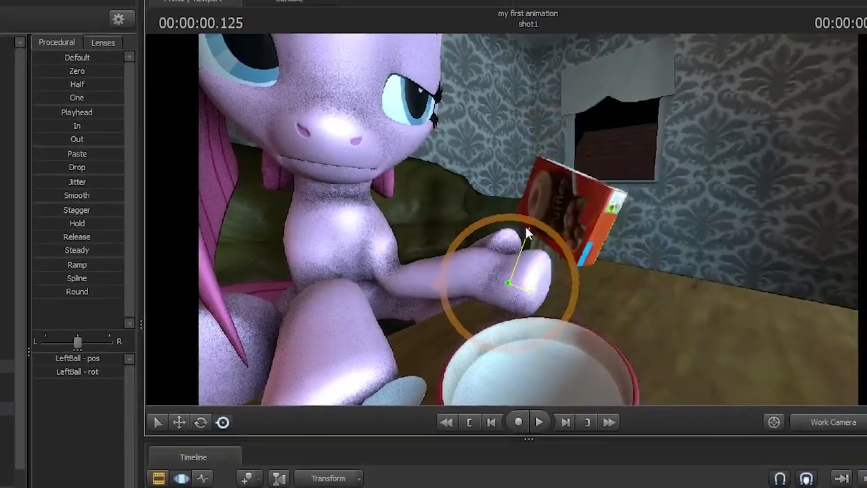
{"action": "left_click_drag", "start_coordinate": [525, 225], "coordinate": [523, 277]}
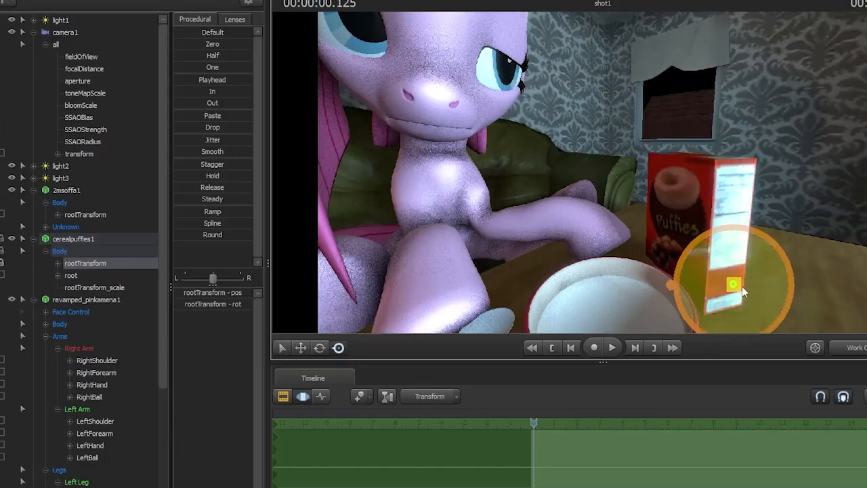
{"action": "left_click_drag", "start_coordinate": [735, 285], "coordinate": [731, 221]}
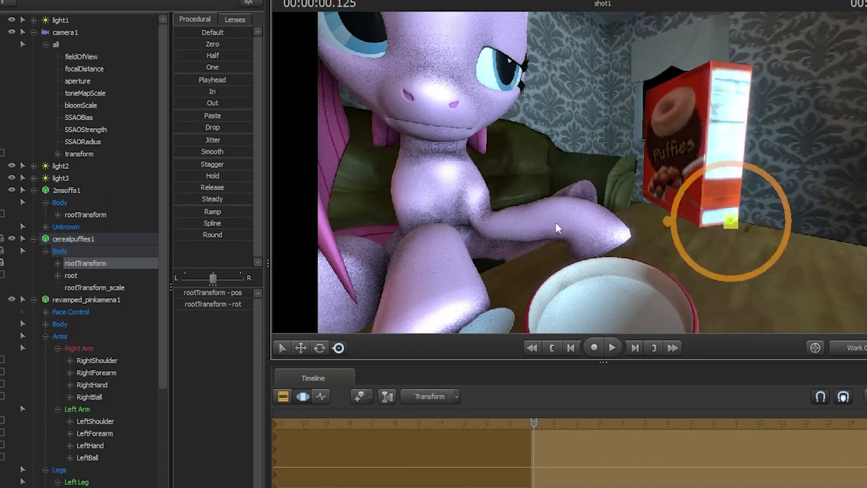
{"action": "key", "text": "ctrl"}
{"action": "left_click_drag", "start_coordinate": [603, 232], "coordinate": [625, 245]}
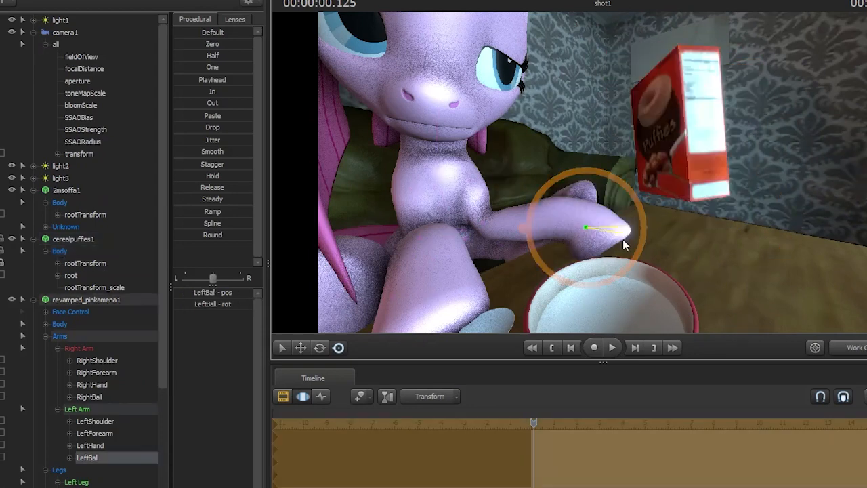
{"action": "left_click", "coordinate": [473, 183]}
{"action": "mouse_move", "coordinate": [502, 210]}
{"action": "left_mouse_down"}
{"action": "mouse_move", "coordinate": [513, 188]}
{"action": "mouse_move", "coordinate": [504, 211]}
{"action": "left_mouse_up"}
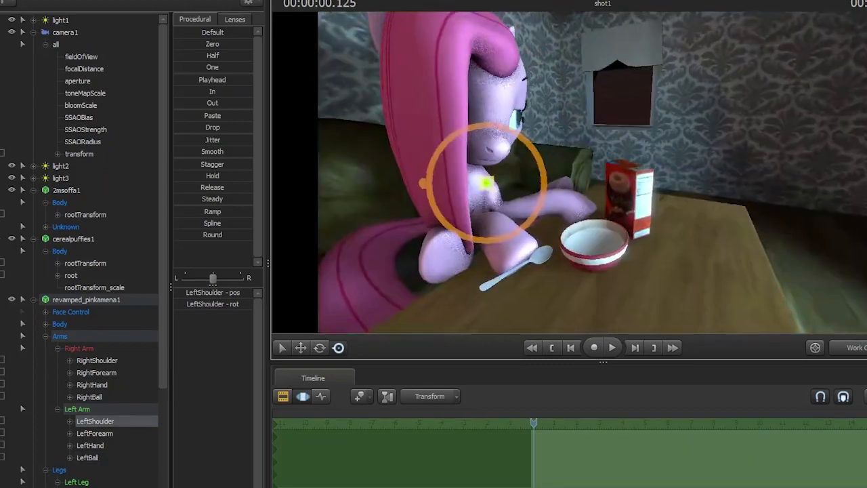
Select camera1, switch to the Graph Editor, and look through camera1 at the start of the shot
{"action": "left_click_drag", "start_coordinate": [591, 172], "coordinate": [501, 210]}
{"action": "left_click_drag", "start_coordinate": [569, 203], "coordinate": [596, 172]}
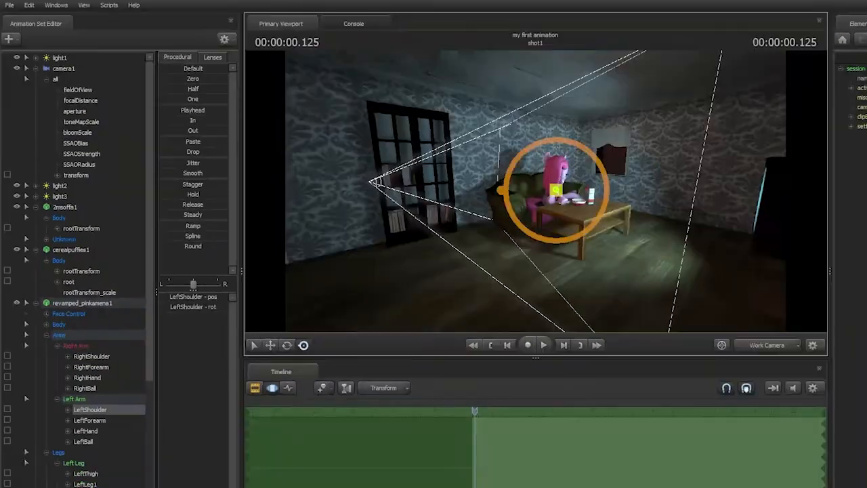
{"action": "left_click", "coordinate": [58, 69]}
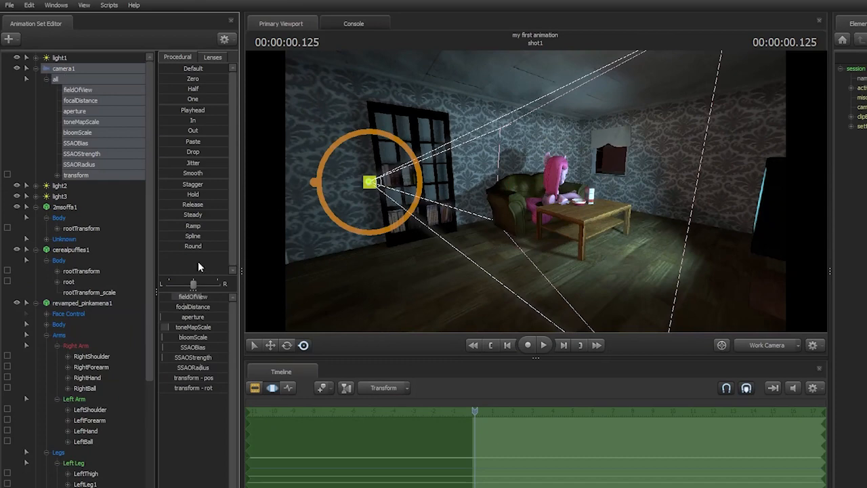
{"action": "left_click", "coordinate": [288, 388]}
{"action": "left_click", "coordinate": [491, 345]}
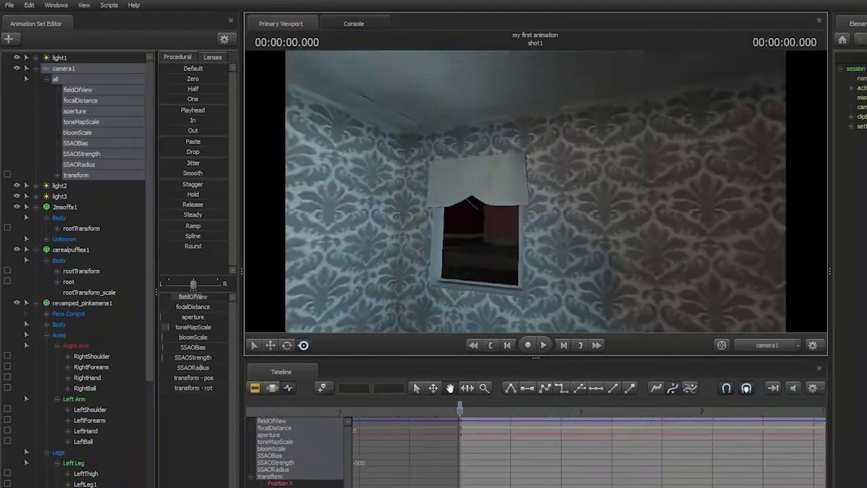
Place camera1 outside the red house at 00:00:00.000 and bring it closer to the window at 00:00:00.250
{"action": "mouse_move", "coordinate": [535, 190]}
{"action": "left_mouse_down"}
{"action": "mouse_move", "coordinate": [338, 191]}
{"action": "mouse_move", "coordinate": [297, 199]}
{"action": "mouse_move", "coordinate": [296, 210]}
{"action": "mouse_move", "coordinate": [535, 191]}
{"action": "left_mouse_up"}
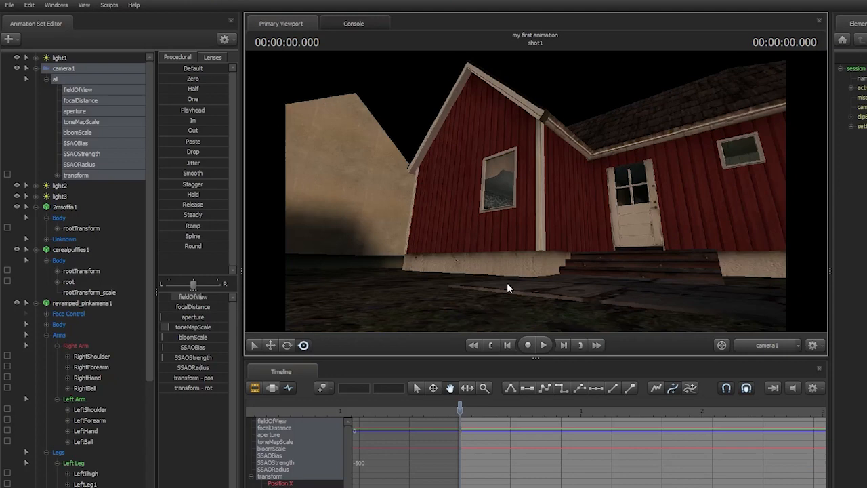
{"action": "left_click_drag", "start_coordinate": [469, 406], "coordinate": [490, 413]}
{"action": "left_click_drag", "start_coordinate": [538, 216], "coordinate": [538, 217]}
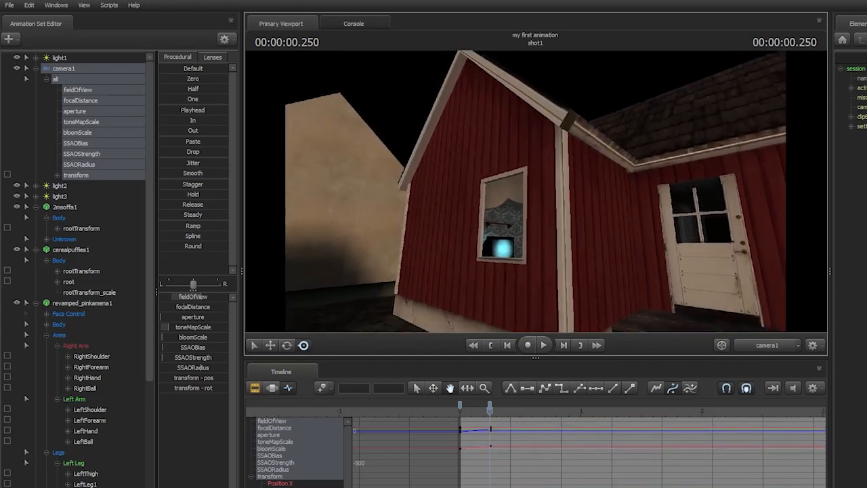
Add two more camera1 keyframes approaching through the window, the last at 00:00:00.833, and adjust the field of view
{"action": "left_click", "coordinate": [519, 411]}
{"action": "left_click_drag", "start_coordinate": [527, 251], "coordinate": [541, 257]}
{"action": "left_click", "coordinate": [559, 411]}
{"action": "left_click_drag", "start_coordinate": [207, 298], "coordinate": [192, 297]}
{"action": "left_click_drag", "start_coordinate": [571, 186], "coordinate": [571, 207]}
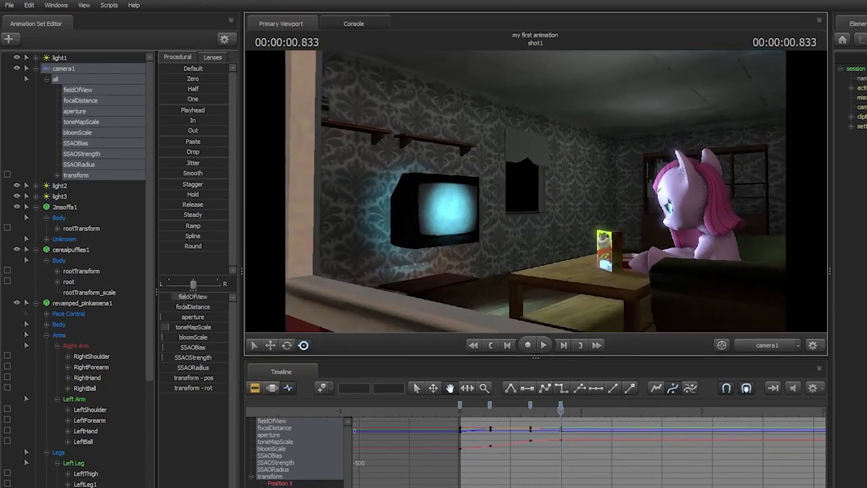
Play back the camera move and spread its keyframes out in time, placing the last one at frame 104
{"action": "left_click_drag", "start_coordinate": [560, 412], "coordinate": [460, 414]}
{"action": "key", "text": "space"}
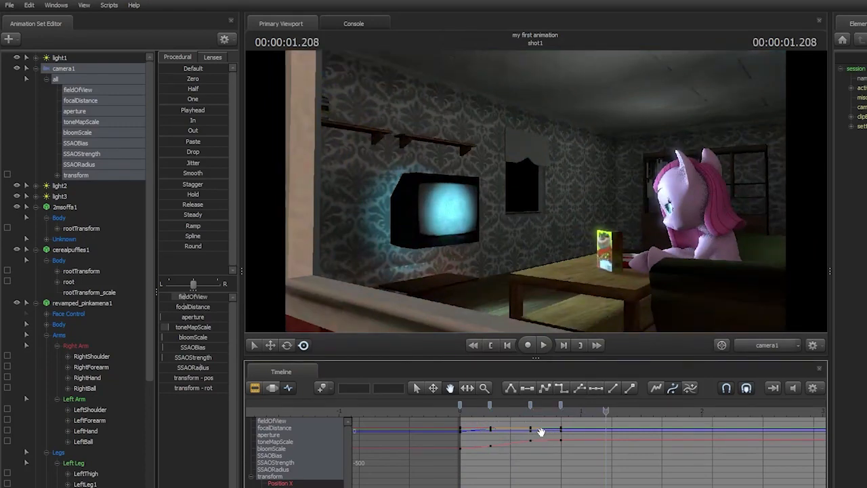
{"action": "scroll", "coordinate": [540, 431], "scroll_direction": "down", "scroll_amount": 3}
{"action": "left_click", "coordinate": [586, 405]}
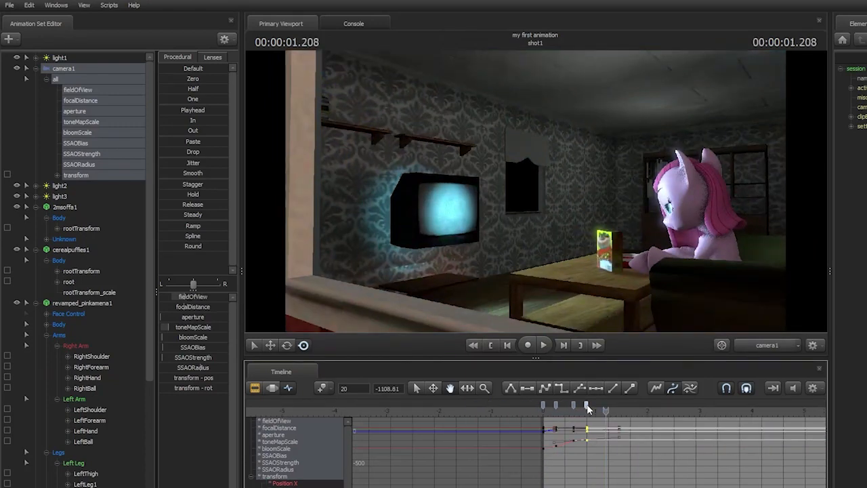
{"action": "mouse_move", "coordinate": [586, 404]}
{"action": "left_mouse_down"}
{"action": "mouse_move", "coordinate": [618, 405]}
{"action": "mouse_move", "coordinate": [566, 405]}
{"action": "left_mouse_up"}
{"action": "left_click", "coordinate": [543, 414]}
{"action": "key", "text": "space"}
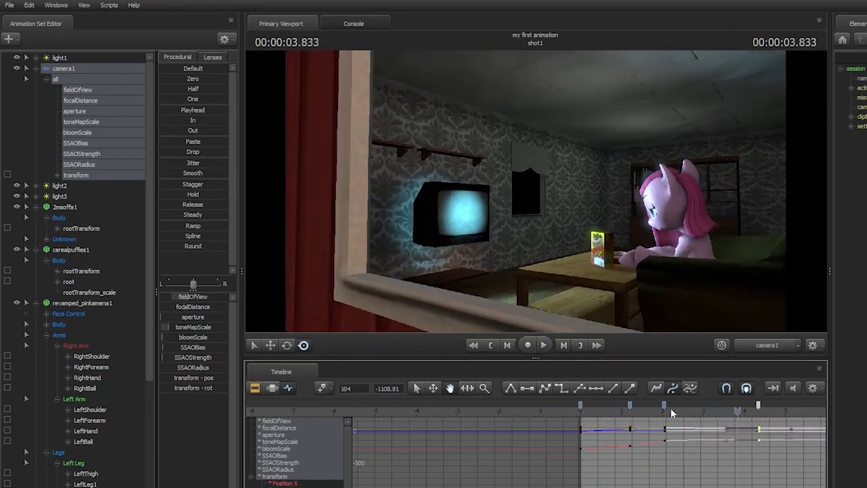
Move the third camera keyframe to frame 66 and the first one before the shot's start, and play the result
{"action": "left_click_drag", "start_coordinate": [636, 406], "coordinate": [761, 405]}
{"action": "left_click_drag", "start_coordinate": [707, 405], "coordinate": [710, 405]}
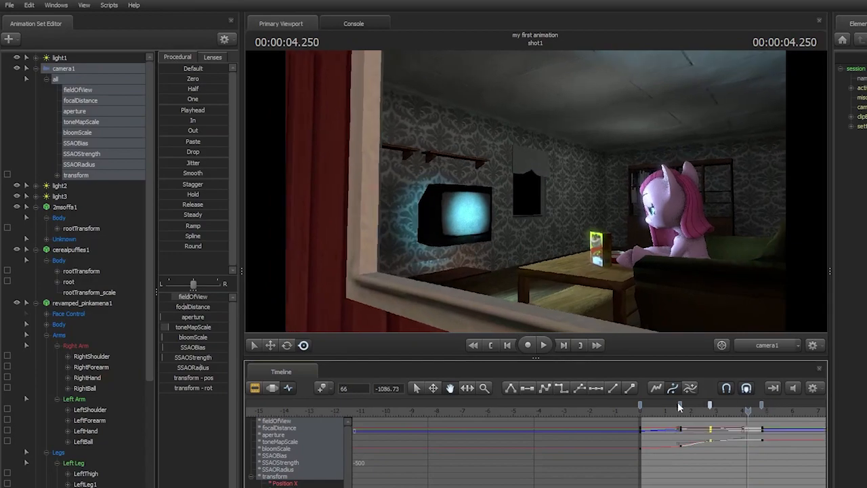
{"action": "left_click", "coordinate": [644, 410]}
{"action": "left_click_drag", "start_coordinate": [639, 405], "coordinate": [620, 405]}
{"action": "key", "text": "space"}
{"action": "key", "text": "space"}
Shift the last two camera keyframes later together, placing the third at frame 83, and play the move
{"action": "scroll", "coordinate": [715, 415], "scroll_direction": "down", "scroll_amount": 2}
{"action": "left_click", "coordinate": [714, 405]}
{"action": "left_click", "coordinate": [750, 405], "text": "shift"}
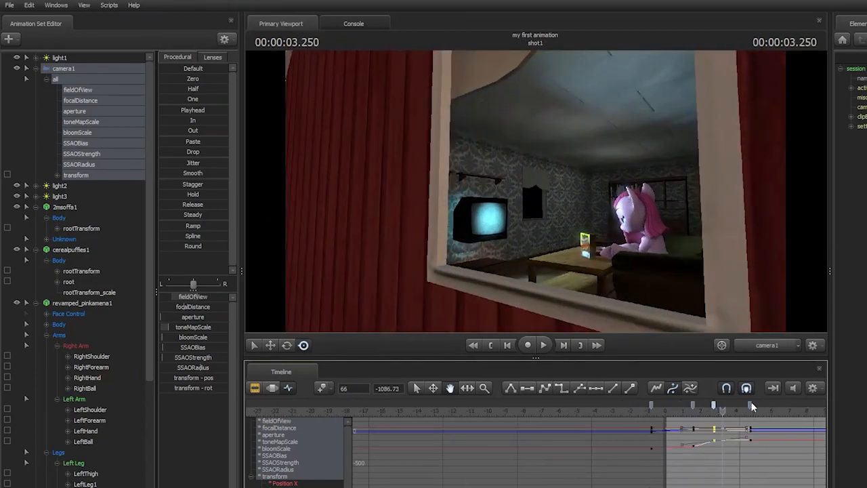
{"action": "left_click_drag", "start_coordinate": [750, 404], "coordinate": [762, 404]}
{"action": "left_click", "coordinate": [652, 410]}
{"action": "key", "text": "space"}
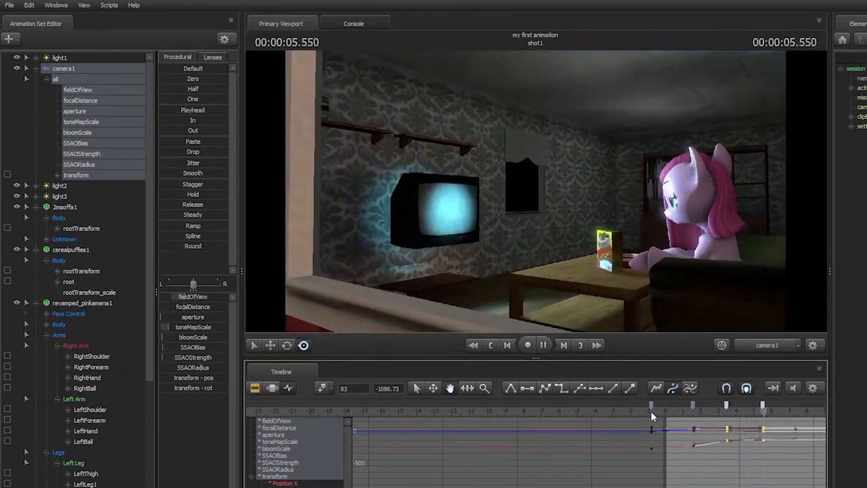
{"action": "key", "text": "space"}
Shift all of Pinkamena's Neck keyframes later together, placing the first at frame 62, and play the shot
{"action": "left_click", "coordinate": [714, 231]}
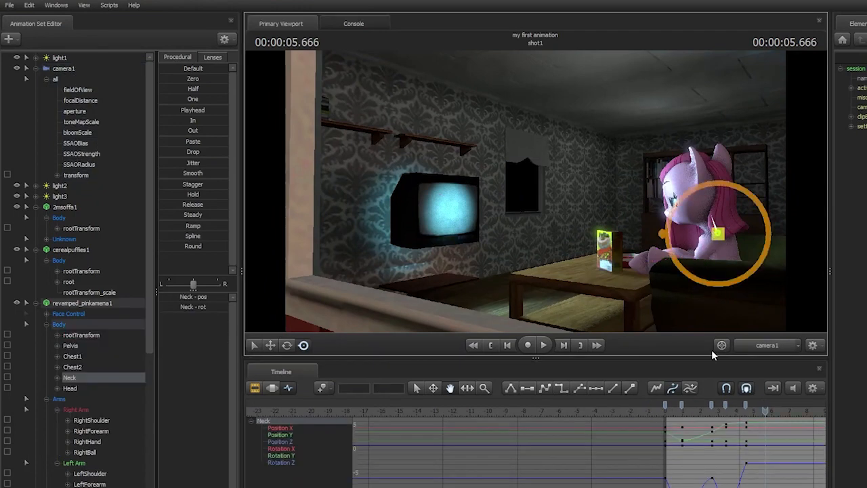
{"action": "left_click", "coordinate": [665, 408]}
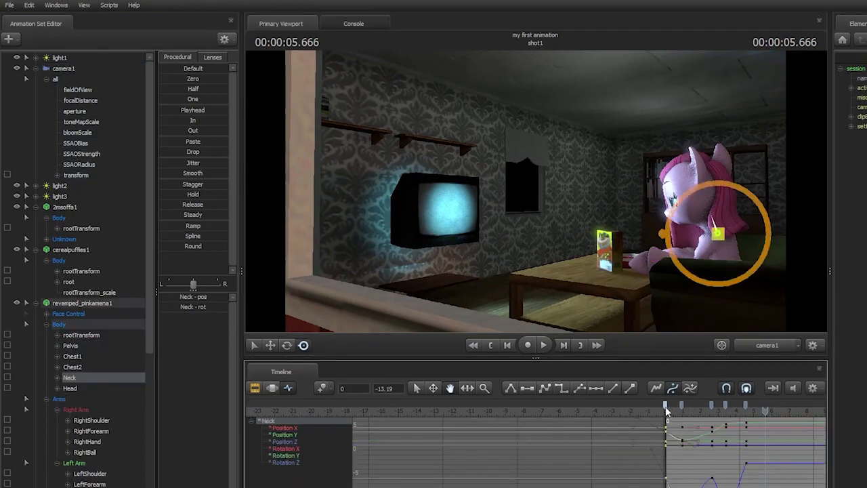
{"action": "left_click", "coordinate": [745, 406], "text": "shift"}
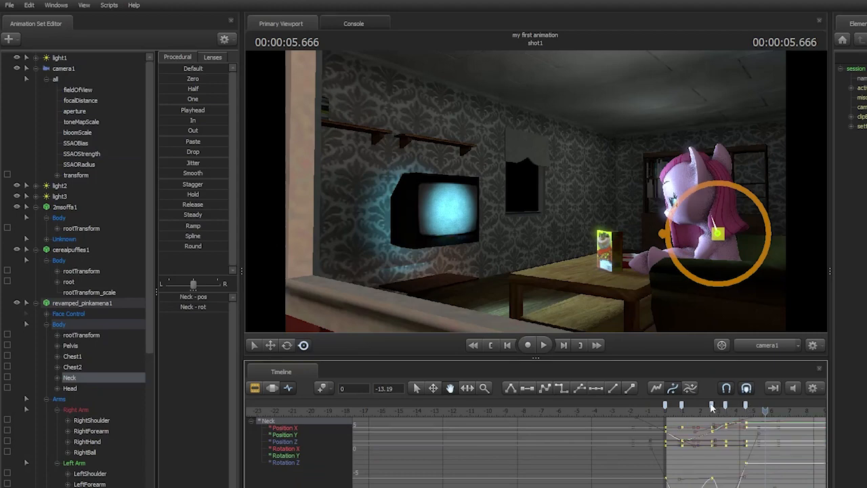
{"action": "left_click_drag", "start_coordinate": [711, 406], "coordinate": [664, 413]}
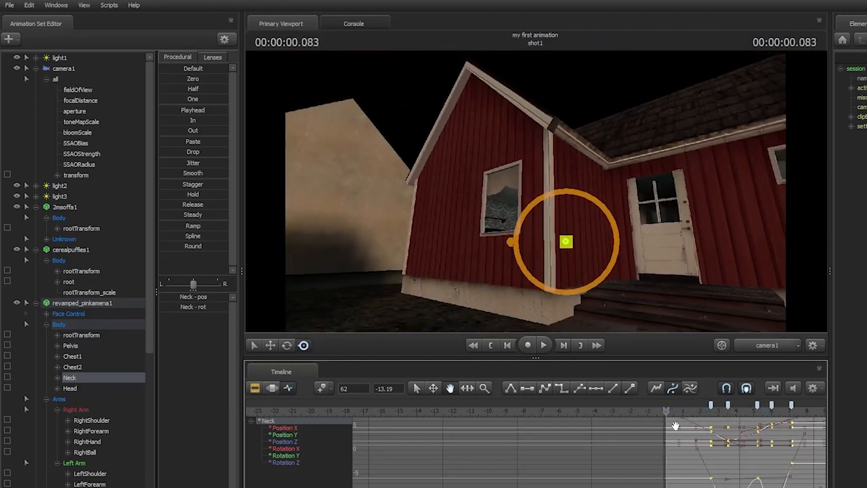
{"action": "key", "text": "space"}
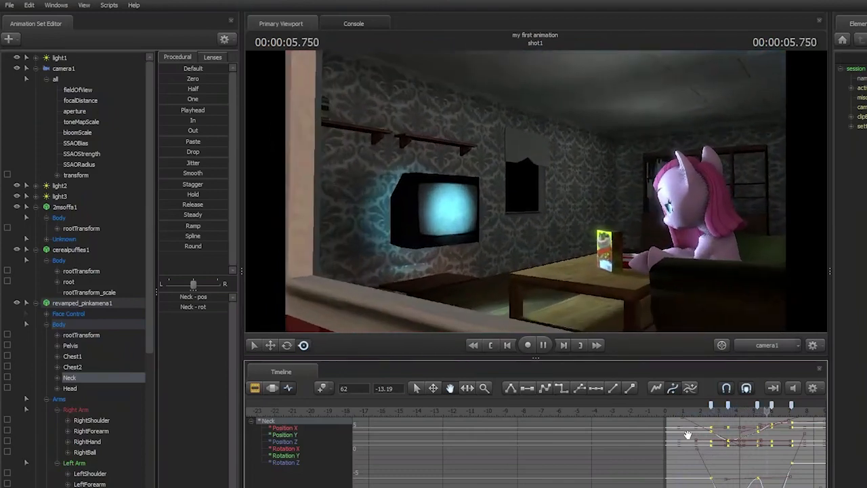
{"action": "key", "text": "space"}
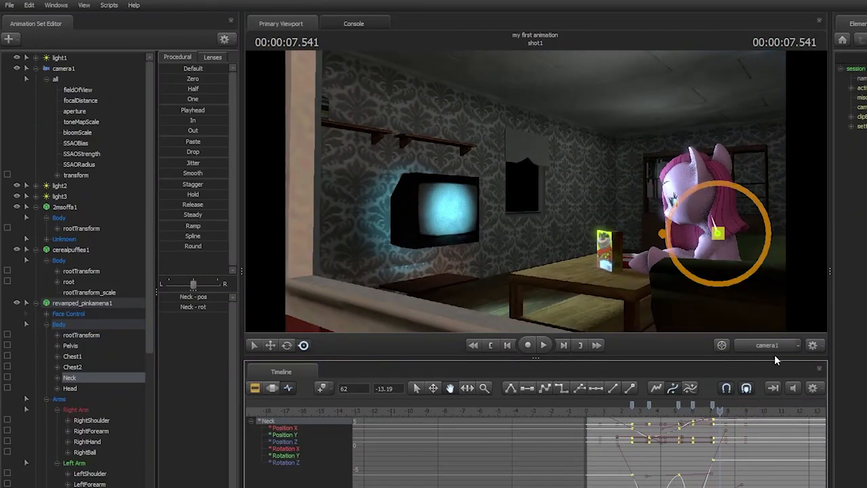
Switch to the Work Camera and select light3 in front of the television
{"action": "left_click", "coordinate": [758, 345]}
{"action": "mouse_move", "coordinate": [546, 190]}
{"action": "left_mouse_down"}
{"action": "mouse_move", "coordinate": [643, 190]}
{"action": "mouse_move", "coordinate": [546, 190]}
{"action": "left_mouse_up"}
{"action": "key", "text": "w"}
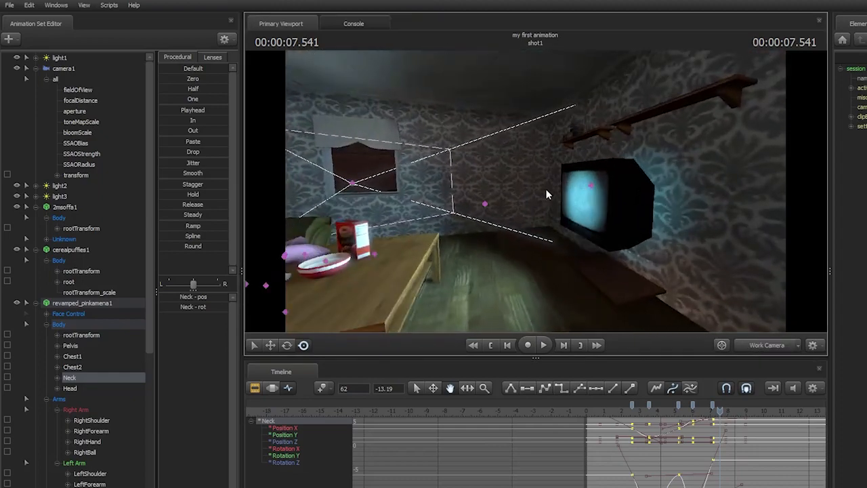
{"action": "left_click", "coordinate": [487, 205]}
{"action": "left_click", "coordinate": [36, 196]}
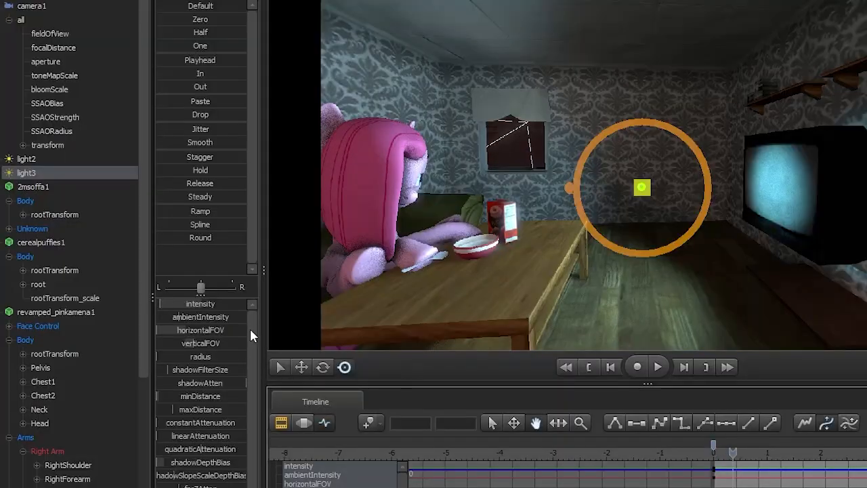
Keyframe changes in light3's intensity at successive points on the timeline to make the television light flicker
{"action": "left_click", "coordinate": [758, 453]}
{"action": "mouse_move", "coordinate": [203, 304]}
{"action": "left_mouse_down"}
{"action": "mouse_move", "coordinate": [190, 304]}
{"action": "mouse_move", "coordinate": [208, 304]}
{"action": "left_mouse_up"}
{"action": "left_click", "coordinate": [786, 452]}
Copy light3's four flicker keyframes and paste them at 00:00:01.916 and again at 00:00:03.750 to repeat the flicker
{"action": "left_click", "coordinate": [713, 443]}
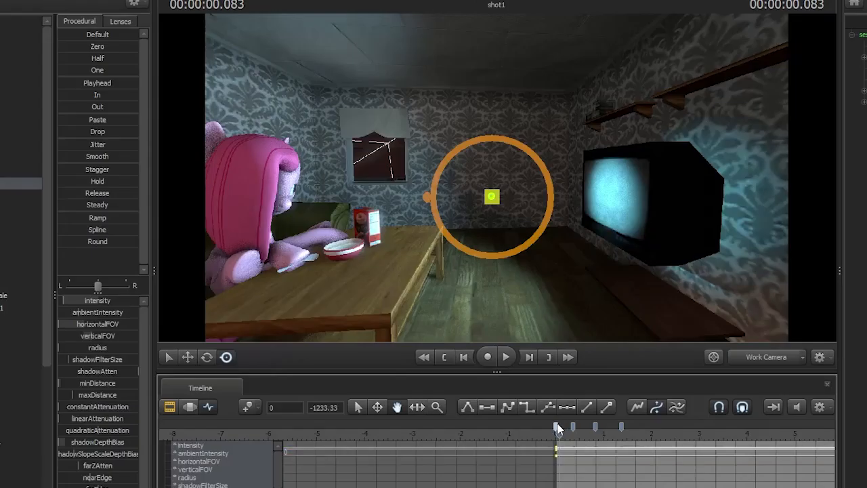
{"action": "left_click", "coordinate": [623, 426], "text": "shift"}
{"action": "left_click_drag", "start_coordinate": [623, 430], "coordinate": [646, 431]}
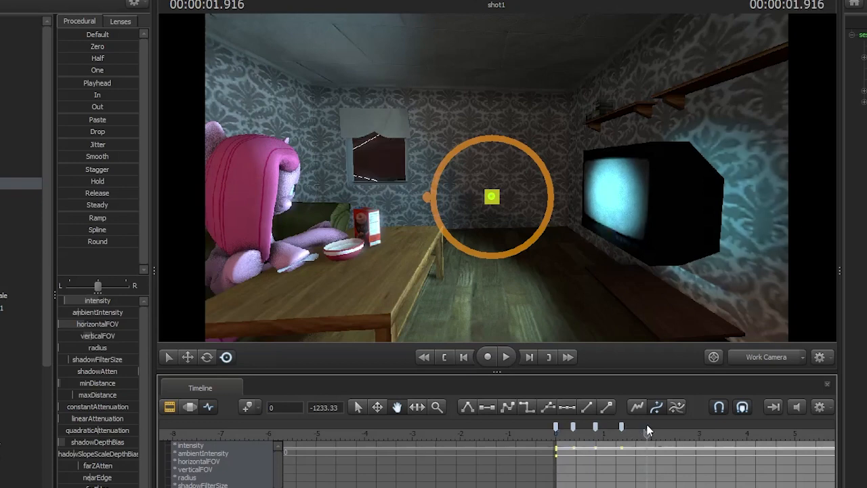
{"action": "key", "text": "ctrl+v"}
{"action": "scroll", "coordinate": [646, 426], "scroll_direction": "down", "scroll_amount": 1}
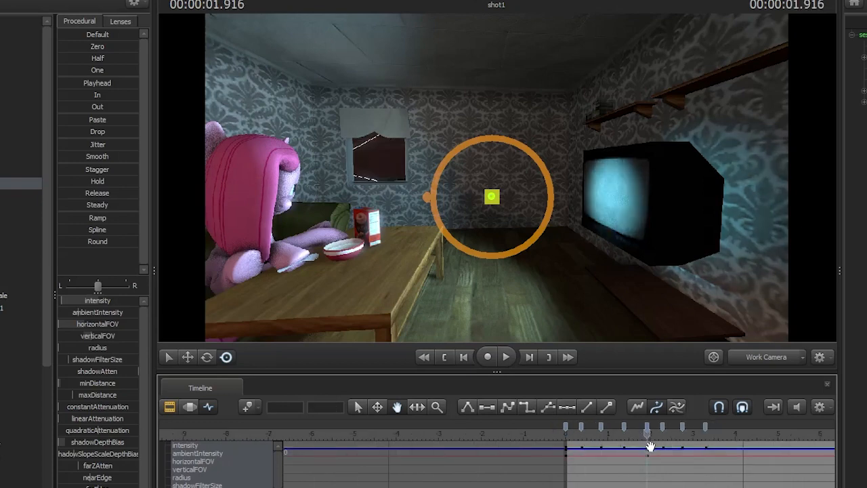
{"action": "left_click", "coordinate": [723, 426]}
{"action": "key", "text": "ctrl+v"}
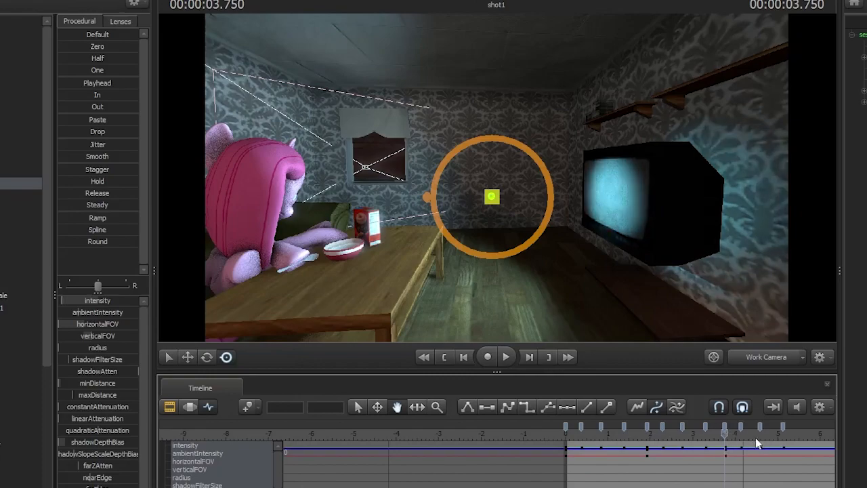
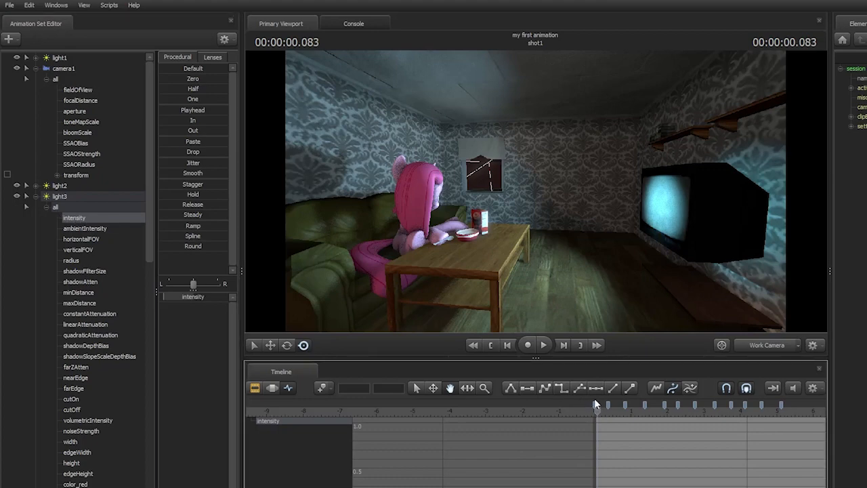
Copy all of light3's intensity keyframes onto light2's intensity, starting at 00:00:00.083, and play the shot
{"action": "right_click", "coordinate": [781, 404]}
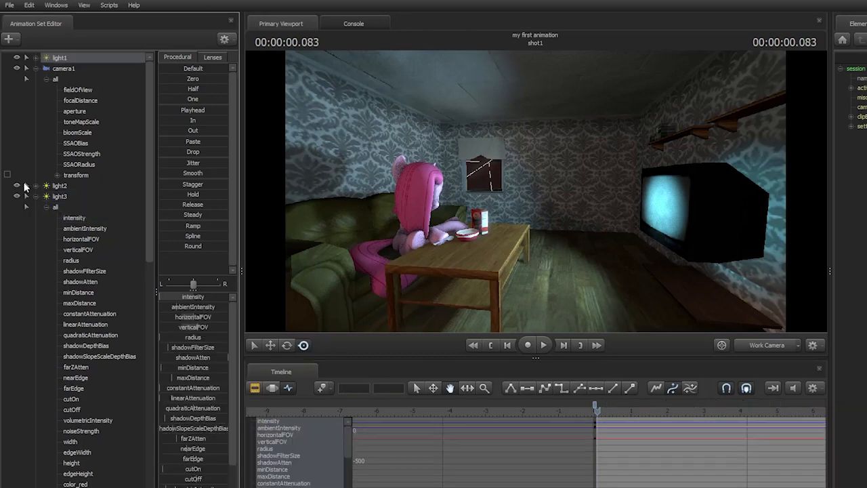
{"action": "left_click", "coordinate": [17, 185]}
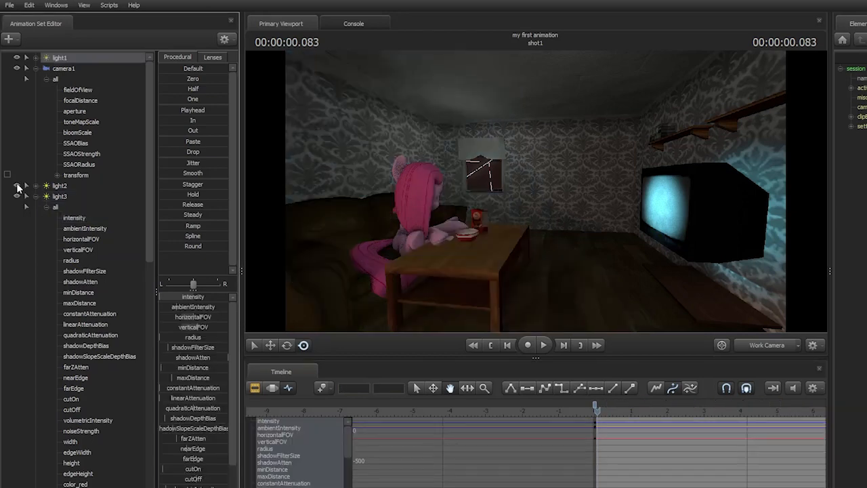
{"action": "left_click", "coordinate": [17, 185]}
{"action": "left_click", "coordinate": [58, 187]}
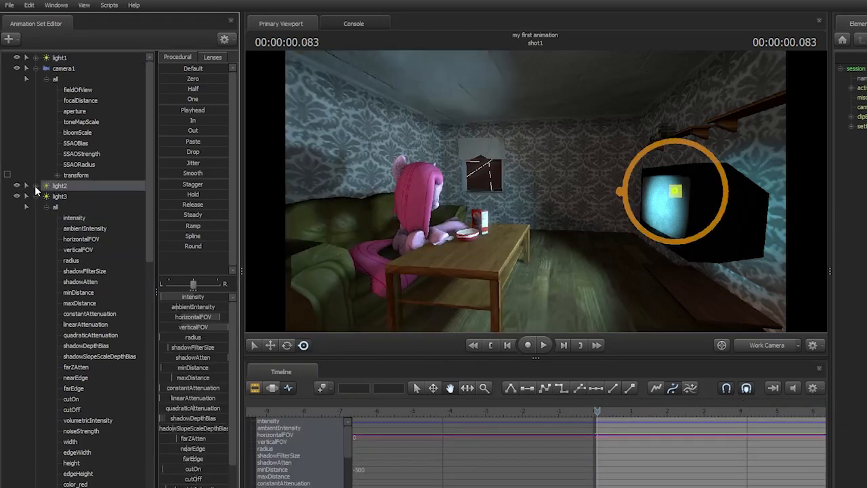
{"action": "left_click", "coordinate": [35, 187]}
{"action": "left_click", "coordinate": [73, 208]}
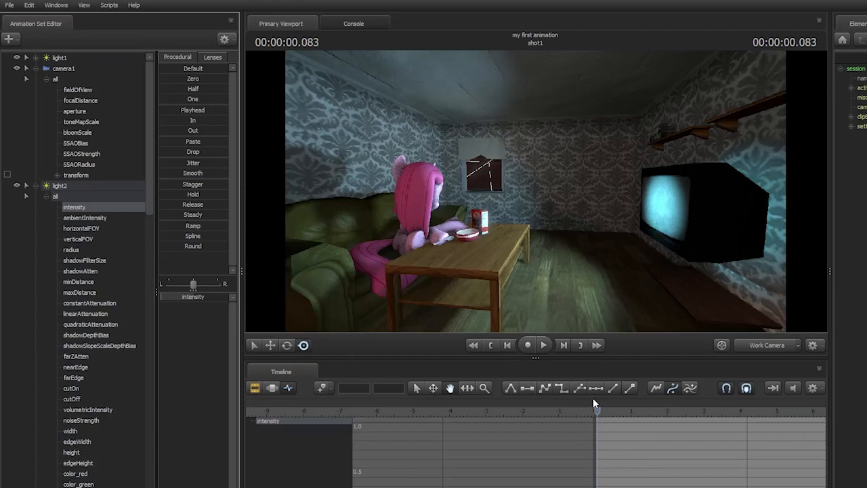
{"action": "left_click_drag", "start_coordinate": [593, 401], "coordinate": [597, 403]}
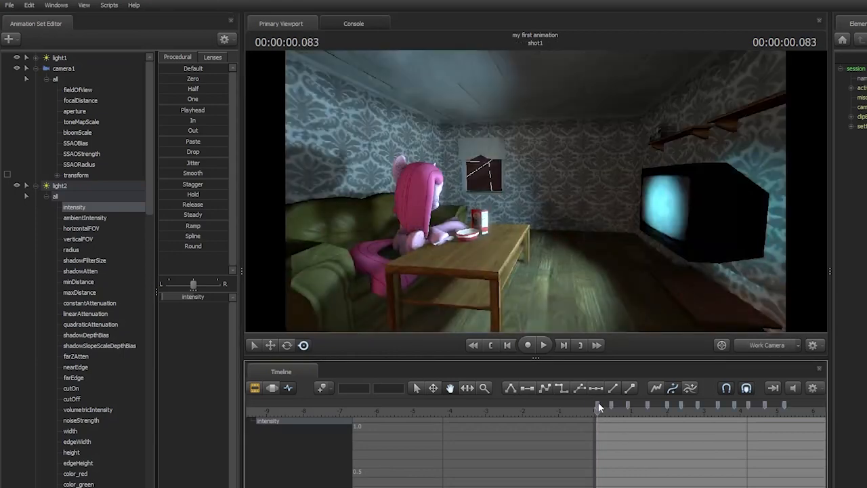
{"action": "key", "text": "space"}
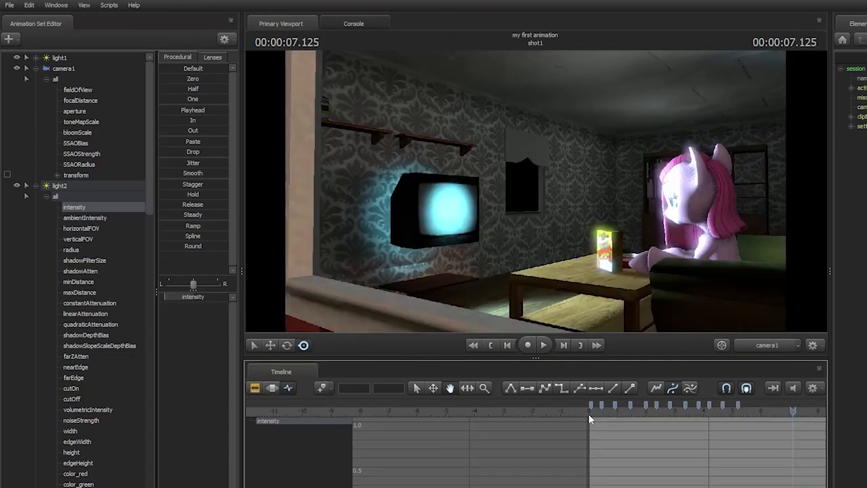
Save the session
{"action": "left_click", "coordinate": [9, 5]}
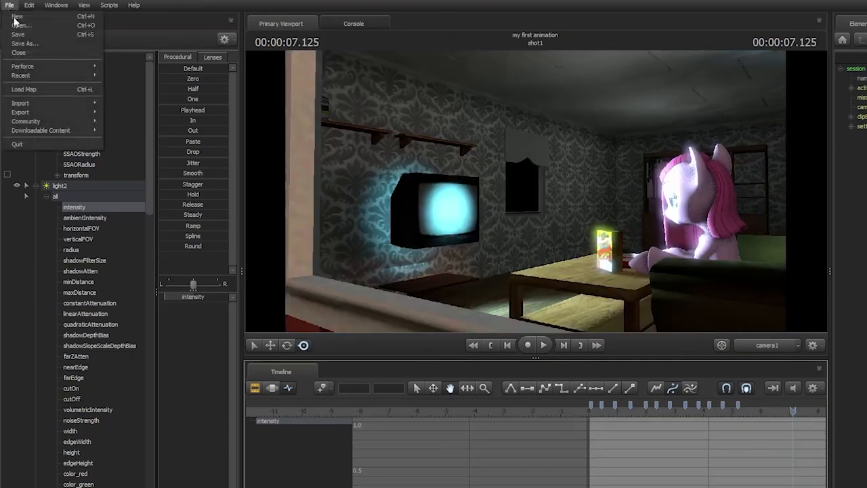
{"action": "left_click", "coordinate": [25, 35]}
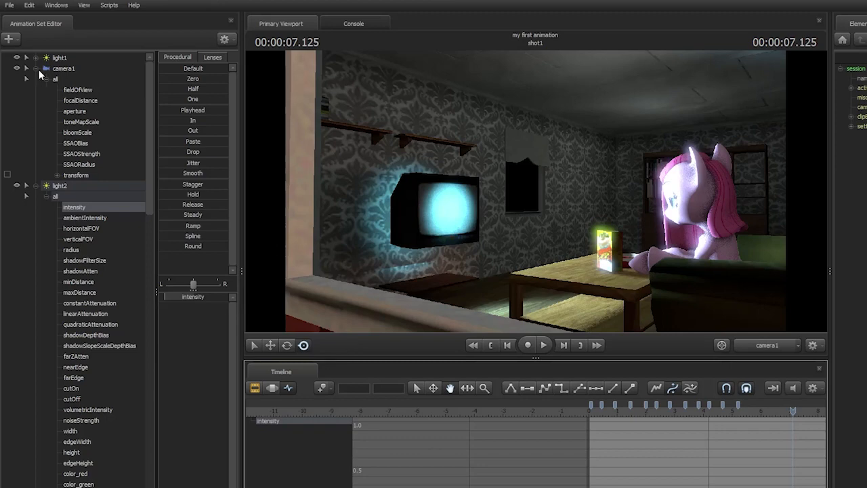
{"action": "left_click", "coordinate": [10, 6]}
{"action": "left_click", "coordinate": [26, 37]}
Keyframe Pinkamena's Upper Face controls with her eyes open at 00:00:03.416, 00:00:04.250 and two further points
{"action": "left_click_drag", "start_coordinate": [793, 444], "coordinate": [665, 439]}
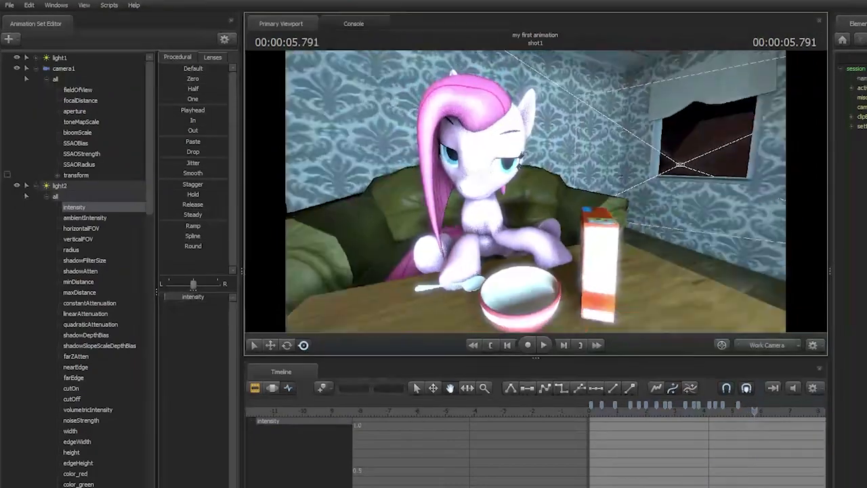
{"action": "left_click_drag", "start_coordinate": [535, 191], "coordinate": [515, 190]}
{"action": "key", "text": "s"}
{"action": "left_click_drag", "start_coordinate": [727, 418], "coordinate": [616, 417]}
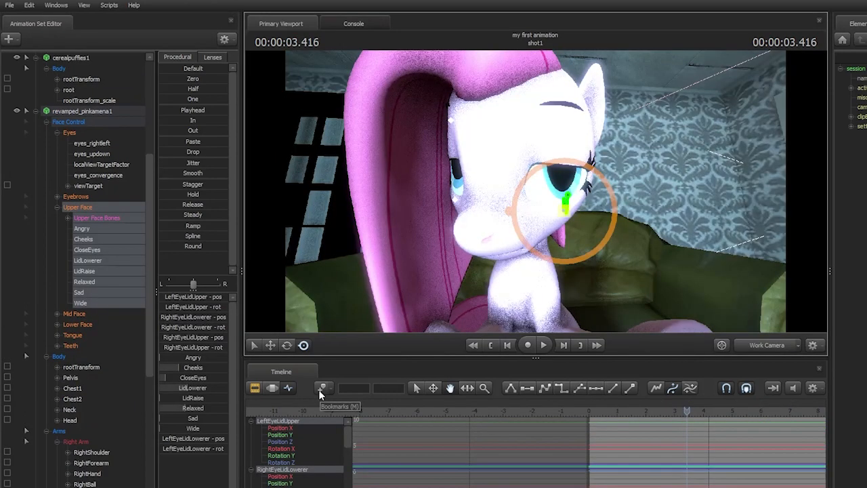
{"action": "left_click", "coordinate": [319, 391]}
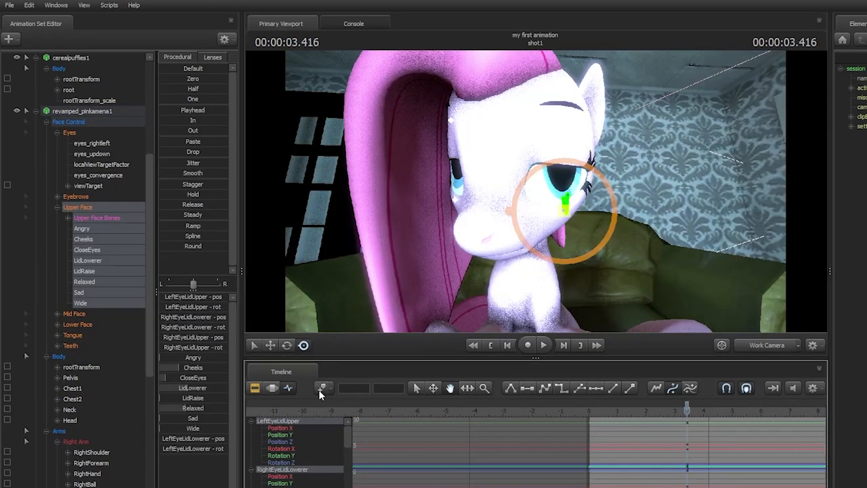
{"action": "left_click", "coordinate": [710, 412]}
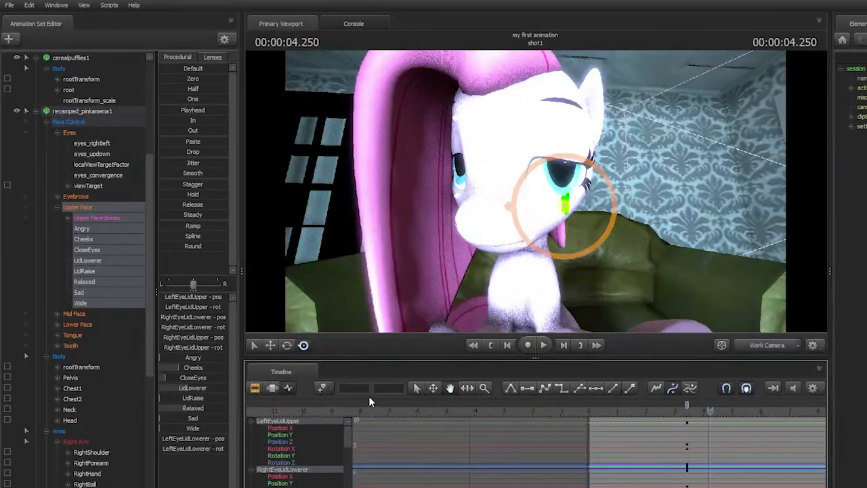
{"action": "left_click", "coordinate": [732, 414]}
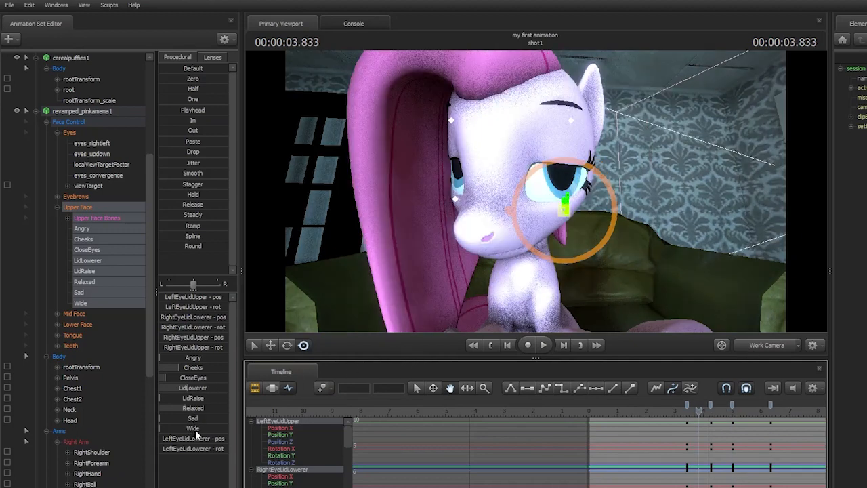
Add blinks between the Upper Face keyframes by raising CloseEyes partway at 00:00:03.833 and fully at 00:00:04.666, and play the shot
{"action": "left_click_drag", "start_coordinate": [194, 379], "coordinate": [226, 379]}
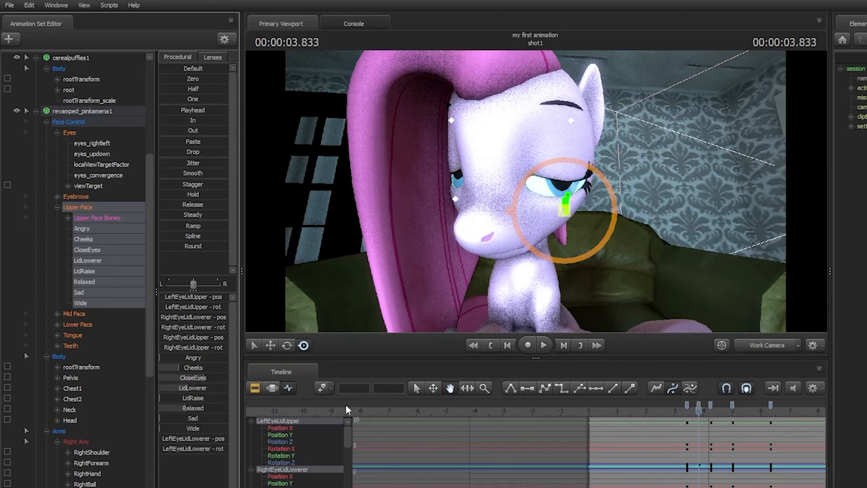
{"action": "left_click", "coordinate": [722, 409]}
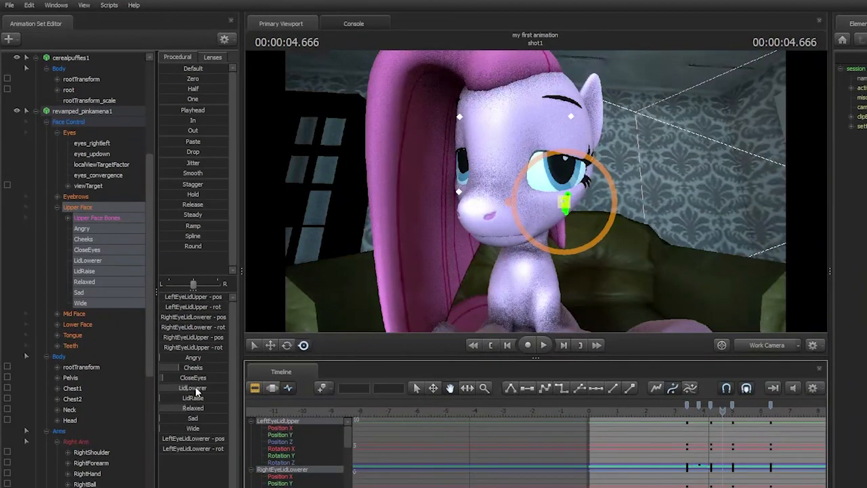
{"action": "left_click_drag", "start_coordinate": [195, 378], "coordinate": [226, 378]}
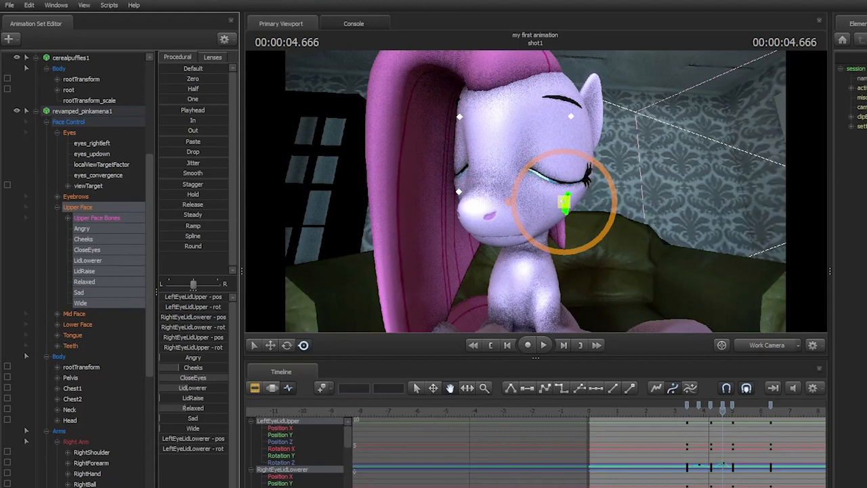
{"action": "left_click_drag", "start_coordinate": [751, 409], "coordinate": [672, 409]}
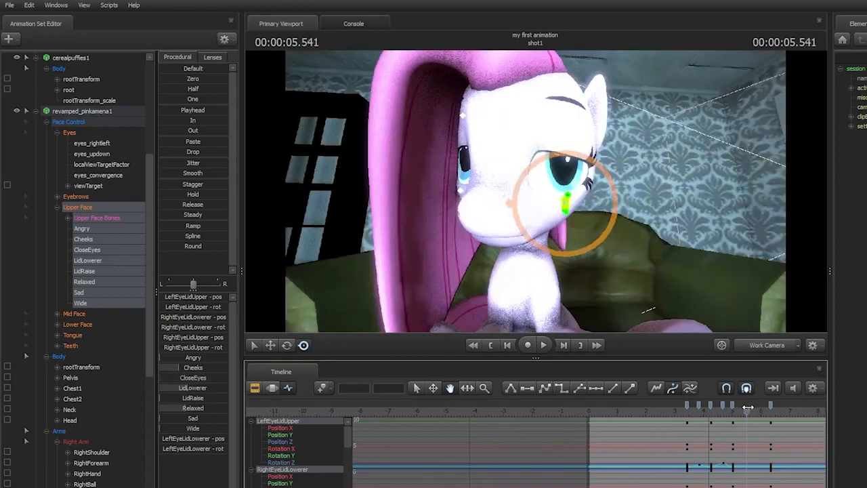
{"action": "left_click", "coordinate": [544, 344]}
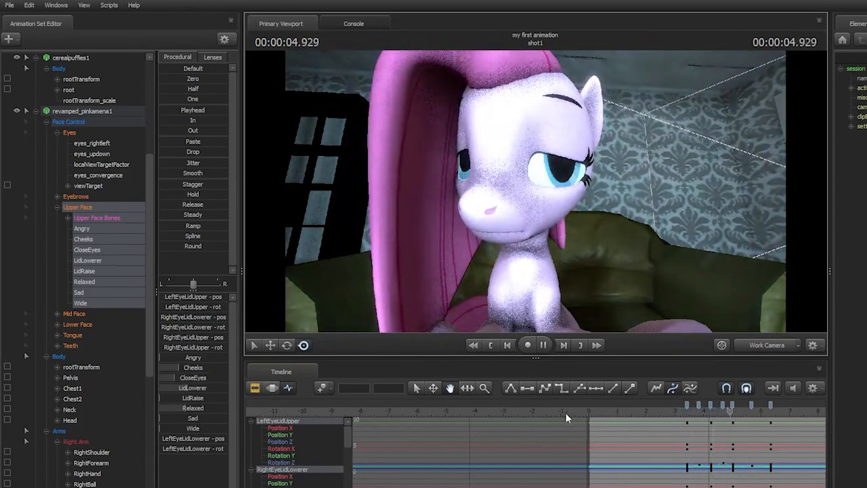
{"action": "left_click", "coordinate": [543, 345]}
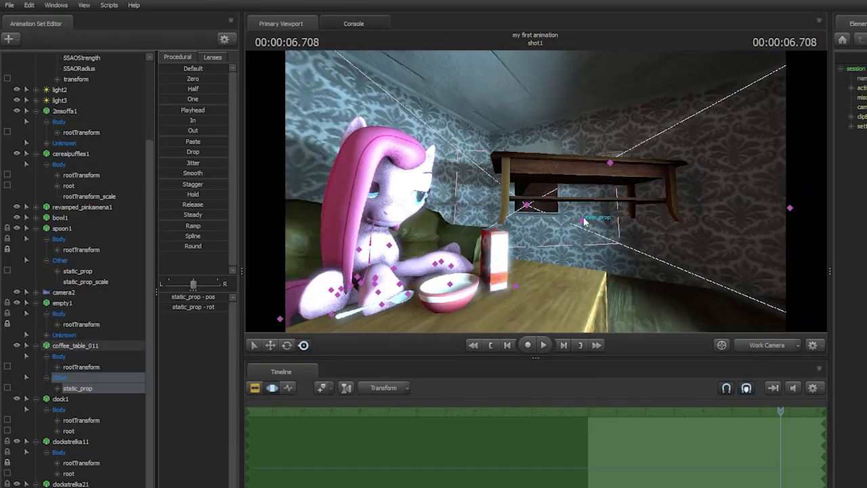
Move coffee_table_011 by its rootTransform across the room to stand against the wall beneath the television
{"action": "left_click", "coordinate": [584, 221]}
{"action": "left_click_drag", "start_coordinate": [583, 221], "coordinate": [565, 241]}
{"action": "left_click_drag", "start_coordinate": [267, 314], "coordinate": [264, 313]}
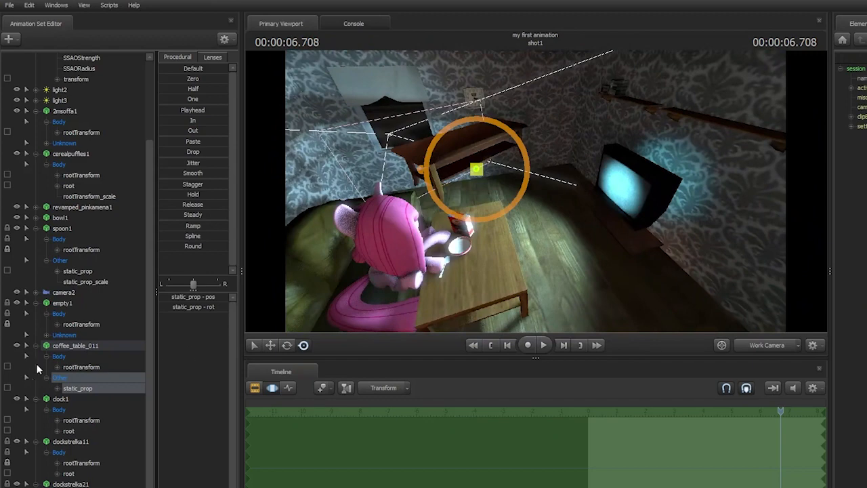
{"action": "left_click", "coordinate": [78, 366]}
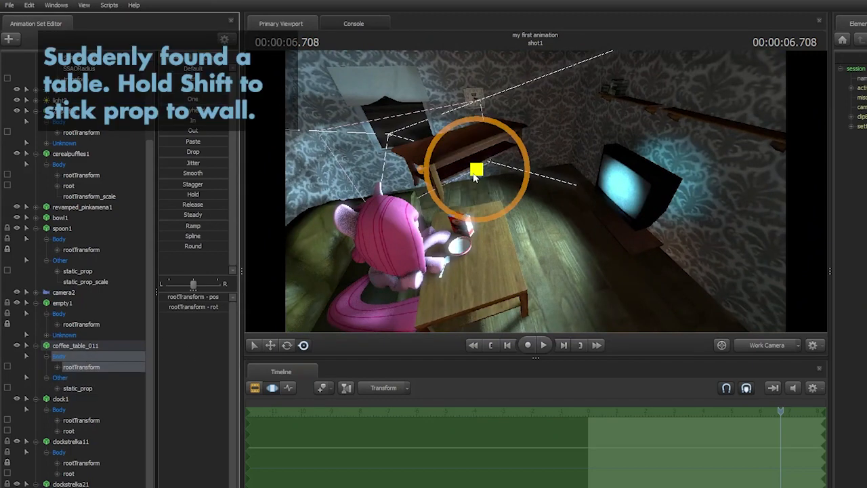
{"action": "left_click_drag", "start_coordinate": [476, 173], "coordinate": [609, 243], "text": "shift"}
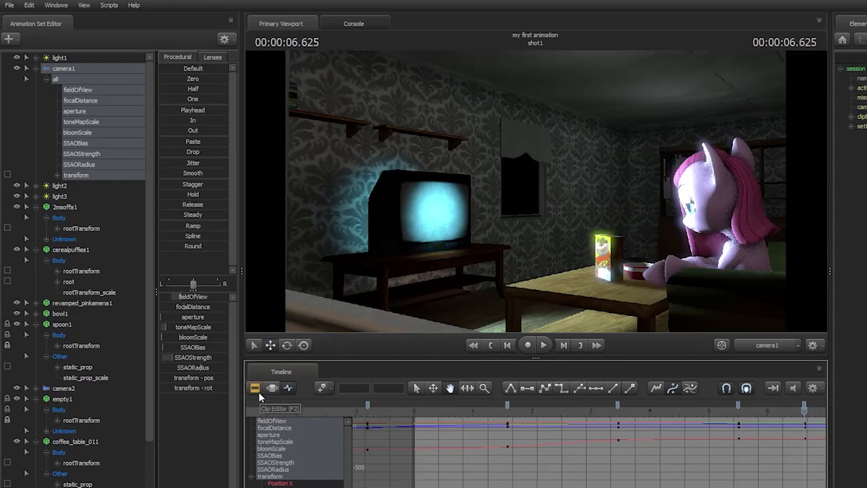
Split the film clip at 00:00:06.625 into shot1 and shot2
{"action": "left_click", "coordinate": [257, 390]}
{"action": "key", "text": "b"}
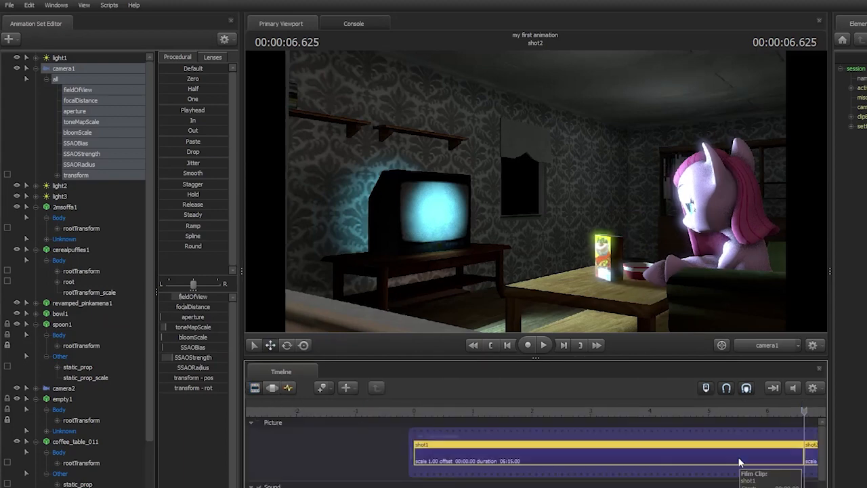
{"action": "left_click", "coordinate": [810, 451]}
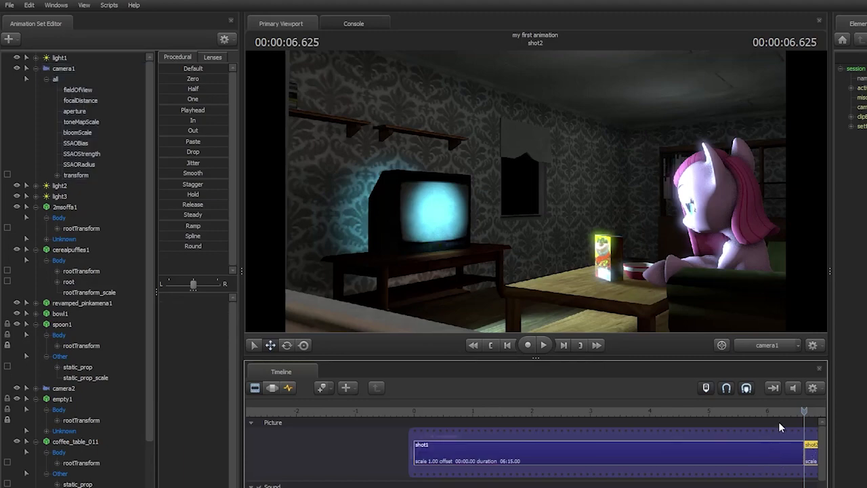
{"action": "left_click_drag", "start_coordinate": [803, 411], "coordinate": [701, 462]}
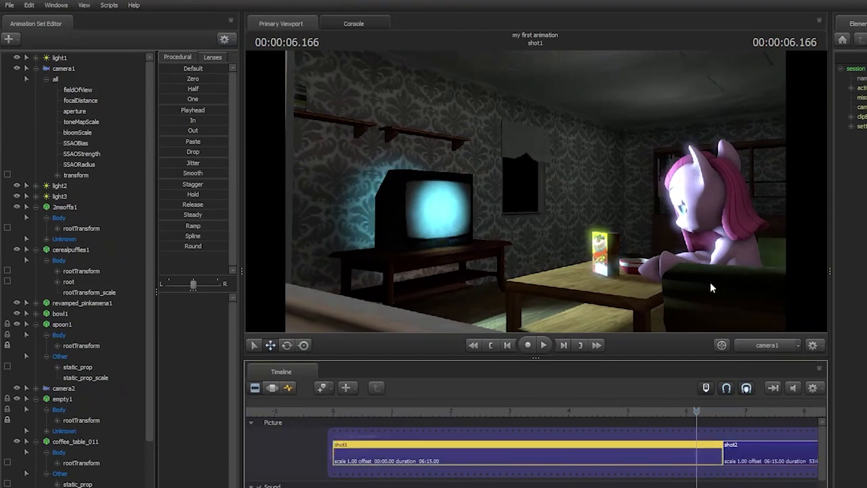
Set the playhead to the start of shot2 at 00:00:06.625 and open that shot's camera1 keyframes for editing
{"action": "left_click", "coordinate": [65, 71]}
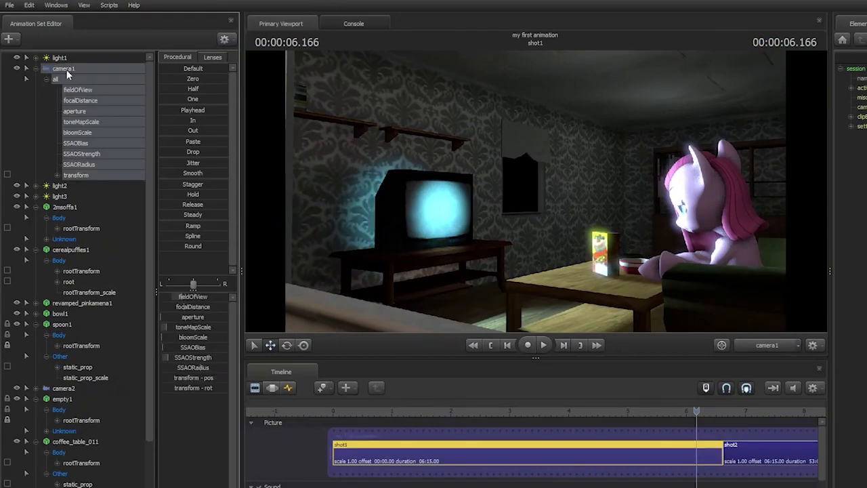
{"action": "key", "text": "F3"}
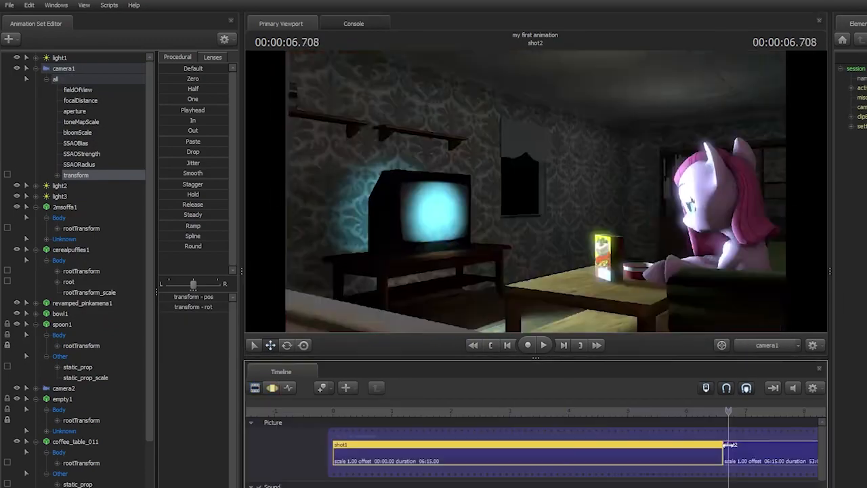
{"action": "mouse_move", "coordinate": [727, 445]}
{"action": "left_mouse_down"}
{"action": "mouse_move", "coordinate": [711, 448]}
{"action": "mouse_move", "coordinate": [728, 444]}
{"action": "mouse_move", "coordinate": [723, 449]}
{"action": "left_mouse_up"}
{"action": "left_click", "coordinate": [760, 456]}
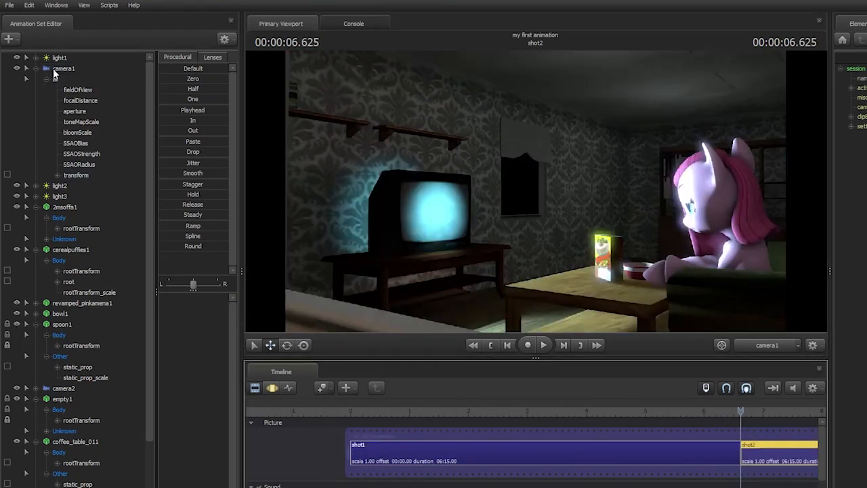
{"action": "left_click", "coordinate": [54, 71]}
{"action": "left_click", "coordinate": [290, 388]}
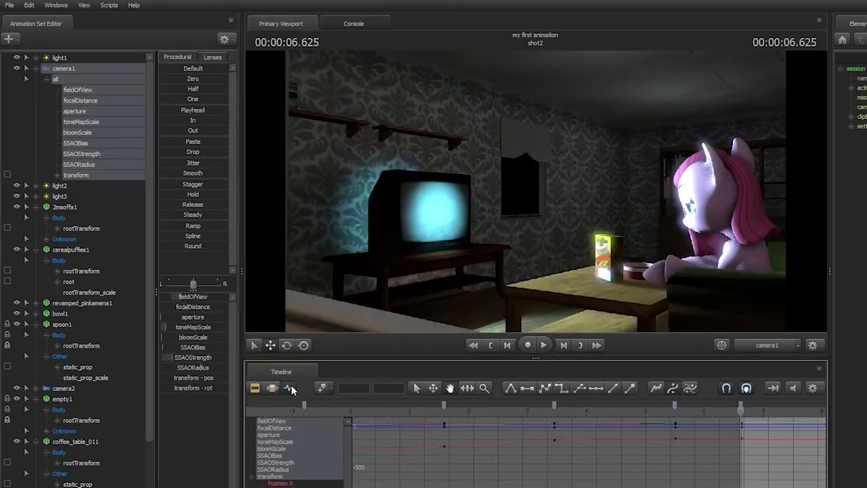
Reframe camera1 at the start of shot2 as a close front view of Pinkamena, the bowl and the cereal box, and play the cut
{"action": "left_click_drag", "start_coordinate": [535, 241], "coordinate": [758, 244]}
{"action": "key", "text": "w"}
{"action": "key", "text": "a"}
{"action": "mouse_move", "coordinate": [534, 191]}
{"action": "left_mouse_down"}
{"action": "mouse_move", "coordinate": [589, 191]}
{"action": "mouse_move", "coordinate": [576, 196]}
{"action": "mouse_move", "coordinate": [596, 203]}
{"action": "mouse_move", "coordinate": [596, 186]}
{"action": "mouse_move", "coordinate": [531, 183]}
{"action": "left_mouse_up"}
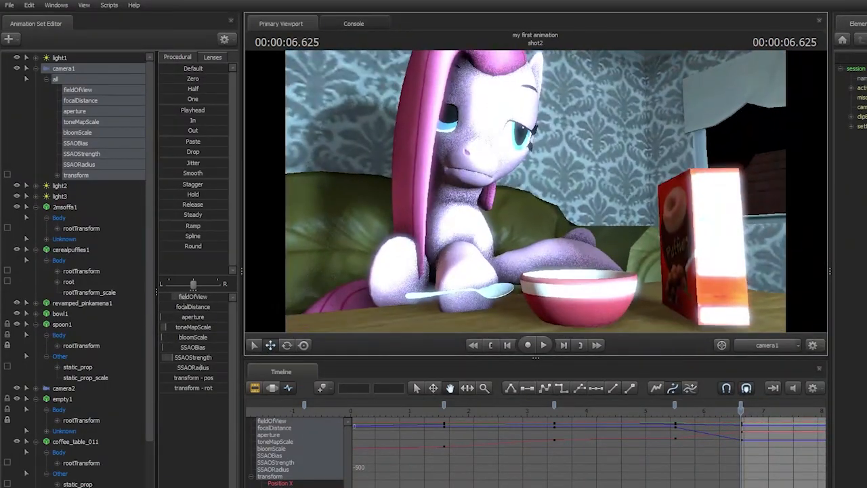
{"action": "left_click_drag", "start_coordinate": [740, 411], "coordinate": [689, 412]}
{"action": "key", "text": "space"}
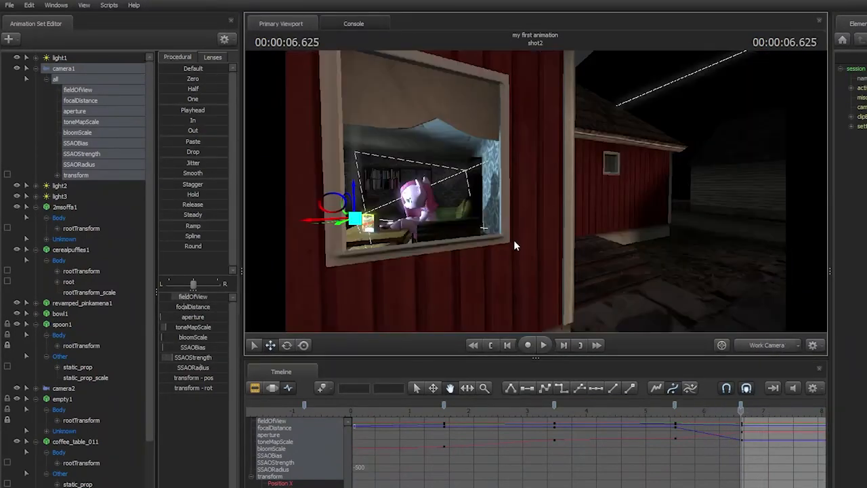
Tilt camera1 slightly with the rotate manipulator while looking through the Work Camera, and return to the camera1 view
{"action": "left_click_drag", "start_coordinate": [515, 246], "coordinate": [535, 191]}
{"action": "key", "text": "w"}
{"action": "key", "text": "r"}
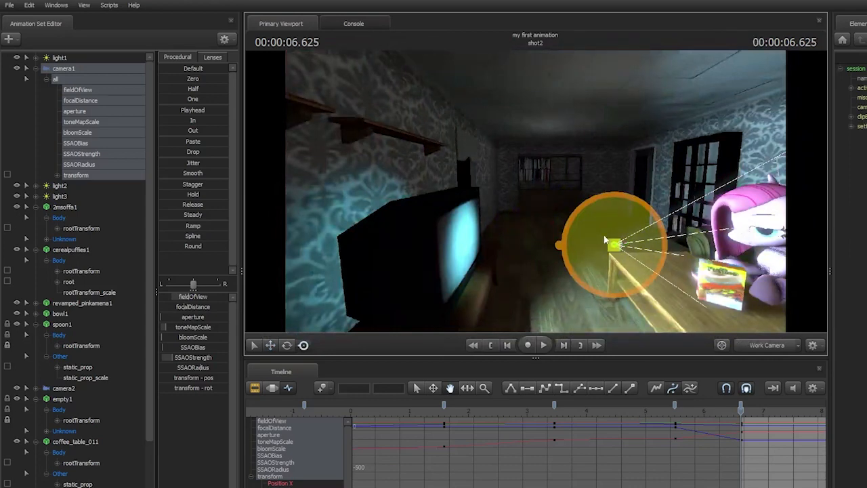
{"action": "key", "text": "e"}
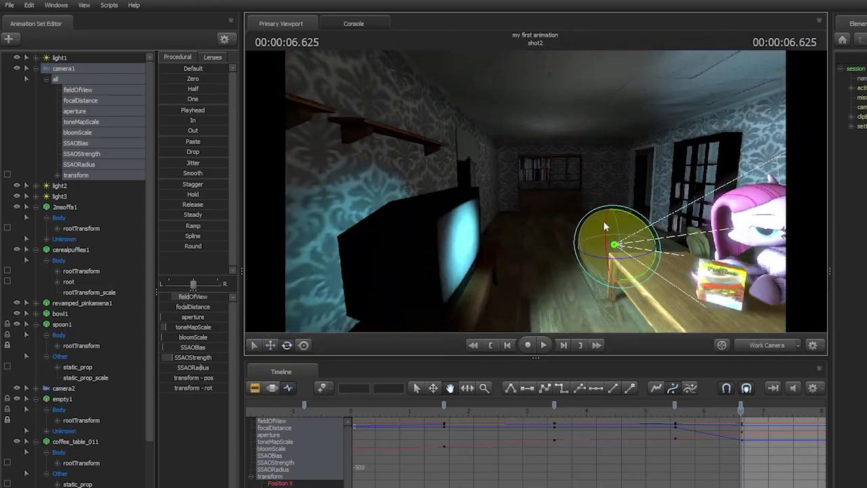
{"action": "left_click_drag", "start_coordinate": [607, 225], "coordinate": [608, 229]}
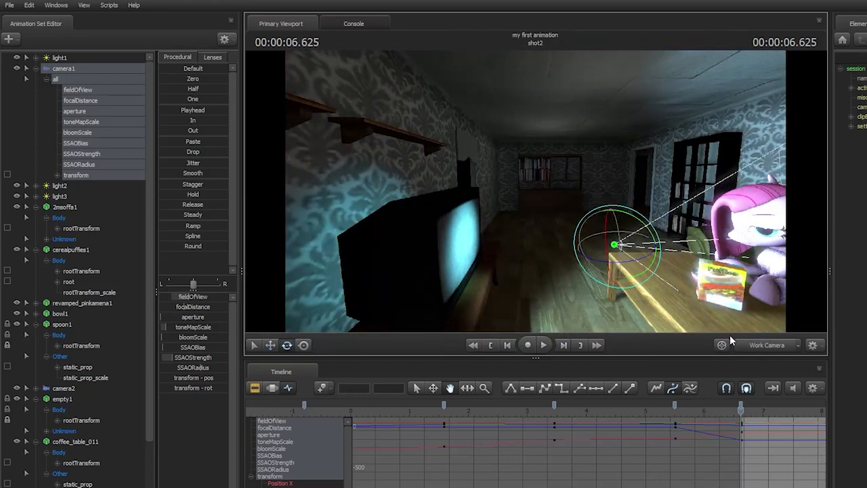
{"action": "left_click", "coordinate": [751, 344]}
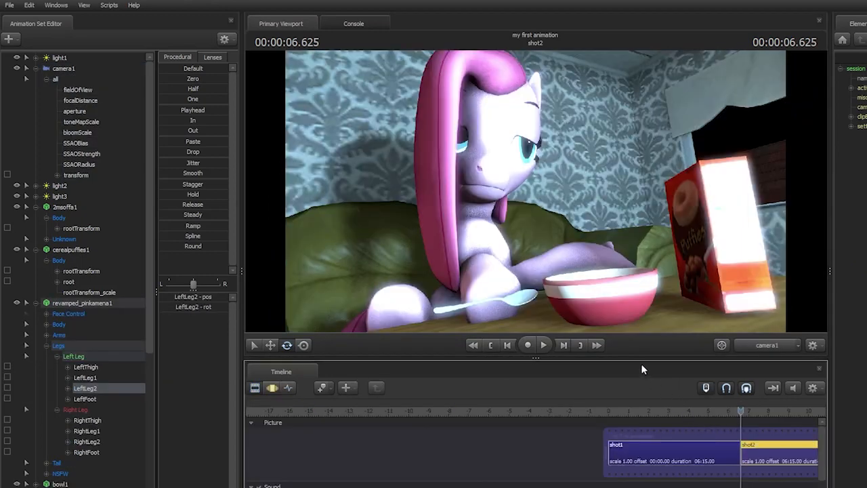
Enlarge the timeline and start adding a clip at the start of shot1 to the Effects sound track, browsing the WAV files
{"action": "left_click_drag", "start_coordinate": [636, 361], "coordinate": [623, 313]}
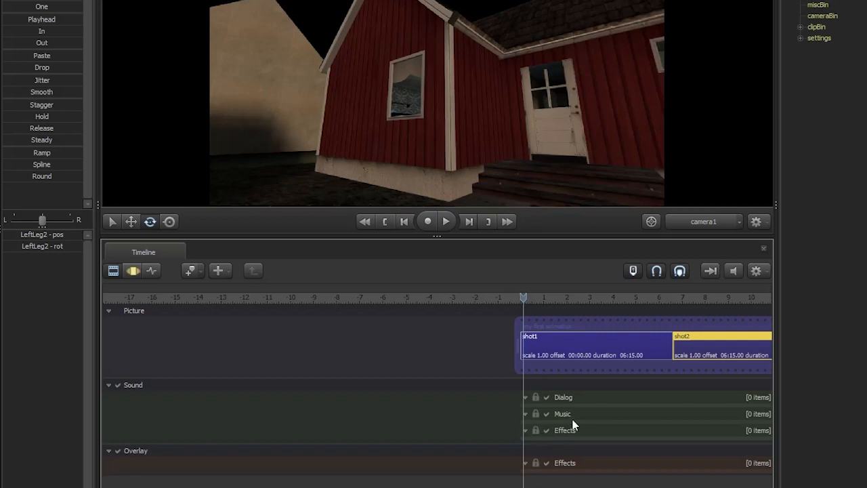
{"action": "right_click", "coordinate": [537, 434]}
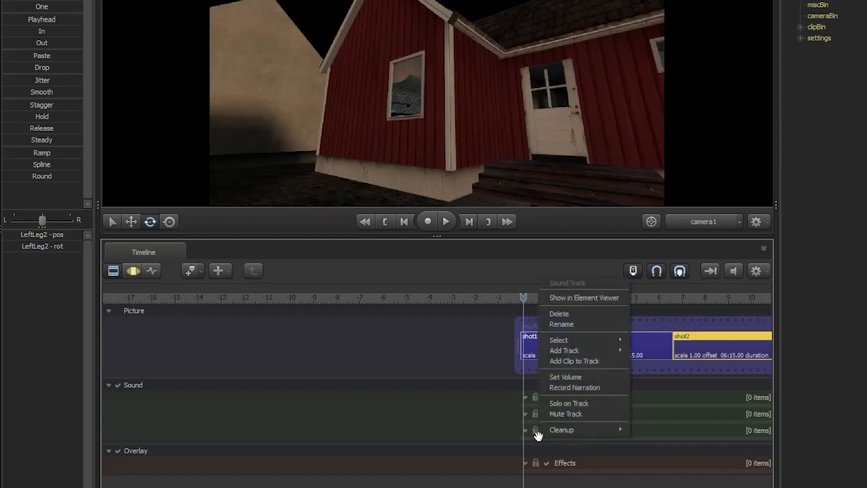
{"action": "left_click", "coordinate": [609, 359]}
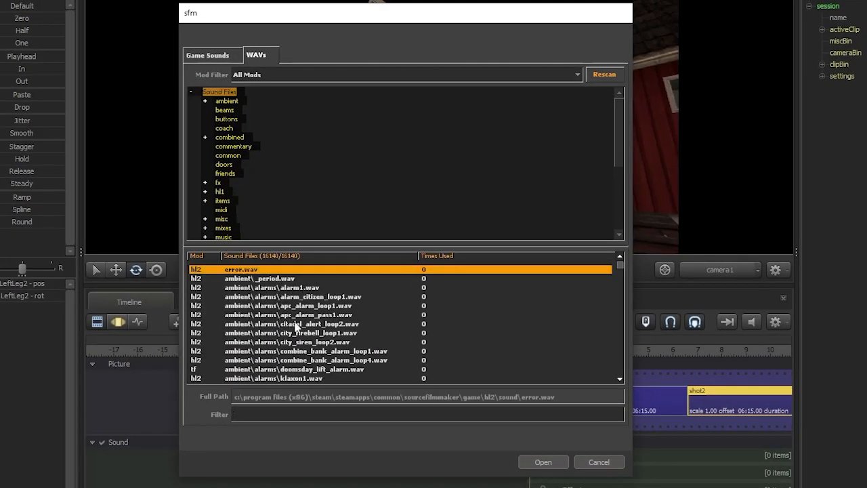
{"action": "scroll", "coordinate": [315, 332], "scroll_direction": "down", "scroll_amount": 5}
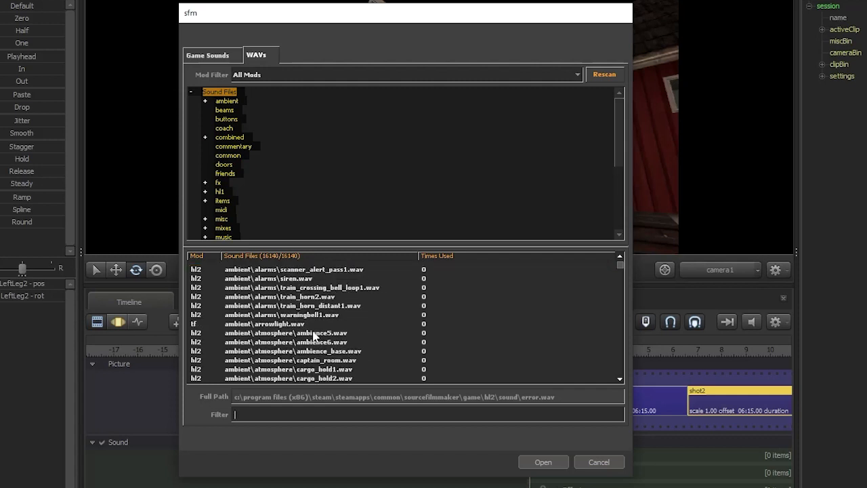
{"action": "scroll", "coordinate": [314, 333], "scroll_direction": "up", "scroll_amount": 5}
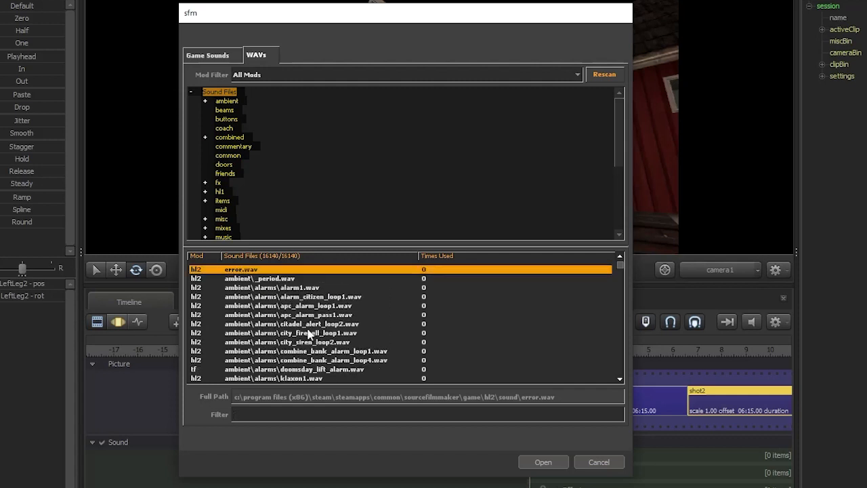
{"action": "scroll", "coordinate": [295, 379], "scroll_direction": "down", "scroll_amount": 5}
{"action": "scroll", "coordinate": [293, 352], "scroll_direction": "up", "scroll_amount": 4}
{"action": "scroll", "coordinate": [292, 348], "scroll_direction": "up", "scroll_amount": 1}
Preview several ambient alarm sounds, add ambient\alarms\city_siren_loop2.wav to the Effects track, and play it
{"action": "left_click", "coordinate": [295, 342]}
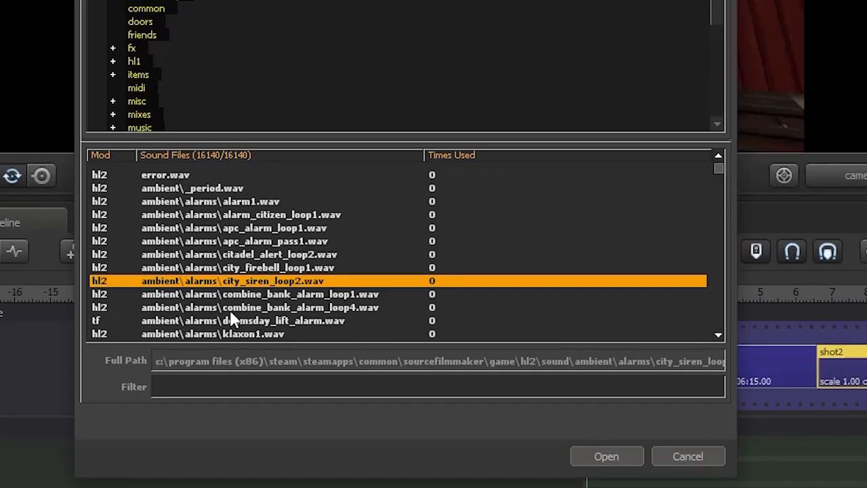
{"action": "left_click", "coordinate": [228, 269]}
{"action": "left_click", "coordinate": [245, 256]}
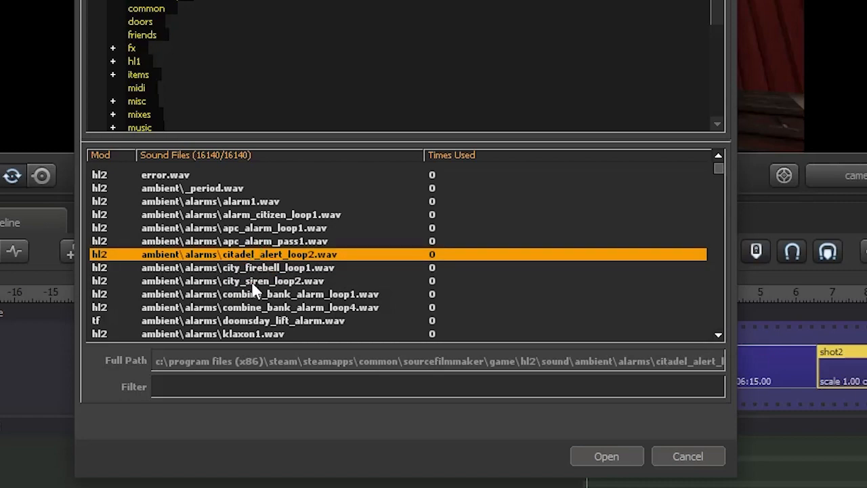
{"action": "left_click", "coordinate": [254, 294]}
{"action": "left_click", "coordinate": [255, 281]}
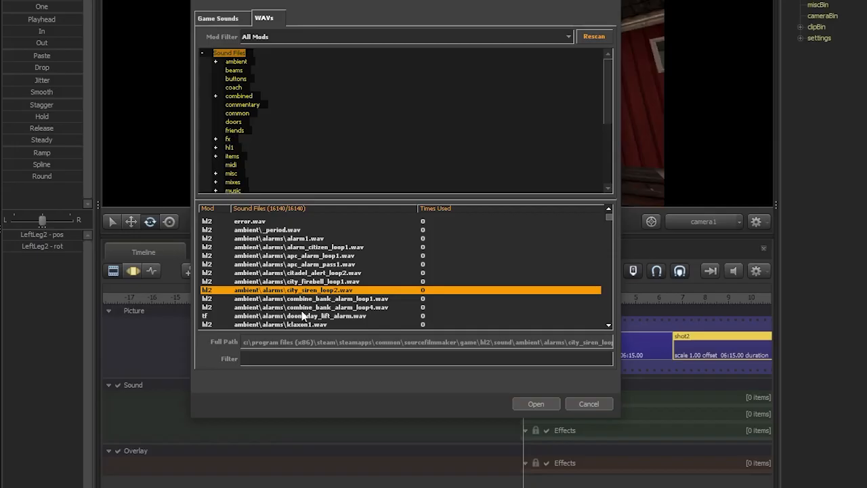
{"action": "left_click", "coordinate": [538, 405]}
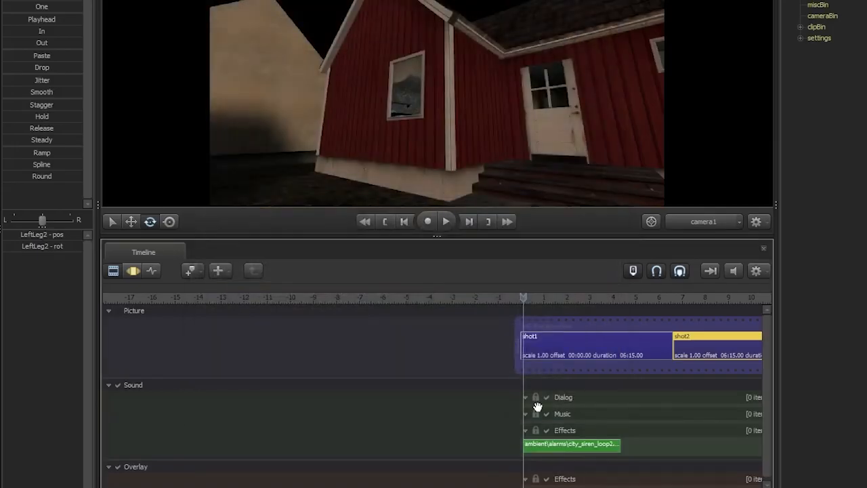
{"action": "key", "text": "space"}
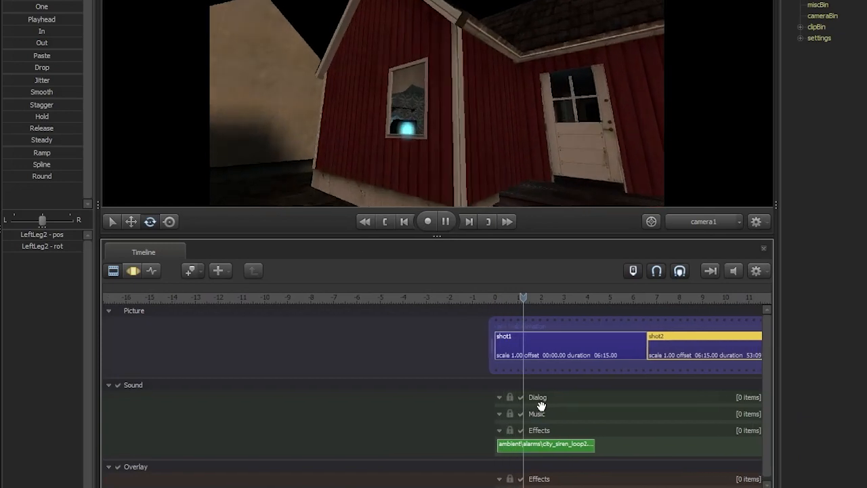
Start adding another Effects clip, filter the sounds by "am", and preview city_rumble_loop1.wav and city_beacon_loop1.wav
{"action": "right_click", "coordinate": [575, 452]}
{"action": "left_click", "coordinate": [609, 371]}
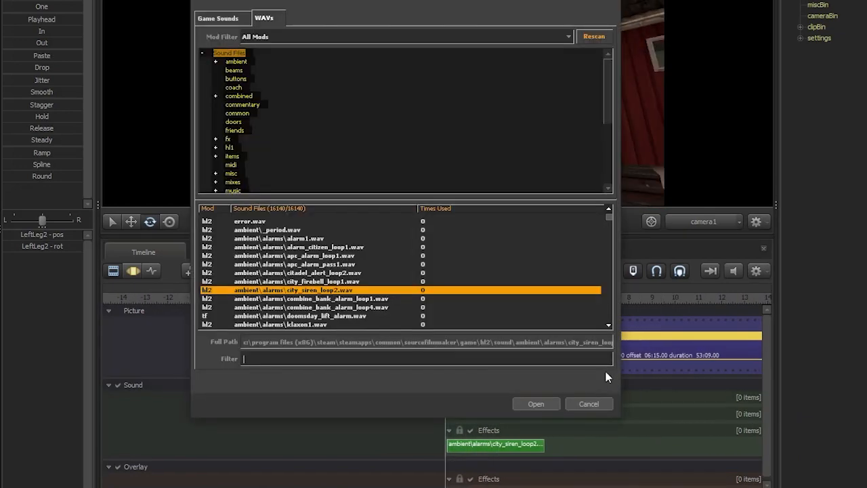
{"action": "type", "text": "am"}
{"action": "left_click", "coordinate": [332, 263]}
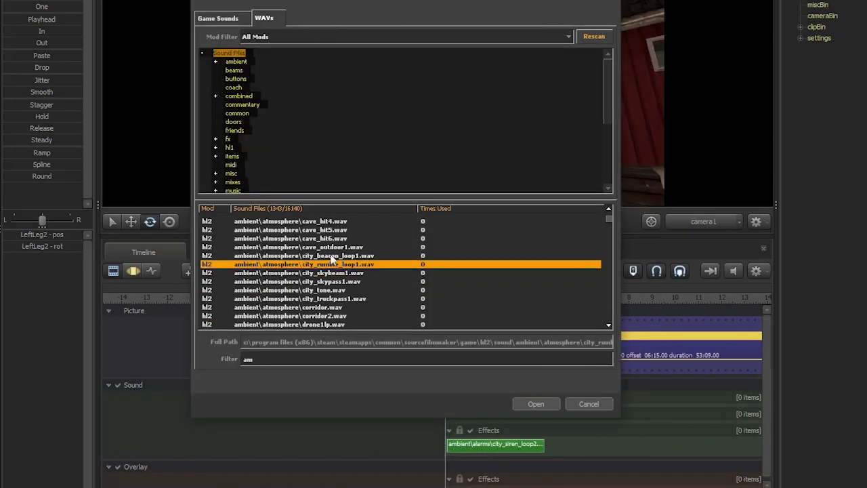
{"action": "left_click", "coordinate": [337, 255]}
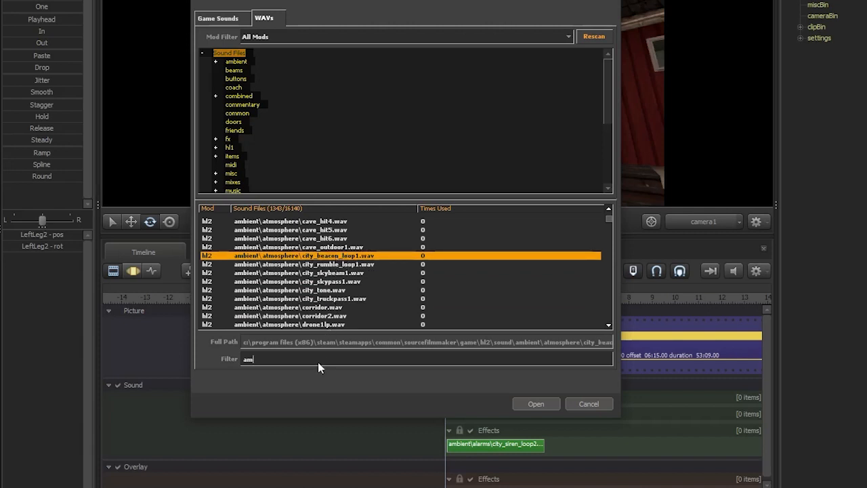
Filter the sound files by "rain" and look through the rain and train sounds for a suitable effect
{"action": "key", "text": "BackSpace"}
{"action": "key", "text": "BackSpace"}
{"action": "type", "text": "rai"}
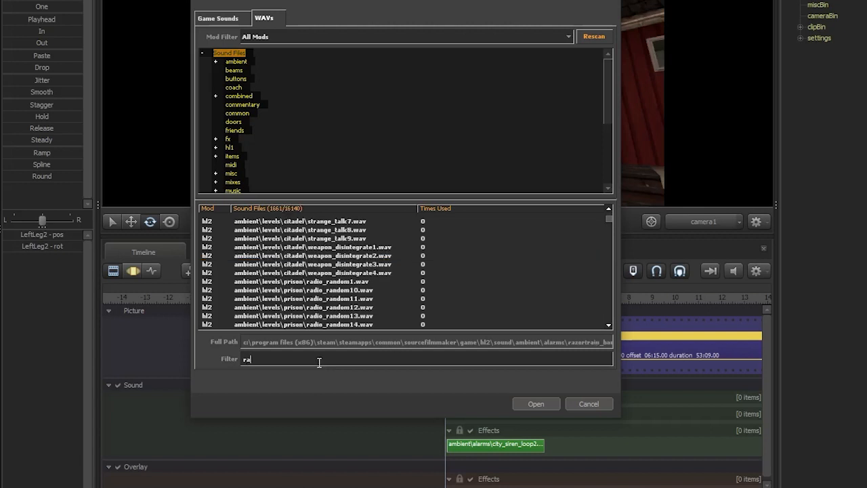
{"action": "type", "text": "n"}
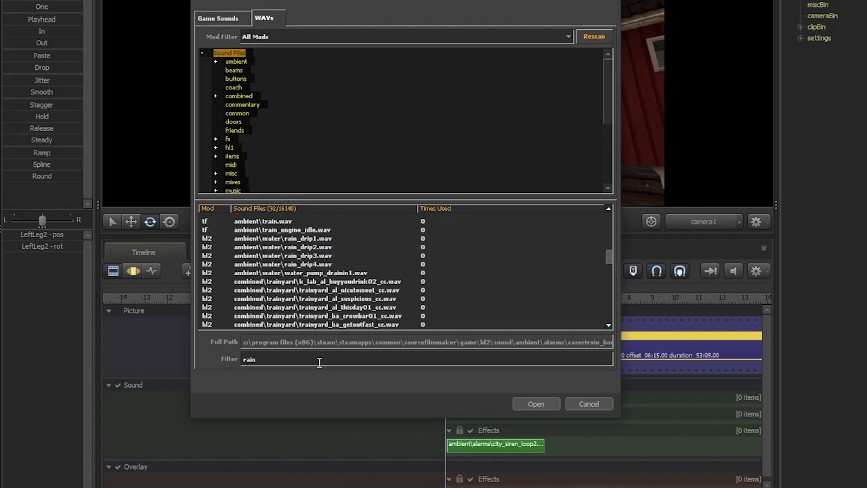
{"action": "scroll", "coordinate": [298, 301], "scroll_direction": "up", "scroll_amount": 5}
{"action": "left_click", "coordinate": [309, 314]}
{"action": "scroll", "coordinate": [314, 312], "scroll_direction": "down", "scroll_amount": 2}
{"action": "left_click", "coordinate": [319, 292]}
{"action": "scroll", "coordinate": [320, 292], "scroll_direction": "down", "scroll_amount": 4}
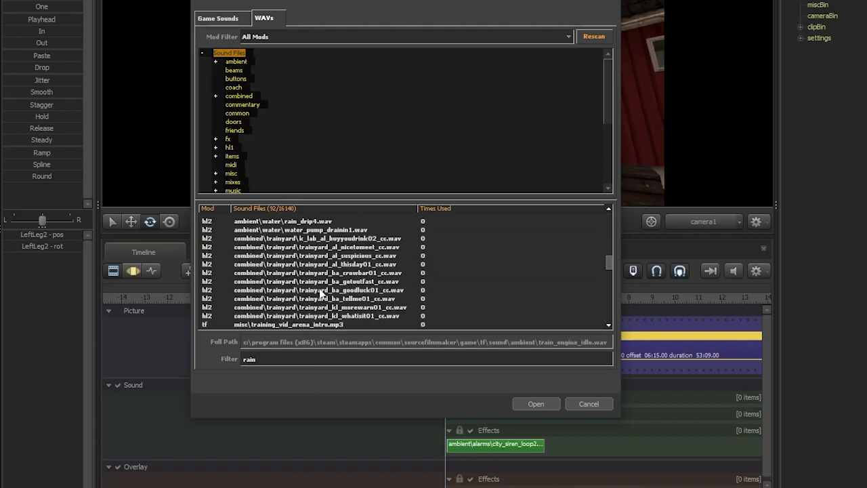
{"action": "scroll", "coordinate": [321, 293], "scroll_direction": "up", "scroll_amount": 2}
{"action": "scroll", "coordinate": [321, 292], "scroll_direction": "down", "scroll_amount": 3}
{"action": "scroll", "coordinate": [322, 284], "scroll_direction": "up", "scroll_amount": 4}
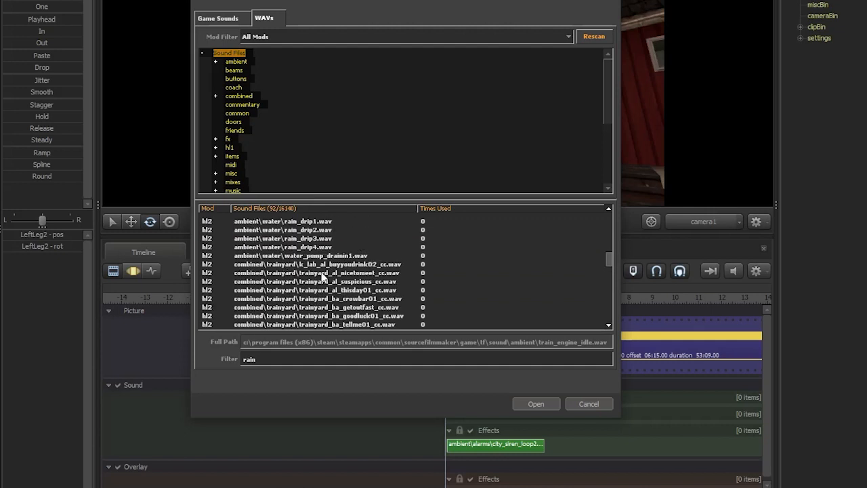
Preview rain_drip1.wav, train_engine_idle.wav, rain_drip2.wav and one of the rainblower weapon sounds
{"action": "left_click", "coordinate": [324, 240]}
{"action": "scroll", "coordinate": [325, 261], "scroll_direction": "up", "scroll_amount": 2}
{"action": "left_click", "coordinate": [327, 274]}
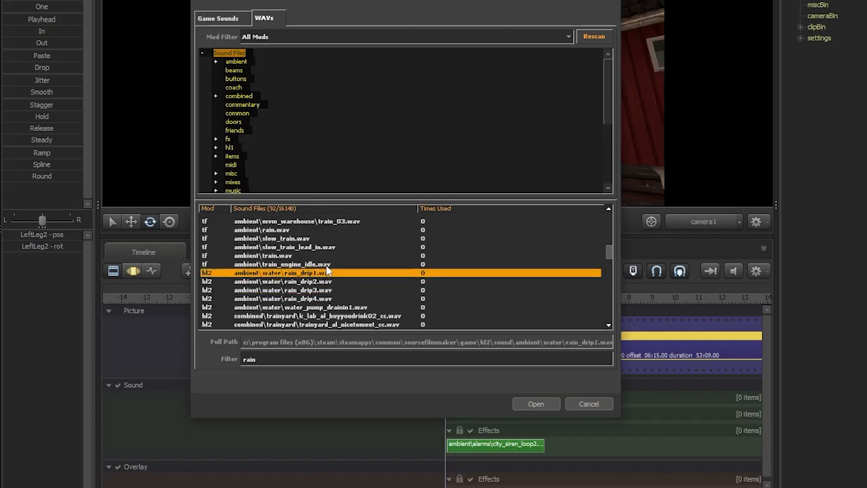
{"action": "left_click", "coordinate": [326, 266]}
{"action": "left_click", "coordinate": [331, 282]}
{"action": "scroll", "coordinate": [333, 288], "scroll_direction": "down", "scroll_amount": 5}
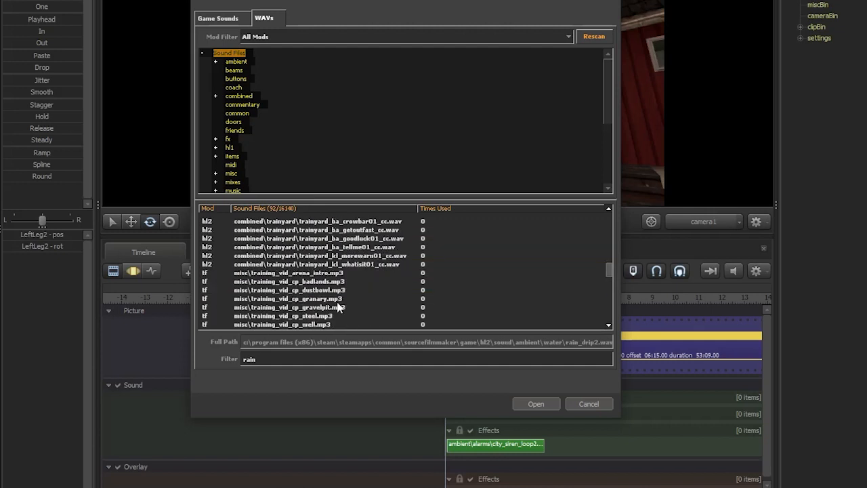
{"action": "scroll", "coordinate": [336, 298], "scroll_direction": "down", "scroll_amount": 2}
{"action": "scroll", "coordinate": [337, 291], "scroll_direction": "down", "scroll_amount": 5}
{"action": "left_click", "coordinate": [338, 290]}
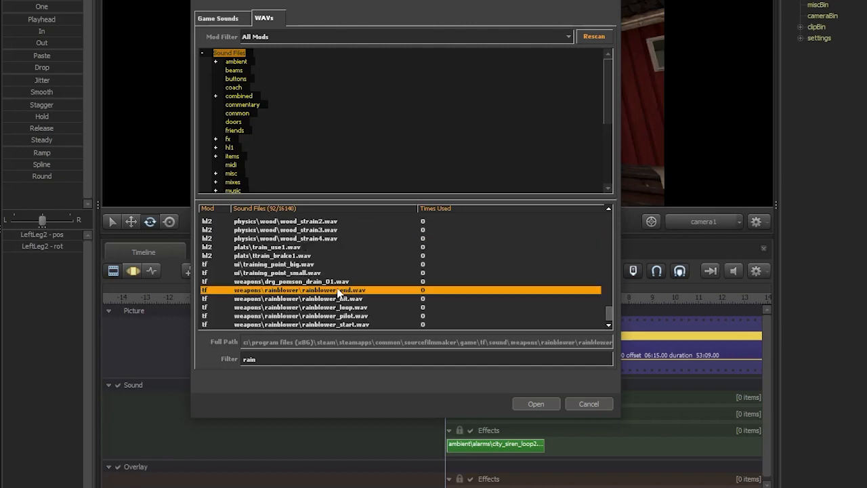
Filter the sound files by "thu", add ambient\atmosphere\thunder4.wav to the Effects track, and play the shot with it
{"action": "left_click_drag", "start_coordinate": [610, 311], "coordinate": [598, 195]}
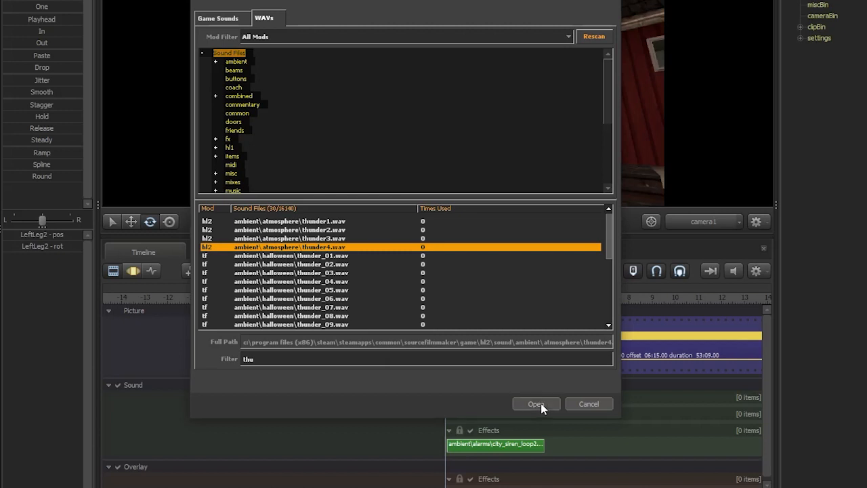
{"action": "left_click", "coordinate": [534, 404]}
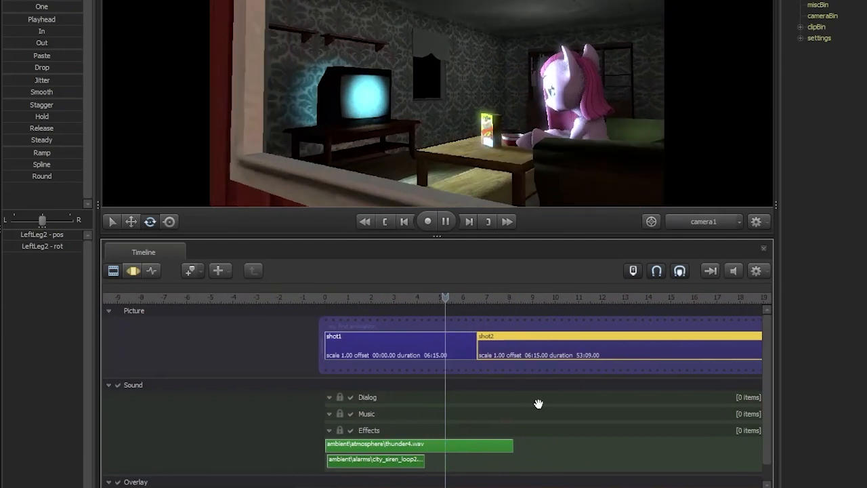
{"action": "key", "text": "space"}
Extend the end of the city_siren_loop2.wav clip by about 0.8 seconds and play that part of the shot
{"action": "left_click", "coordinate": [359, 466]}
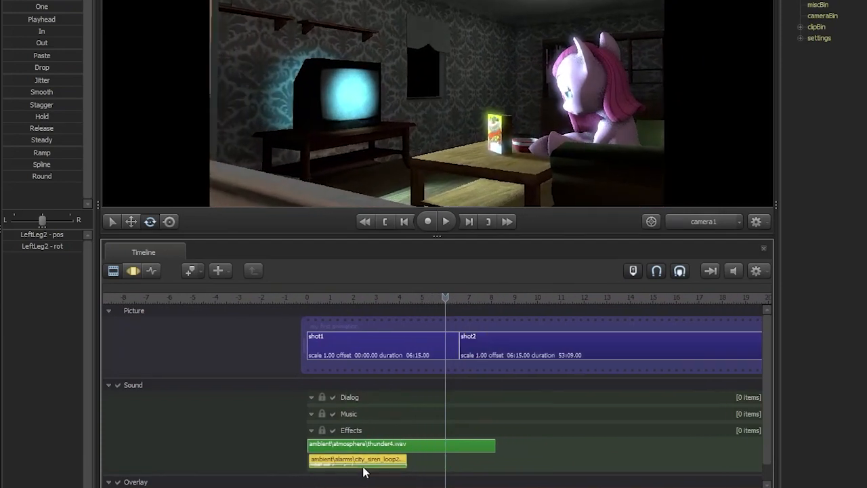
{"action": "left_click", "coordinate": [392, 296]}
{"action": "scroll", "coordinate": [407, 465], "scroll_direction": "up", "scroll_amount": 2}
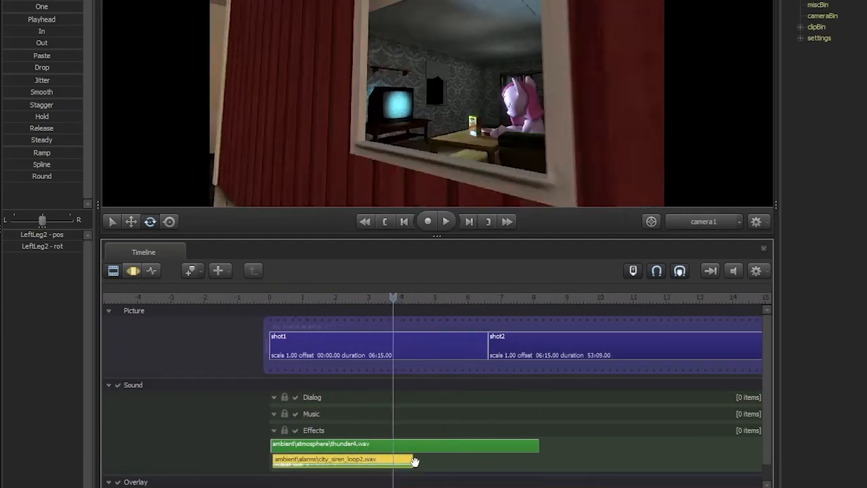
{"action": "left_click_drag", "start_coordinate": [410, 461], "coordinate": [438, 461]}
{"action": "key", "text": "space"}
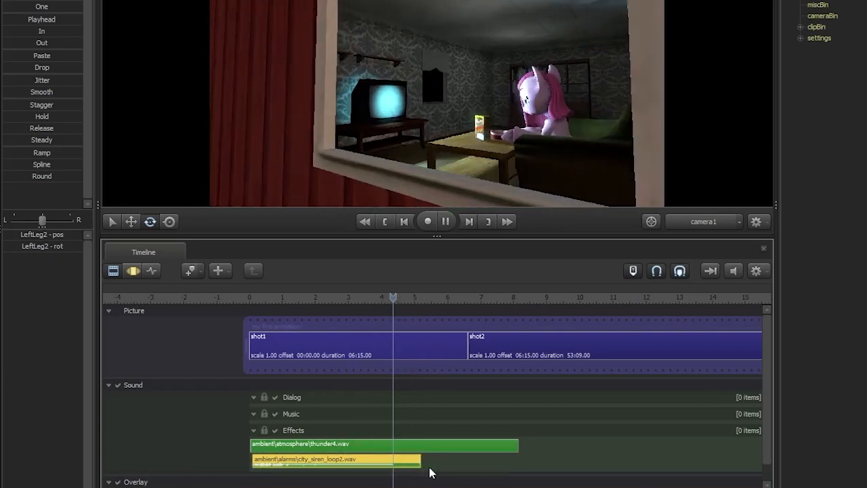
{"action": "key", "text": "space"}
Play the sequence from the beginning and shift the city_siren_loop2.wav clip to start slightly before shot1
{"action": "left_click_drag", "start_coordinate": [334, 296], "coordinate": [229, 314]}
{"action": "key", "text": "space"}
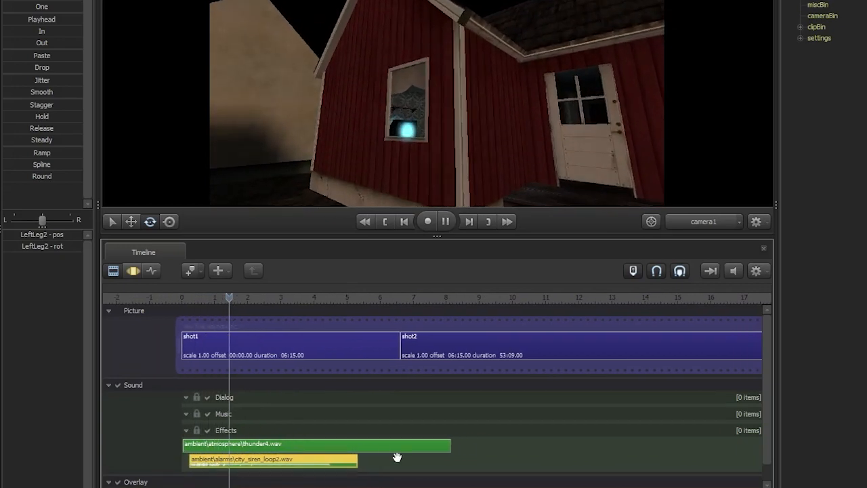
{"action": "left_click_drag", "start_coordinate": [397, 457], "coordinate": [437, 459]}
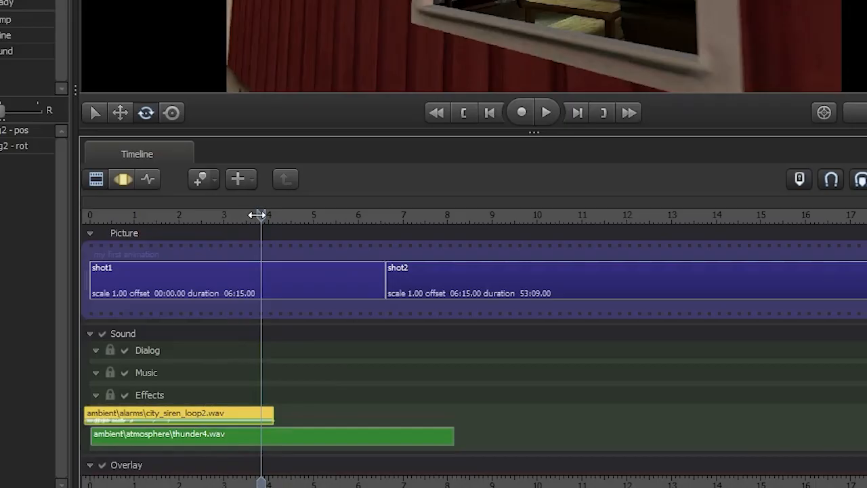
Split the city_siren_loop2.wav clip at about 2.6 seconds and set the playhead to about 3.3 seconds
{"action": "left_click_drag", "start_coordinate": [235, 296], "coordinate": [195, 307]}
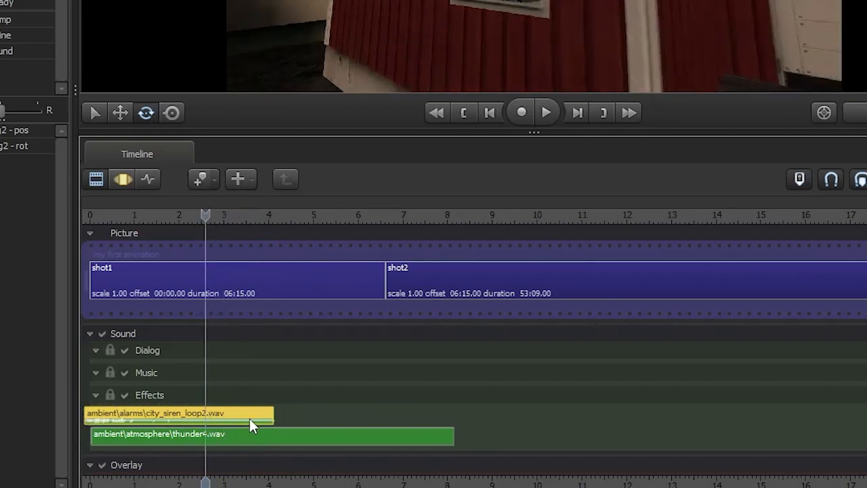
{"action": "key", "text": "b"}
{"action": "left_click", "coordinate": [239, 211]}
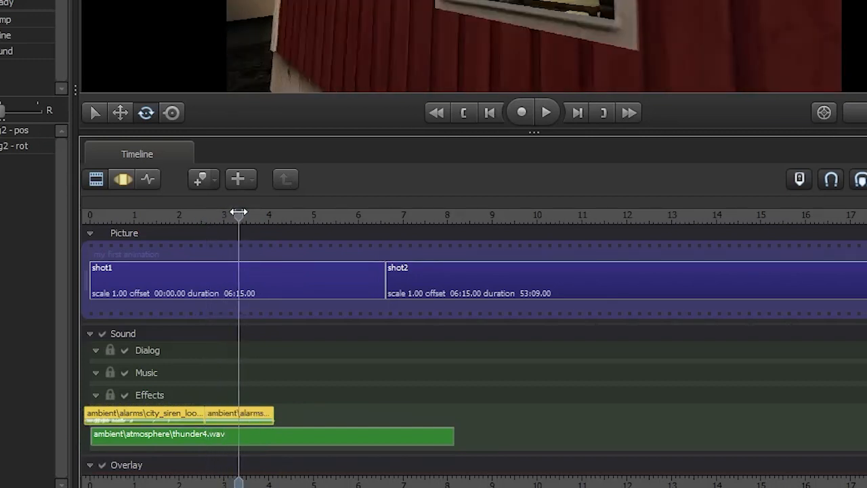
Split the last piece of the city_siren_loop2.wav clip at the playhead and set the middle piece's volume to 0.7
{"action": "left_click", "coordinate": [249, 413]}
{"action": "key", "text": "b"}
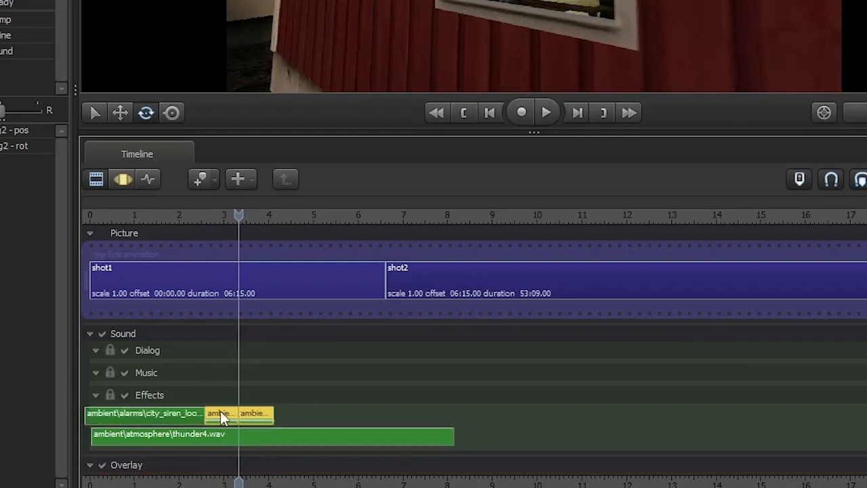
{"action": "left_click", "coordinate": [222, 420]}
{"action": "right_click", "coordinate": [222, 420]}
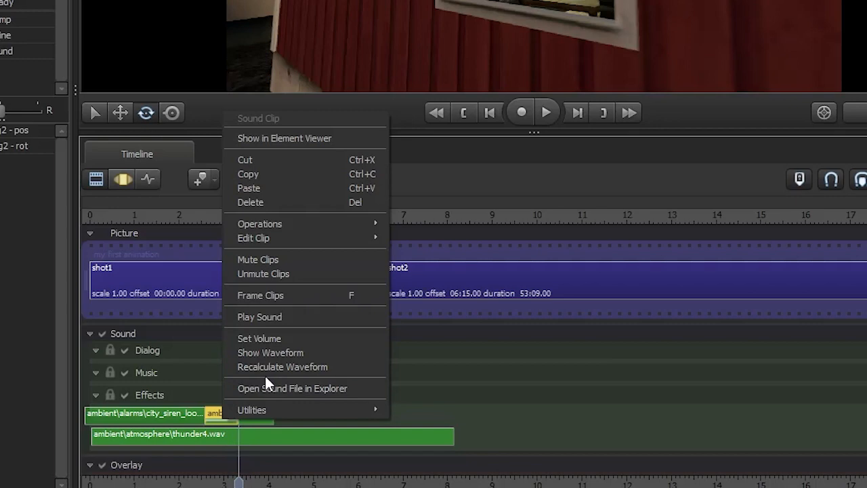
{"action": "left_click", "coordinate": [357, 336]}
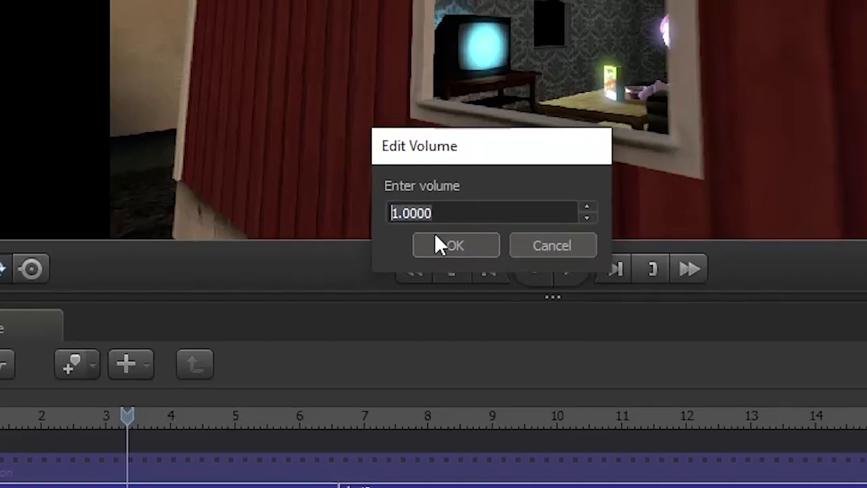
{"action": "type", "text": "0."}
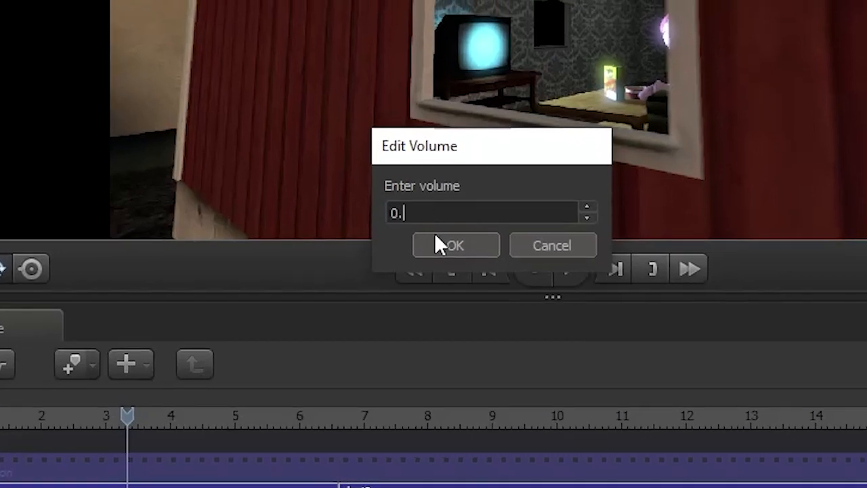
{"action": "type", "text": "6"}
{"action": "key", "text": "BackSpace"}
{"action": "type", "text": "7"}
{"action": "key", "text": "Tab"}
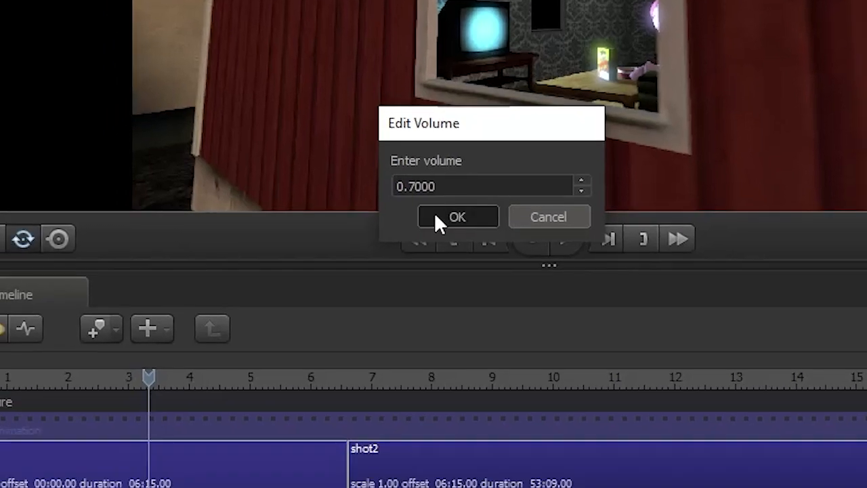
{"action": "left_click", "coordinate": [436, 217]}
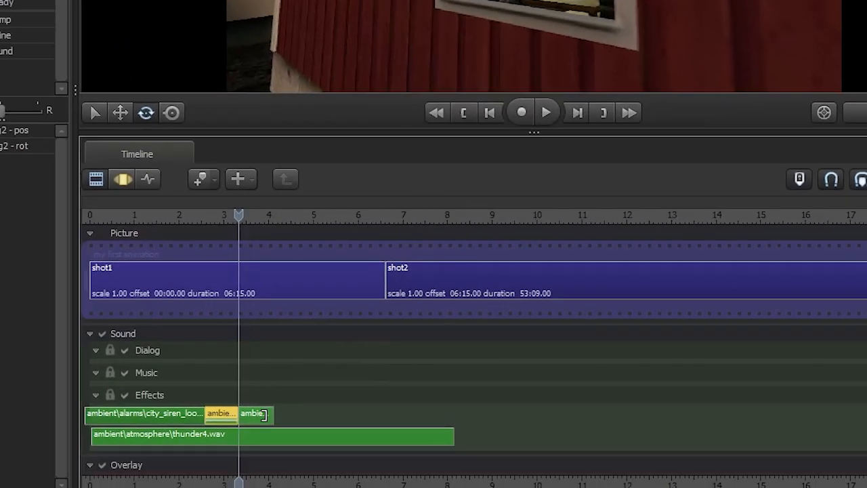
Set the volume of the last city_siren_loop2.wav piece to 0.4
{"action": "left_click", "coordinate": [266, 415]}
{"action": "right_click", "coordinate": [267, 415]}
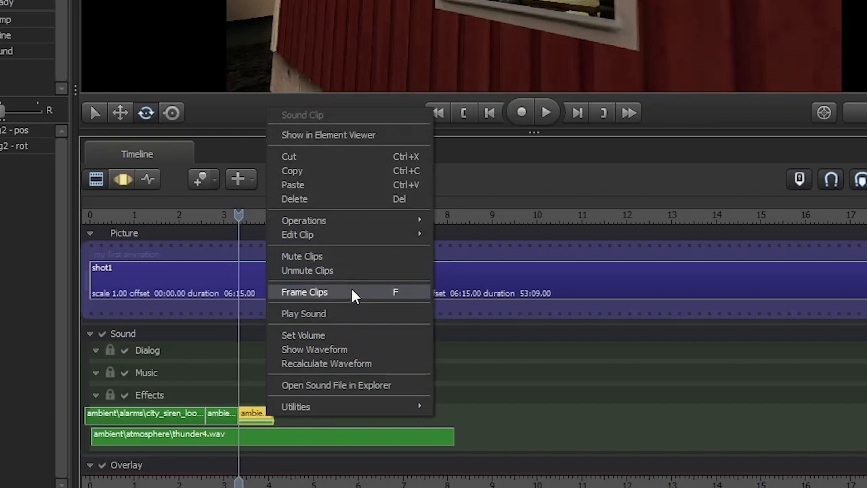
{"action": "left_click", "coordinate": [355, 335]}
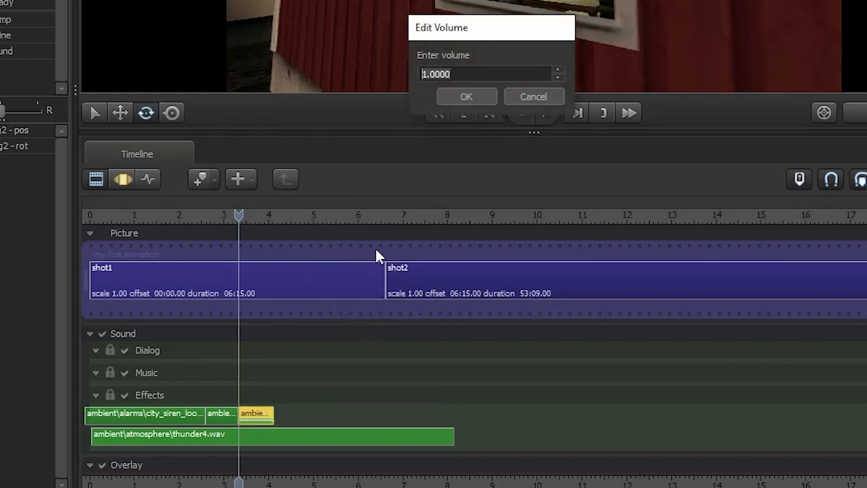
{"action": "type", "text": "0.4"}
{"action": "key", "text": "Return"}
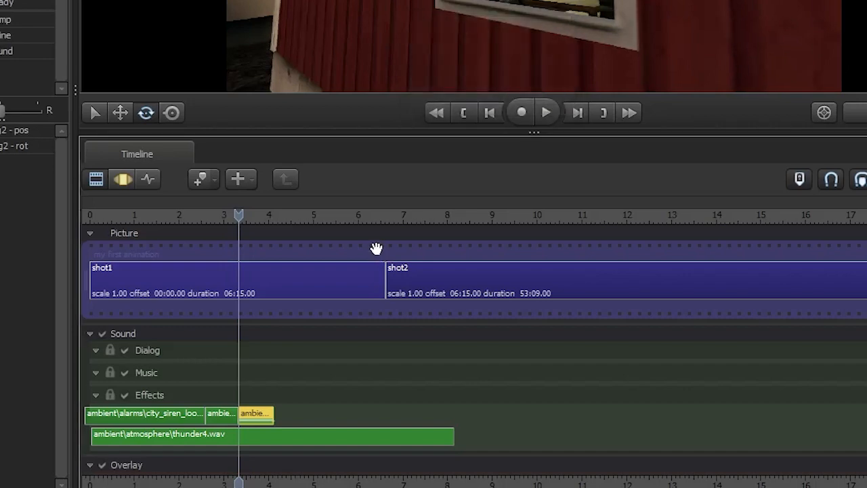
Align the start of the thunder4.wav clip with the siren clip just before shot1 and play the sequence from its beginning
{"action": "left_click_drag", "start_coordinate": [155, 210], "coordinate": [84, 234]}
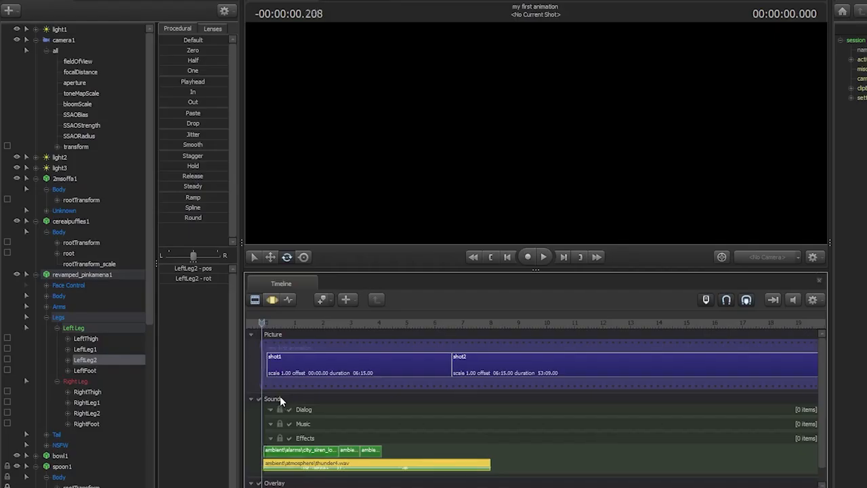
{"action": "key", "text": "space"}
{"action": "key", "text": "space"}
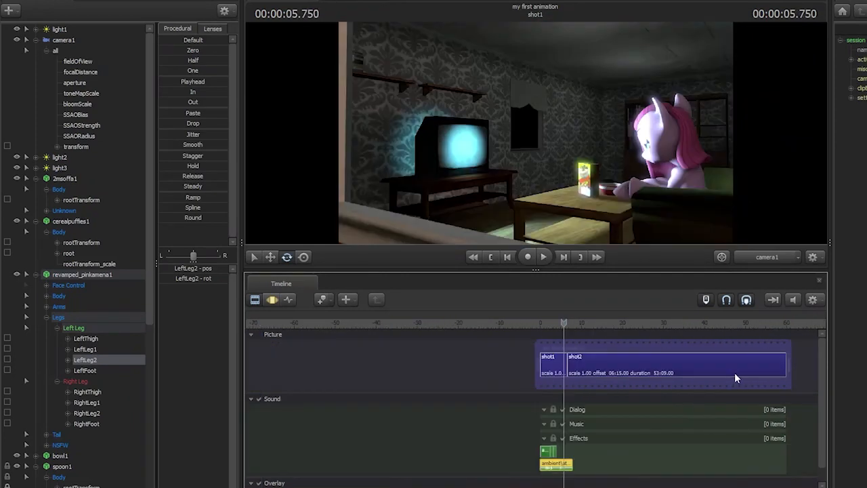
Shorten shot2 to end at about 7.9 seconds and trim the end of the whole sequence to match it
{"action": "left_click", "coordinate": [737, 377]}
{"action": "left_click_drag", "start_coordinate": [782, 368], "coordinate": [567, 370]}
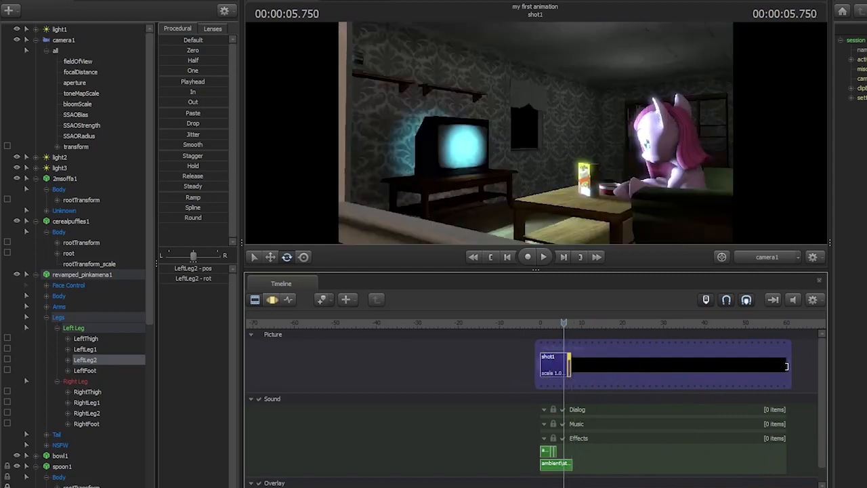
{"action": "left_click_drag", "start_coordinate": [786, 366], "coordinate": [572, 368]}
{"action": "scroll", "coordinate": [597, 413], "scroll_direction": "up", "scroll_amount": 3}
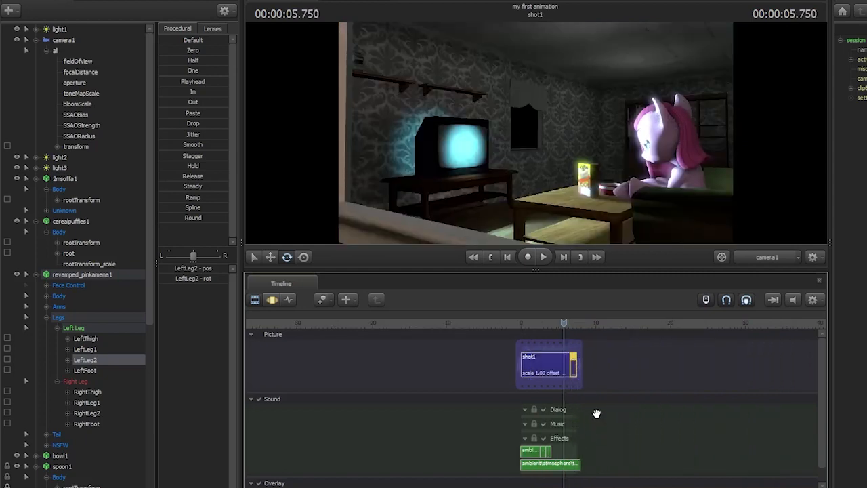
{"action": "scroll", "coordinate": [597, 413], "scroll_direction": "up", "scroll_amount": 5}
Save the session and open the movie export settings
{"action": "left_click", "coordinate": [25, 14]}
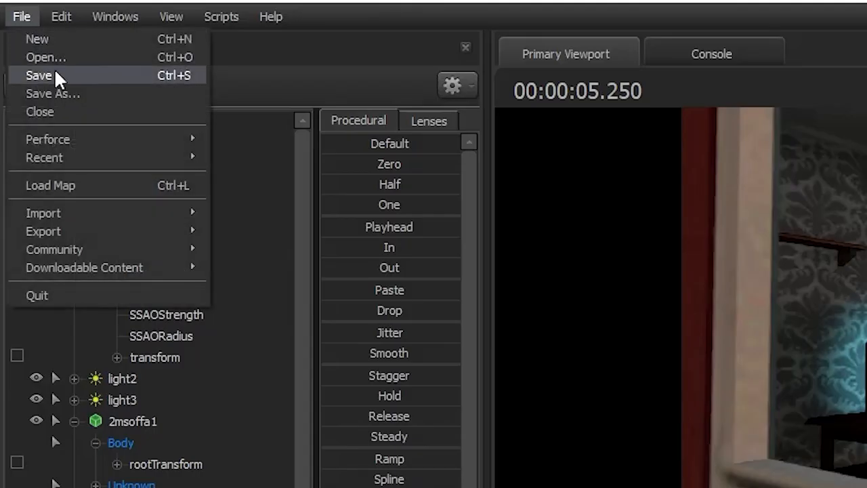
{"action": "left_click", "coordinate": [56, 71]}
{"action": "left_click", "coordinate": [23, 19]}
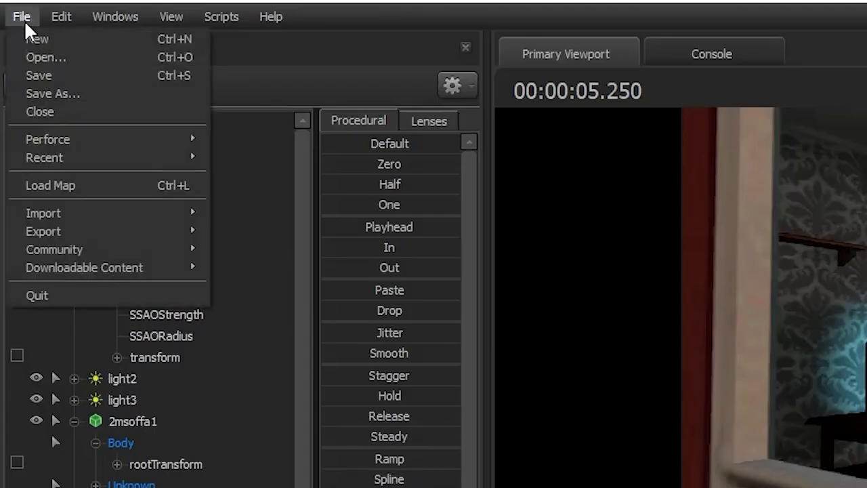
{"action": "mouse_move", "coordinate": [116, 234]}
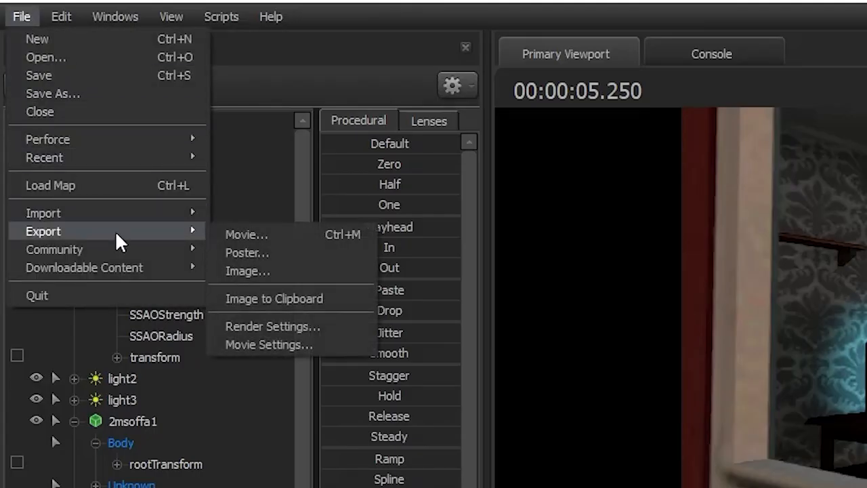
{"action": "left_click", "coordinate": [266, 234]}
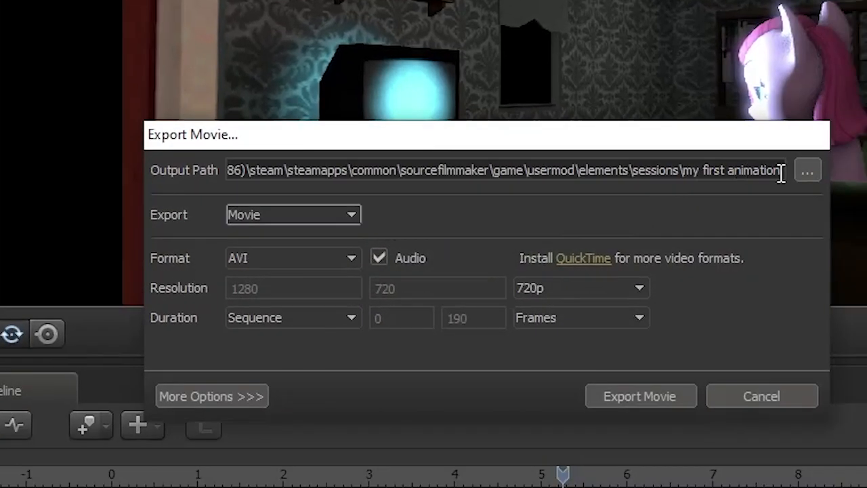
Set the output file to "sad pinkie" in the user's Videos folder and export the movie
{"action": "left_click", "coordinate": [805, 171]}
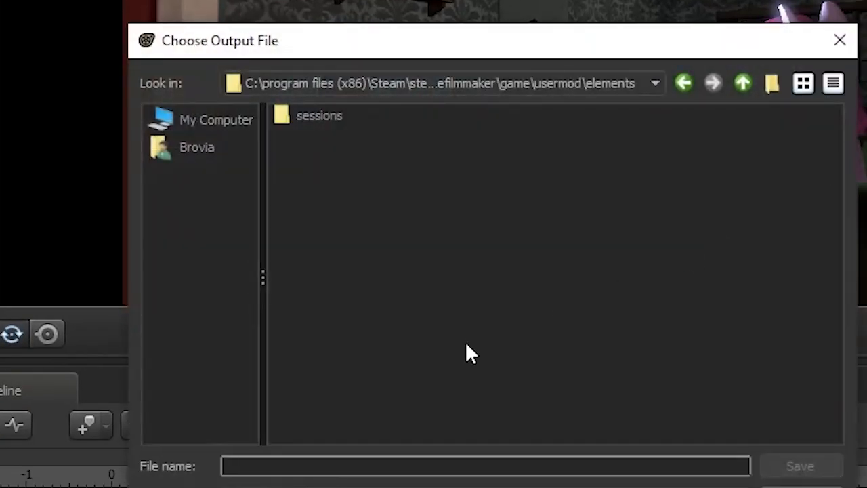
{"action": "left_click", "coordinate": [198, 147]}
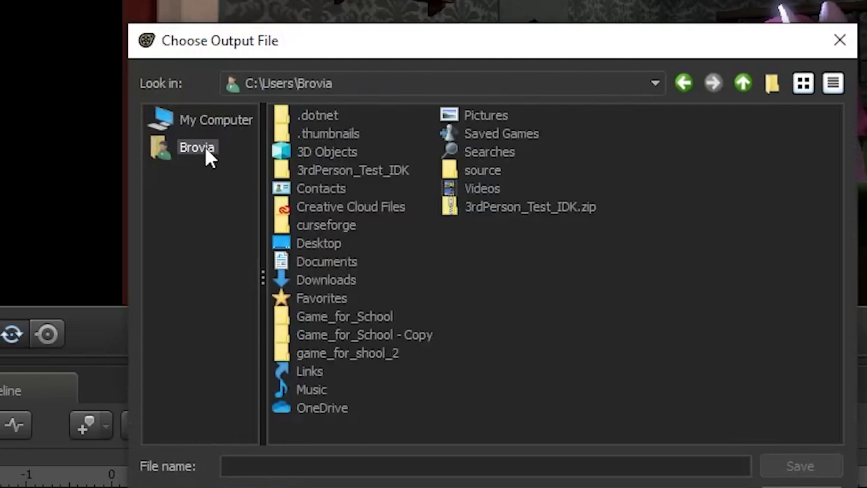
{"action": "double_click", "coordinate": [479, 190]}
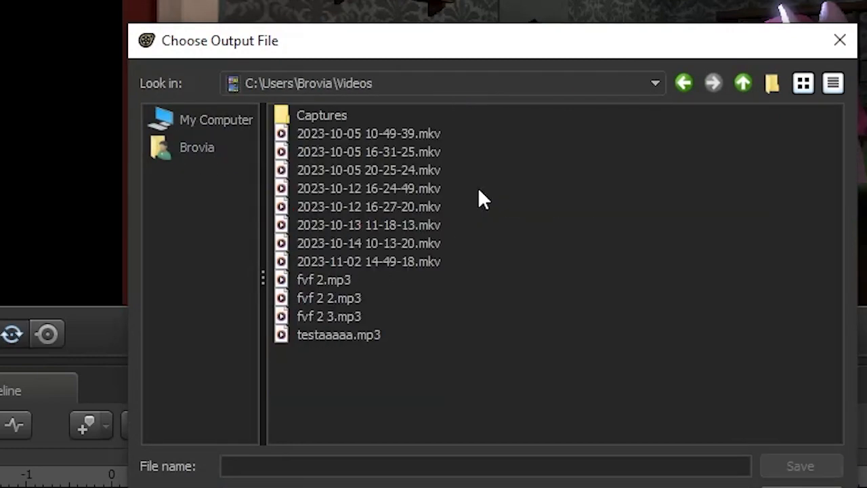
{"action": "left_click", "coordinate": [717, 467]}
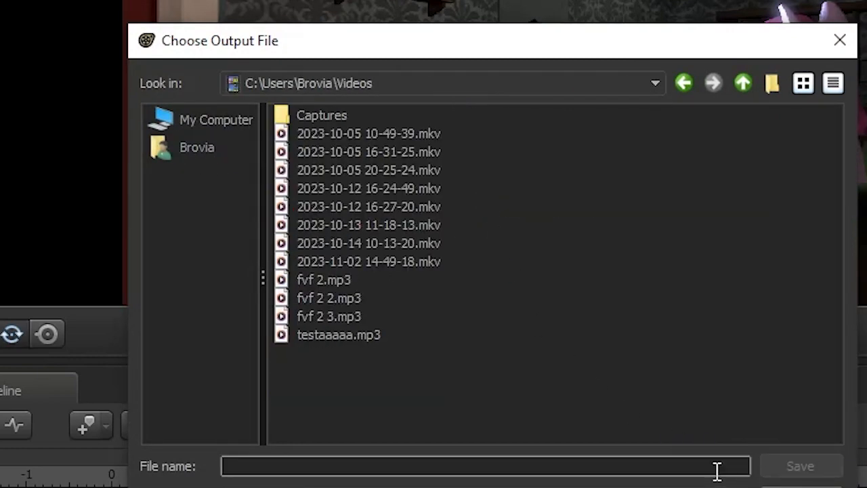
{"action": "type", "text": "sad pinkie"}
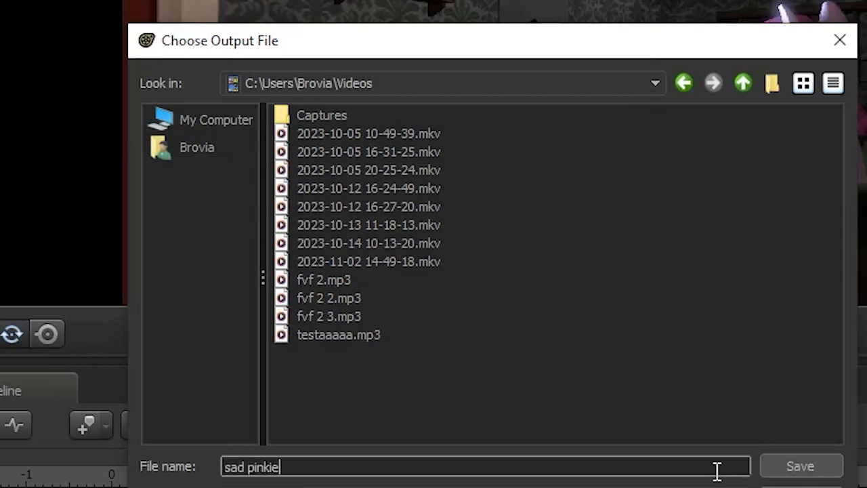
{"action": "left_click", "coordinate": [799, 472]}
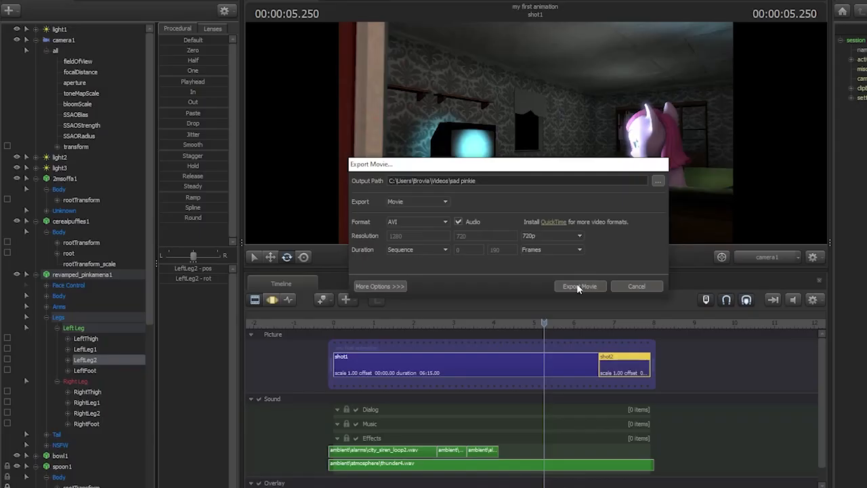
{"action": "left_click", "coordinate": [640, 396]}
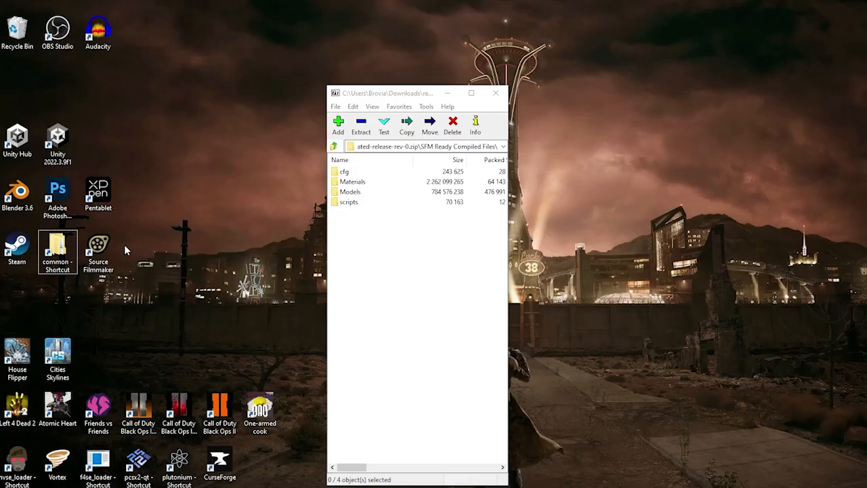
Minimize the open archive window to clear the desktop
{"action": "left_click_drag", "start_coordinate": [124, 246], "coordinate": [142, 198]}
{"action": "left_click", "coordinate": [447, 93]}
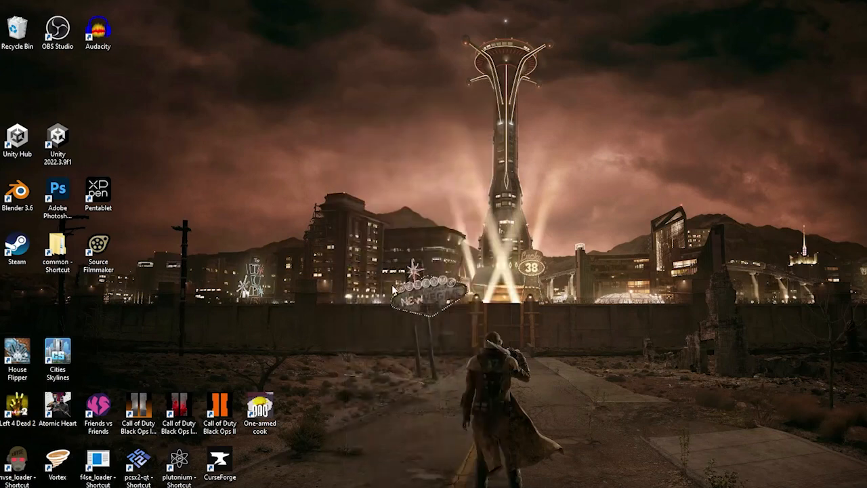
{"action": "left_click_drag", "start_coordinate": [288, 185], "coordinate": [393, 281]}
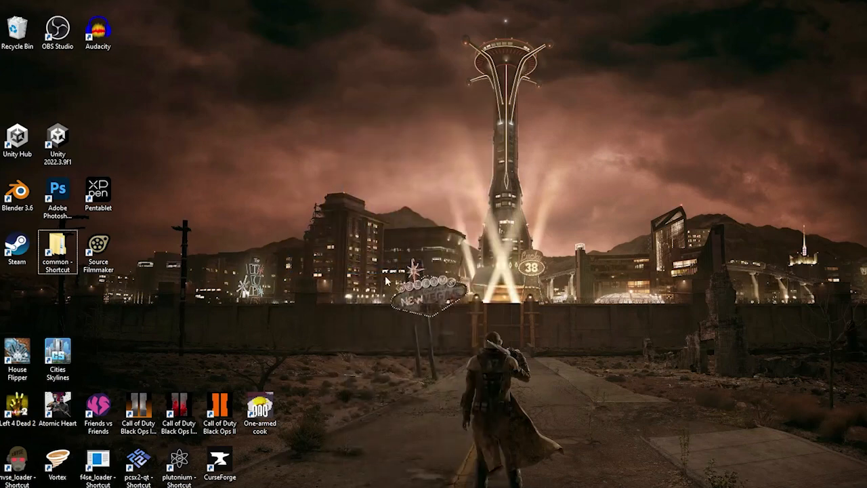